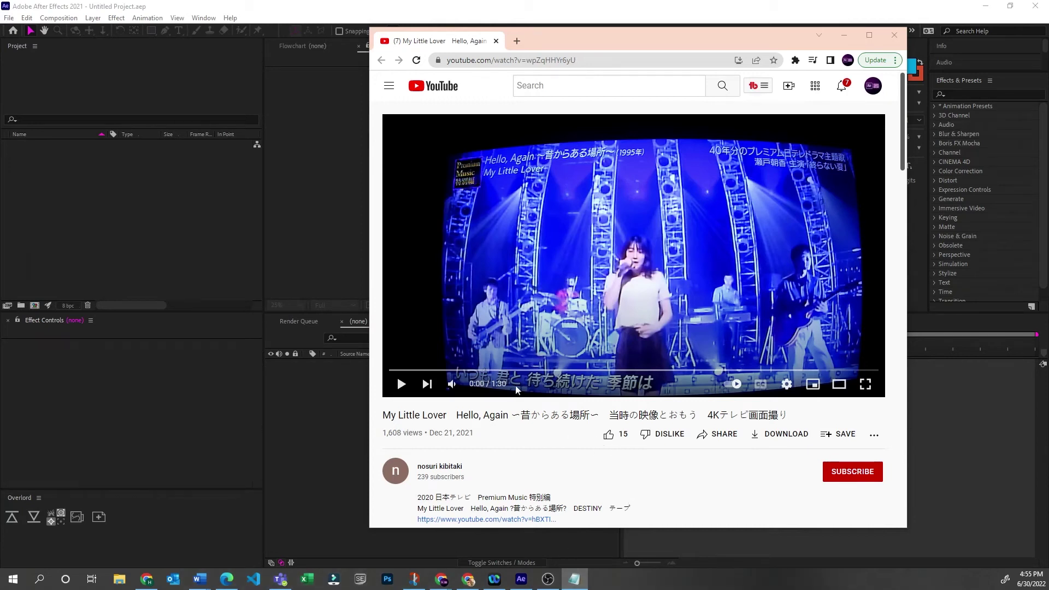
# - Examine the stage visuals in the reference music video at several points, then return to the After Effects project
pyautogui.click(402, 371)
pyautogui.moveTo(401, 371); pyautogui.dragTo(406, 370)
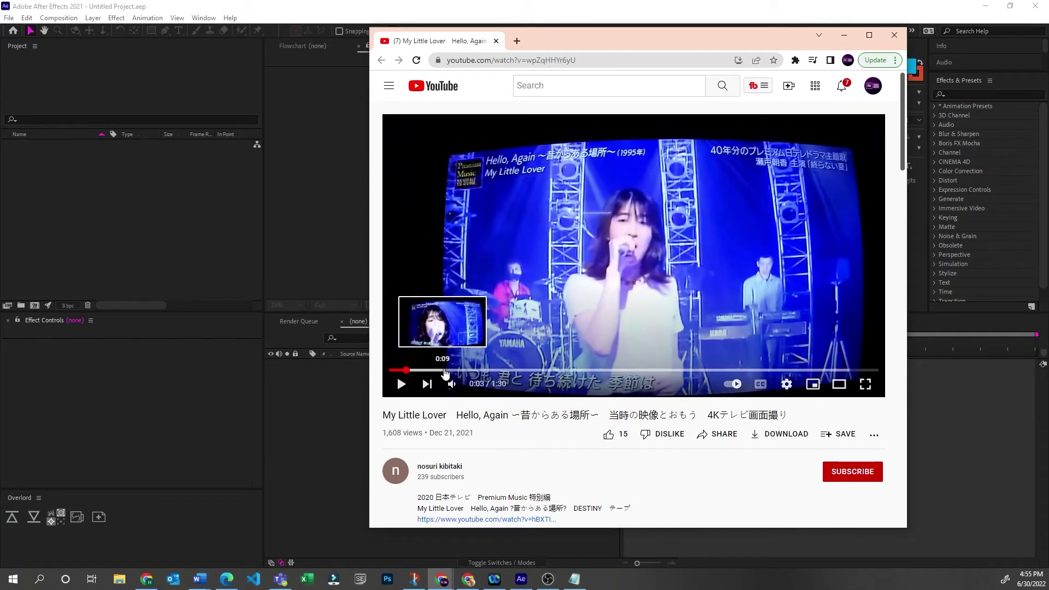
pyautogui.click(444, 370)
pyautogui.click(520, 371)
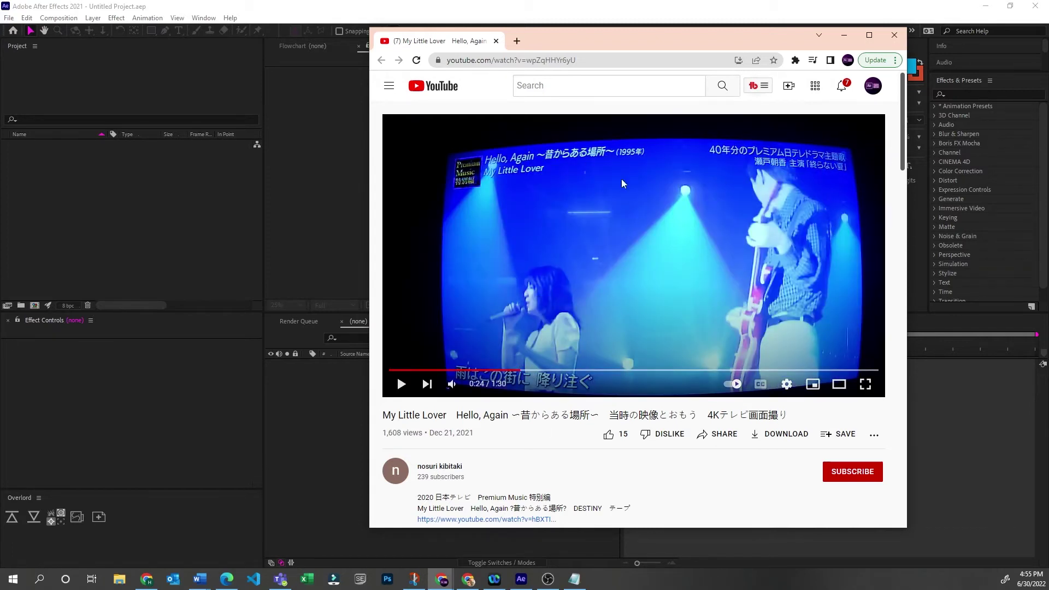
pyautogui.click(844, 38)
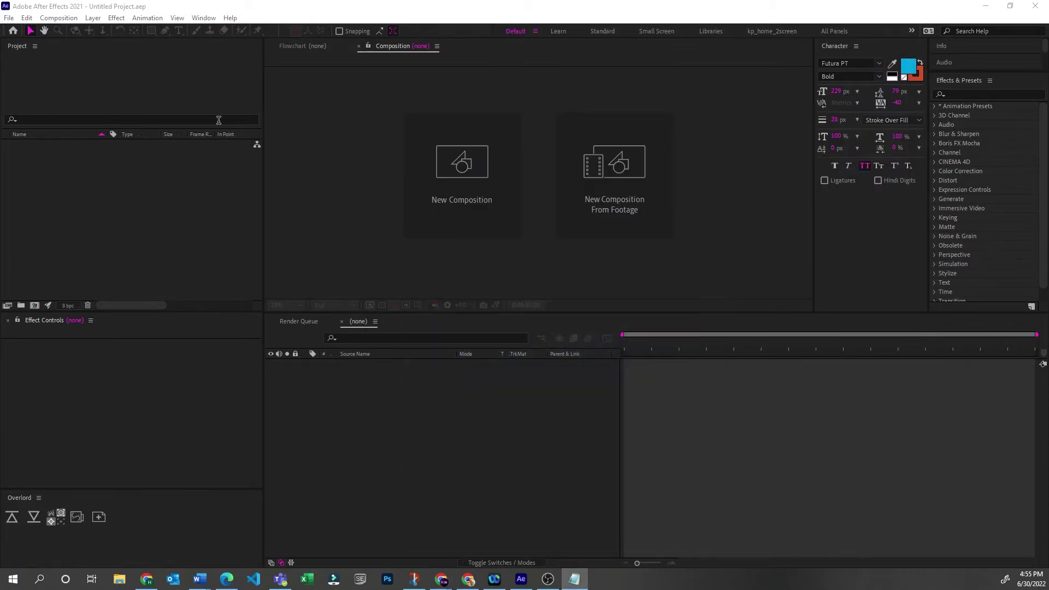
# - Create a new composition using the HDTV 1080 29.97 preset
pyautogui.click(168, 203)
pyautogui.click(9, 18)
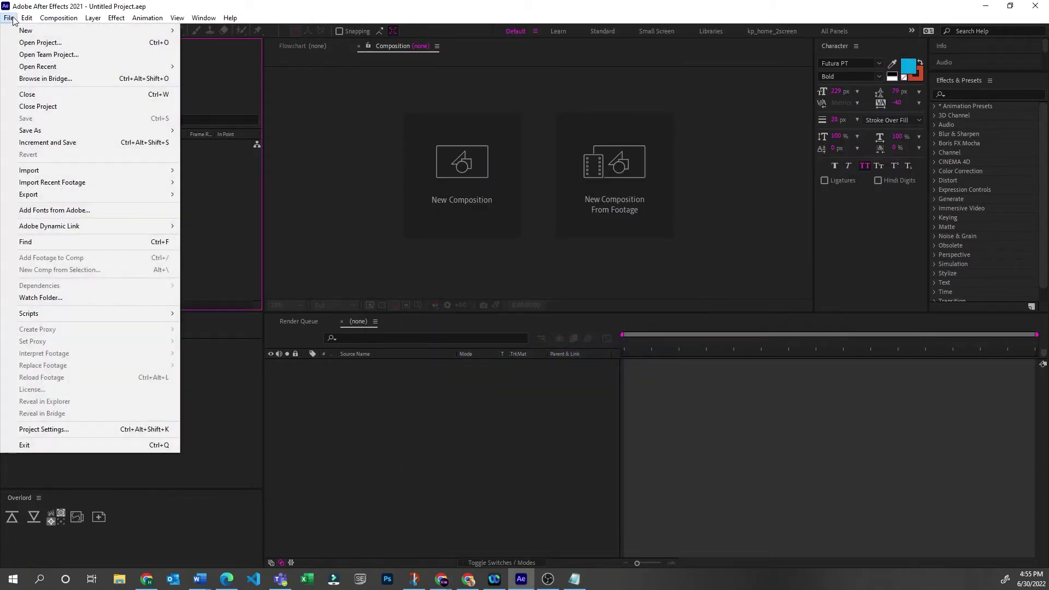
pyautogui.click(219, 174)
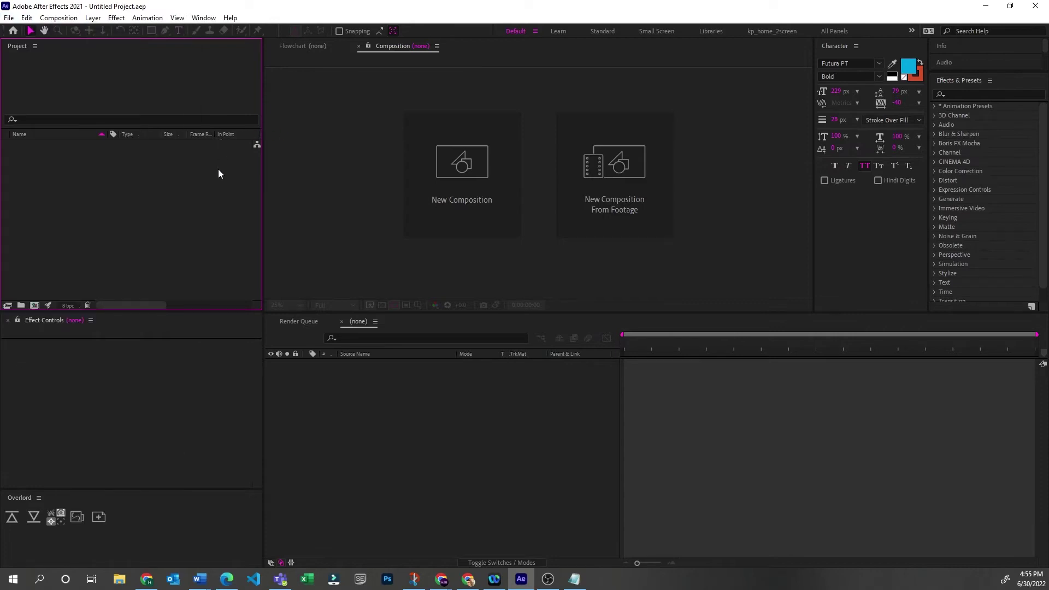
pyautogui.doubleClick(211, 197)
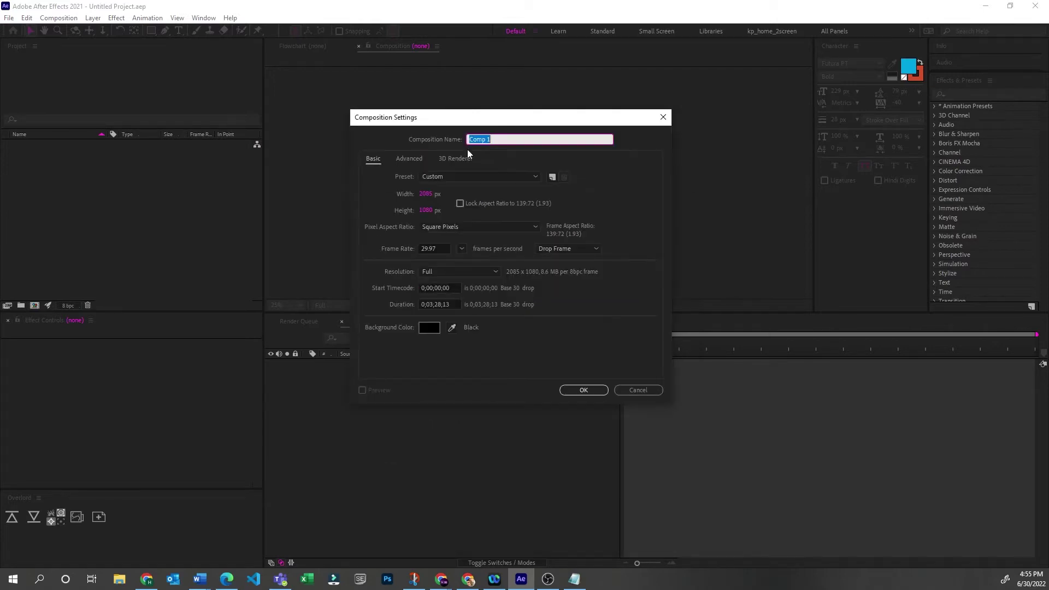
pyautogui.click(457, 174)
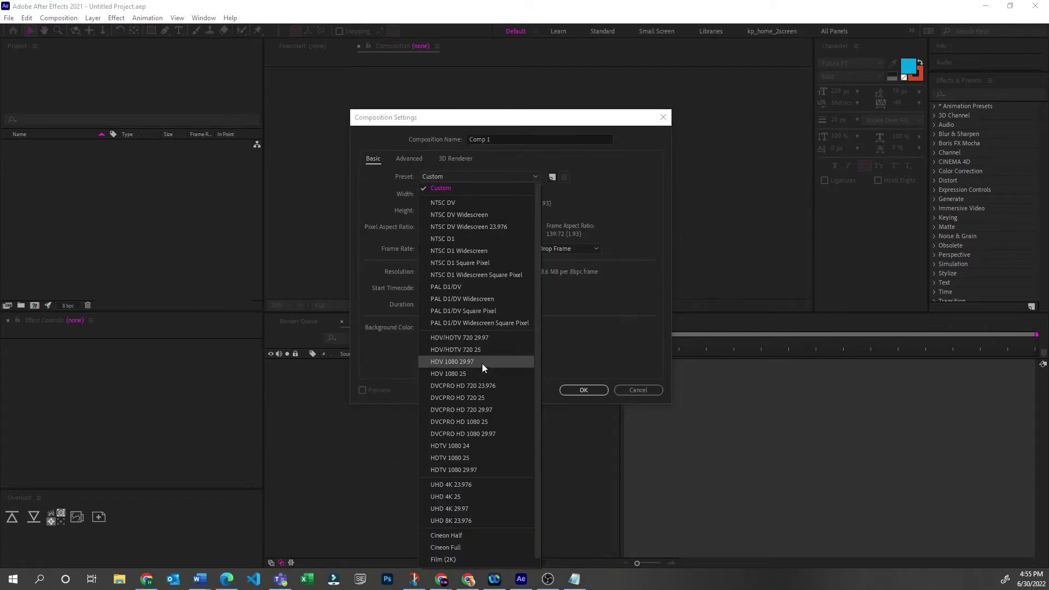
pyautogui.click(484, 362)
pyautogui.click(474, 176)
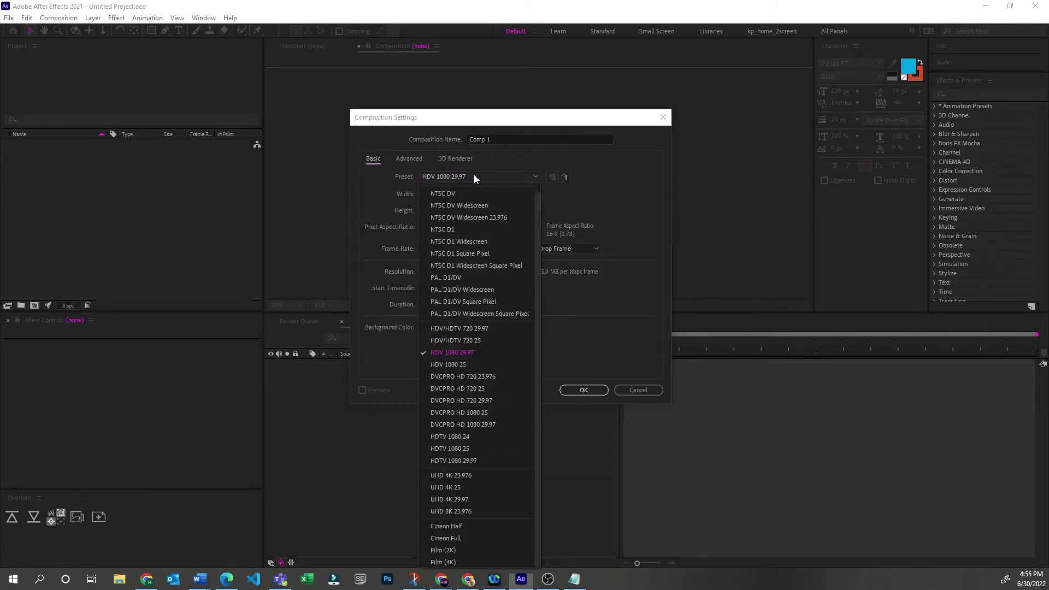
pyautogui.click(478, 460)
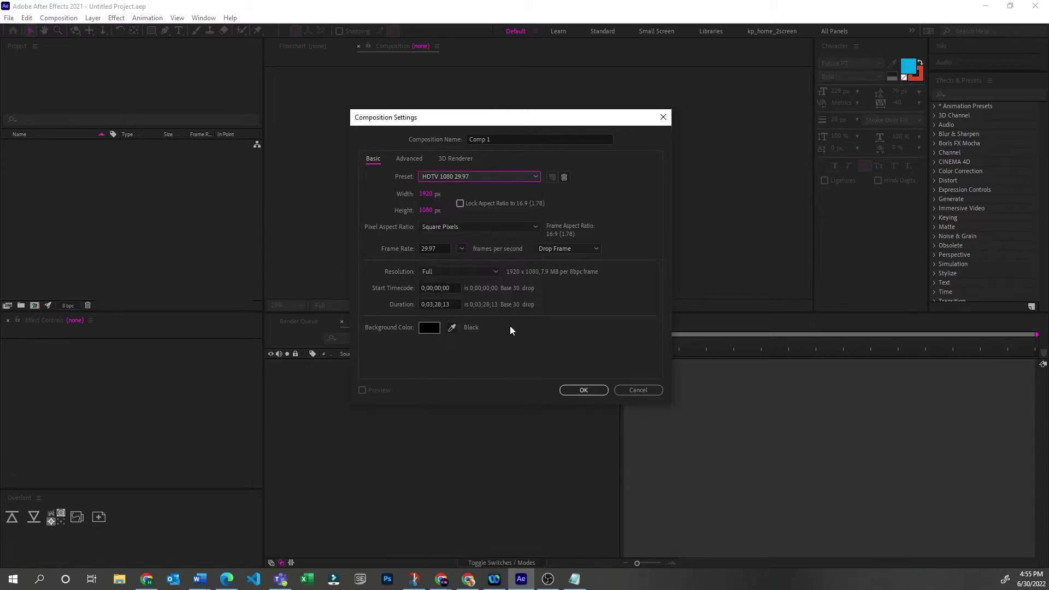
pyautogui.click(577, 389)
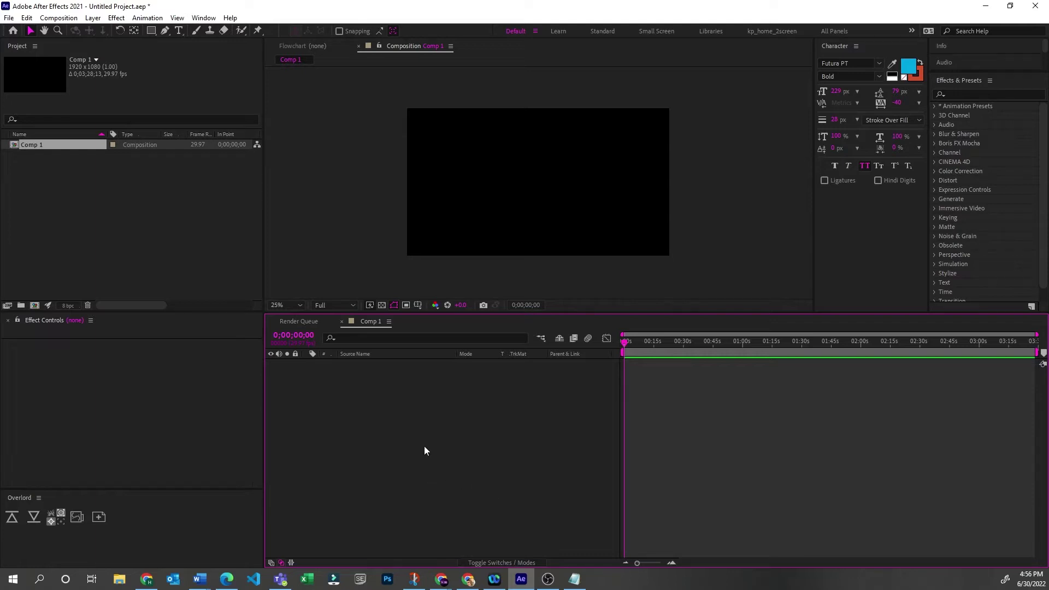
# - Add a white rectangle shape layer that fills the whole composition frame
pyautogui.doubleClick(151, 30)
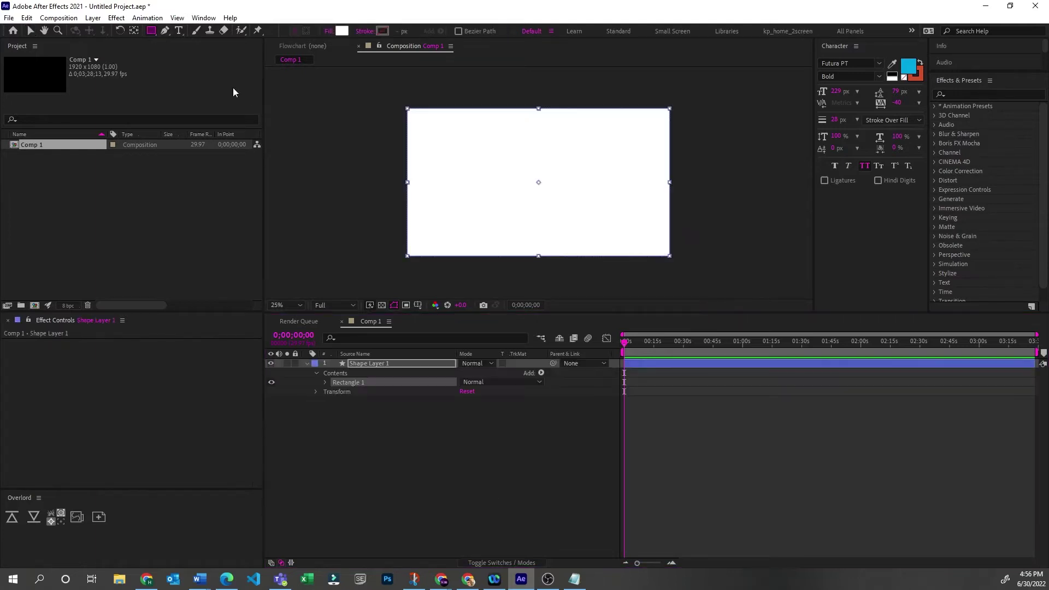
pyautogui.click(656, 460)
pyautogui.click(377, 368)
pyautogui.click(362, 345)
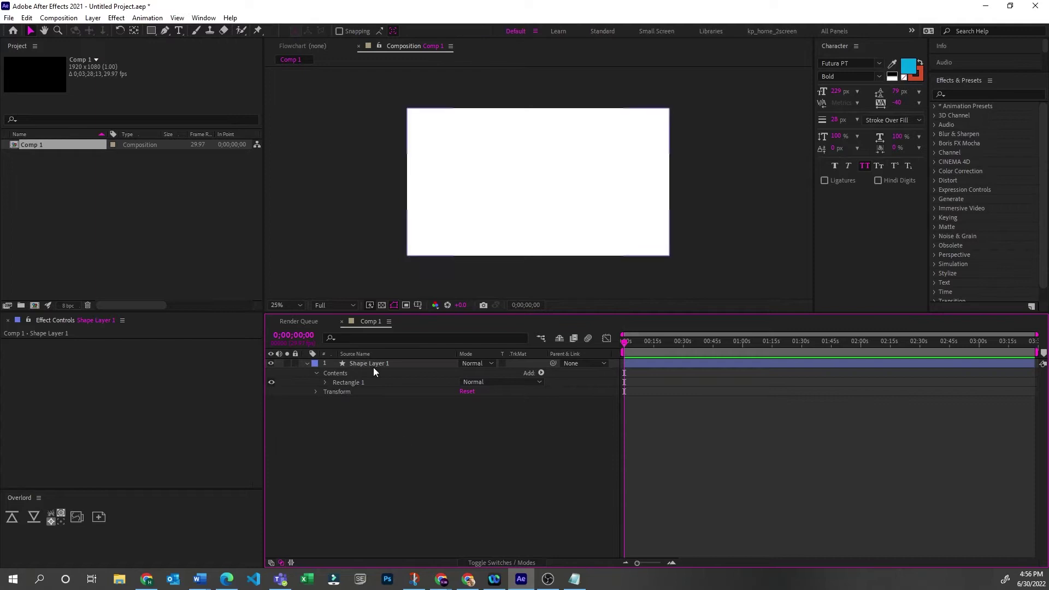
# - Pre-compose the rectangle shape layer as pre_screen with all attributes moved, and open the new composition
pyautogui.click(373, 368)
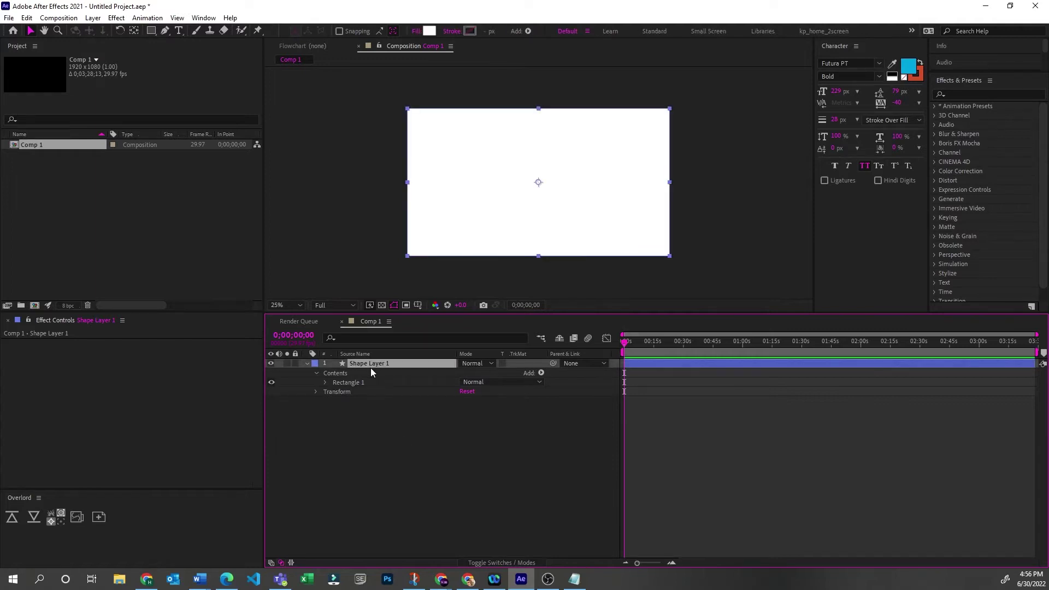
pyautogui.hotkey('ctrl', 'shift', 'c')
pyautogui.write('pre_')
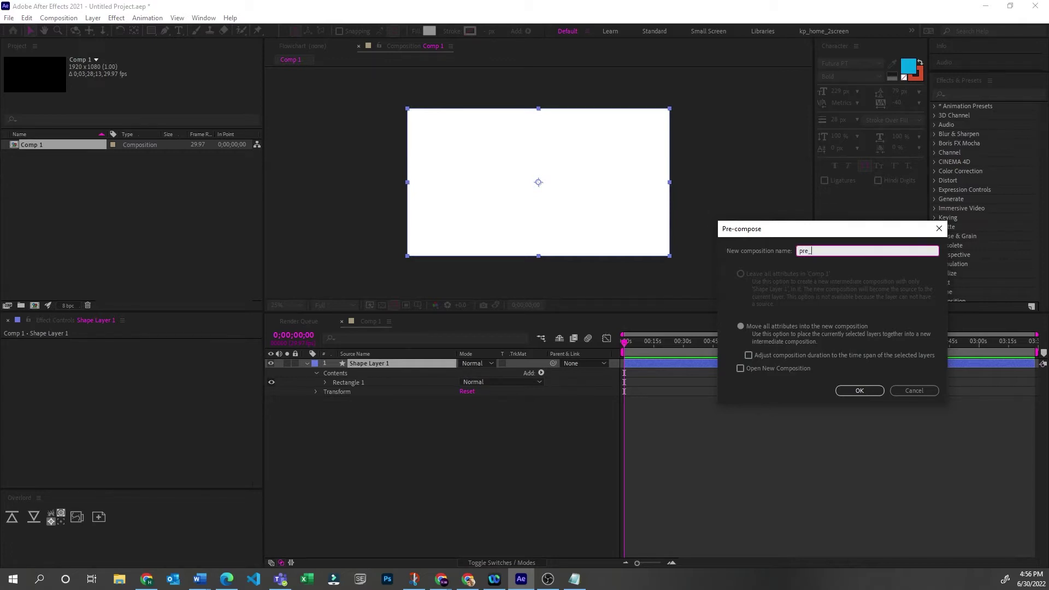
pyautogui.write('screen')
pyautogui.press('Return')
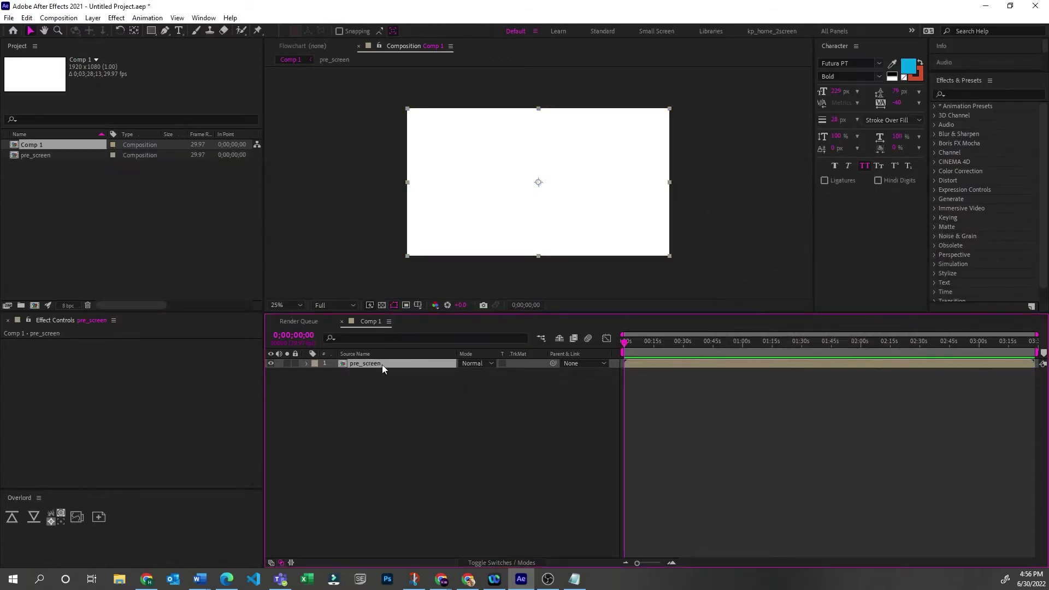
pyautogui.doubleClick(372, 362)
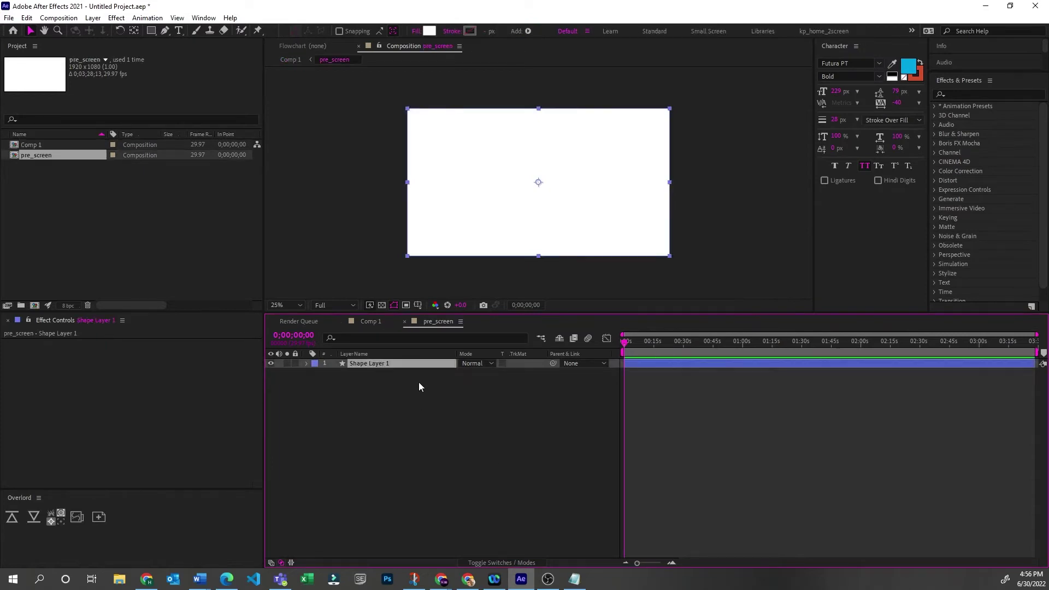
pyautogui.click(922, 240)
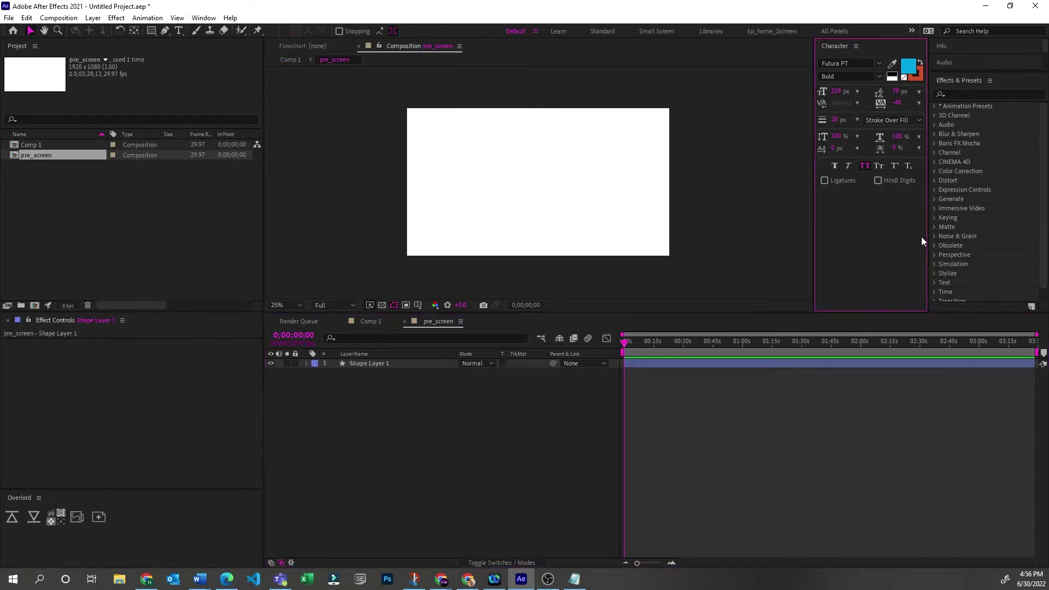
pyautogui.click(730, 428)
pyautogui.click(770, 133)
pyautogui.click(611, 187)
pyautogui.click(718, 137)
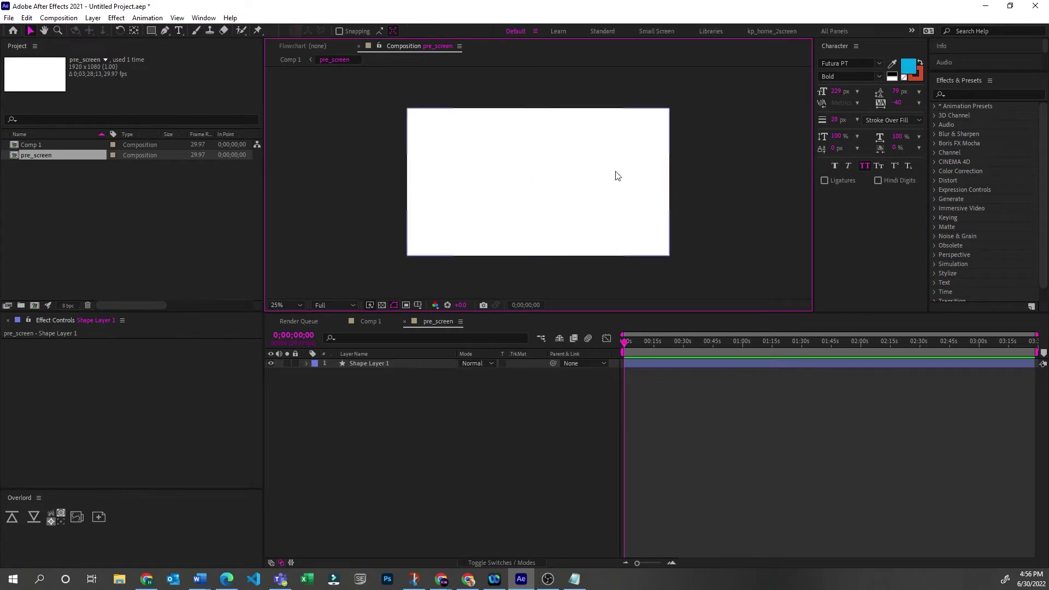
pyautogui.click(618, 176)
pyautogui.click(735, 154)
pyautogui.click(628, 166)
pyautogui.click(709, 147)
# - Reveal the modified properties of the shape layer inside the pre_screen composition
pyautogui.click(628, 192)
pyautogui.press('u')
pyautogui.press('u')
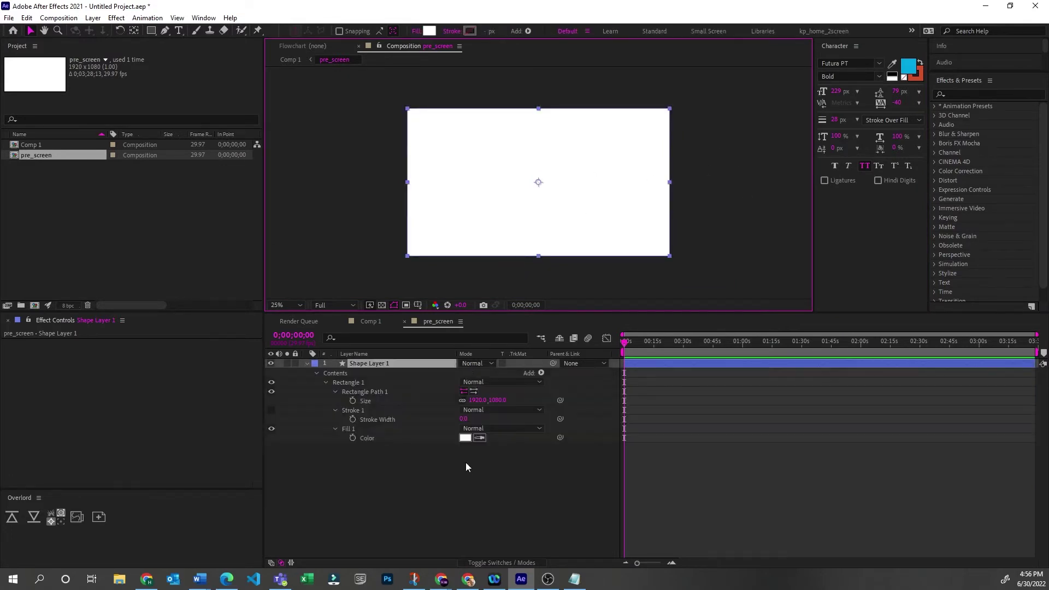
pyautogui.click(466, 463)
pyautogui.click(966, 93)
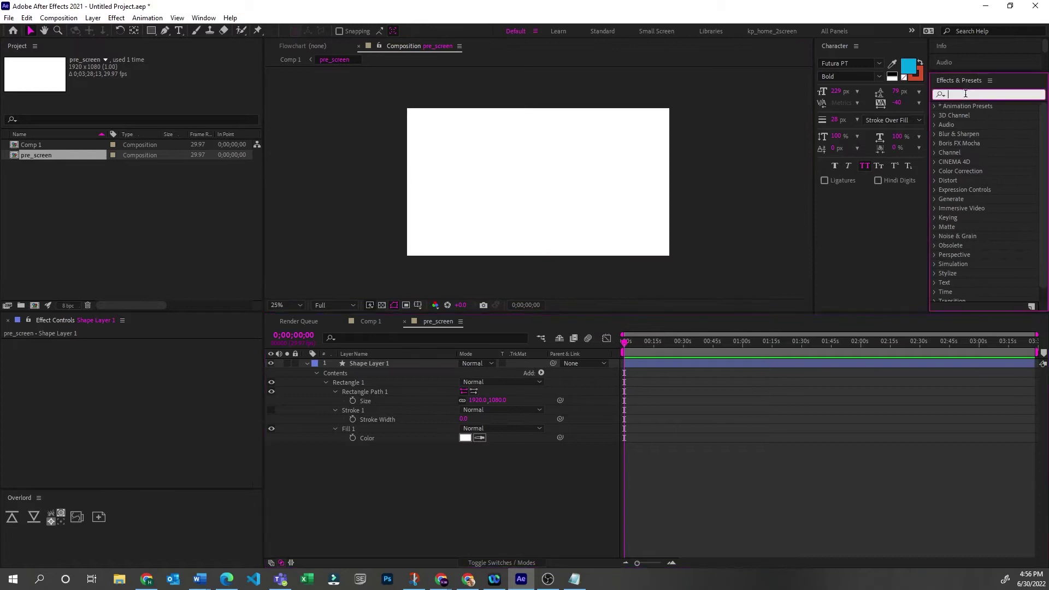
pyautogui.write('color')
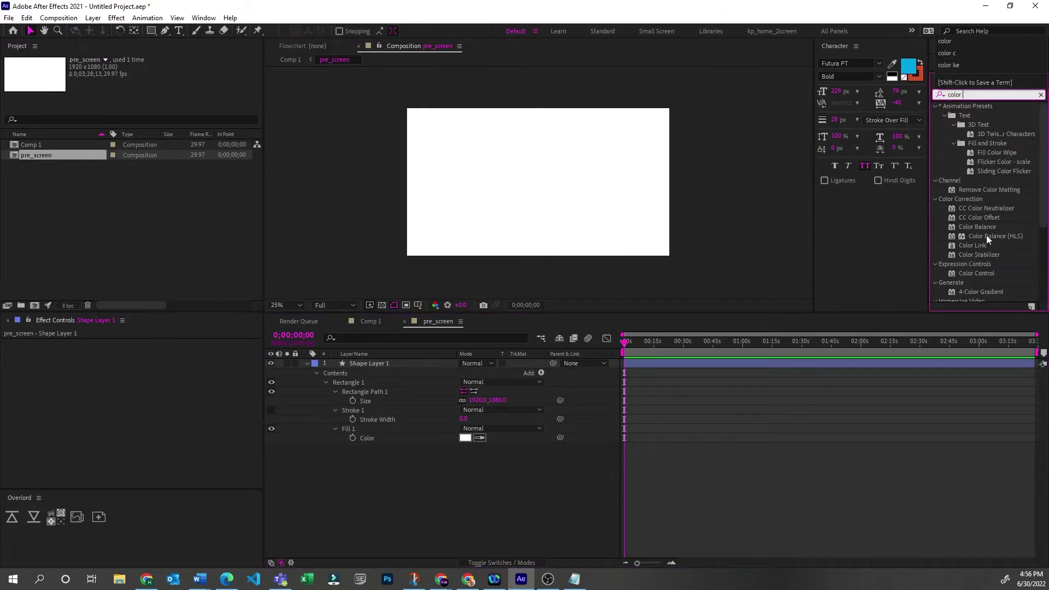
pyautogui.scroll(-4, 969, 261)
pyautogui.scroll(4, 968, 273)
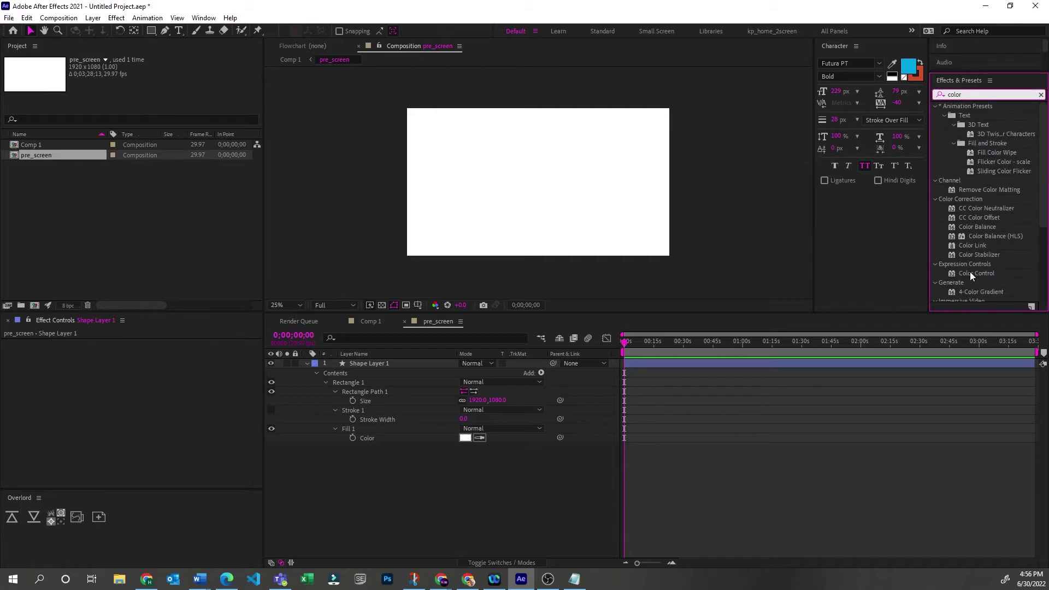
pyautogui.click(981, 161)
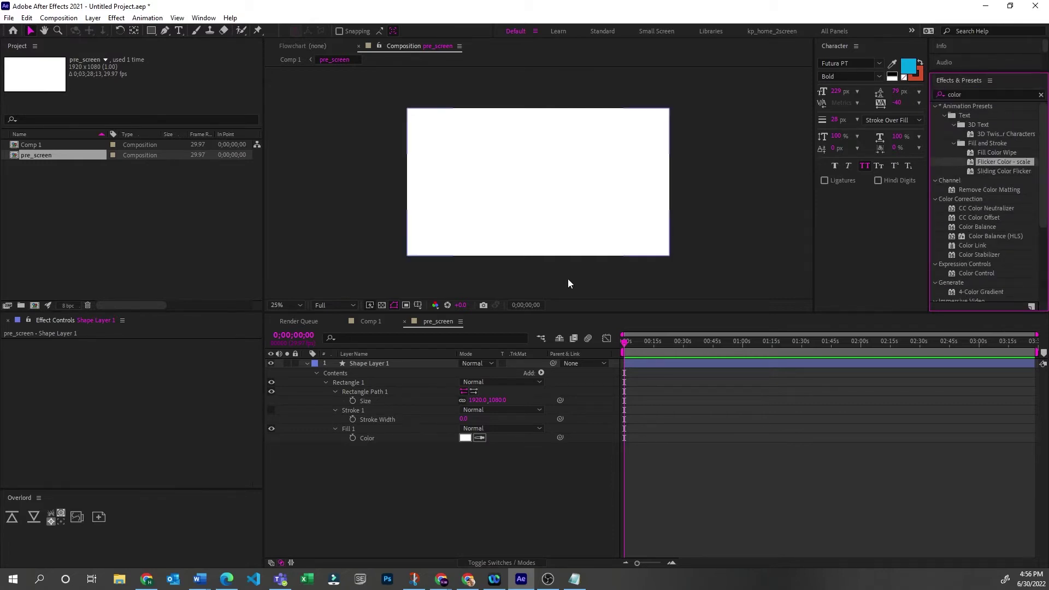
# - Find the Fractal Noise effect and apply it to the white shape layer in pre_screen
pyautogui.click(394, 363)
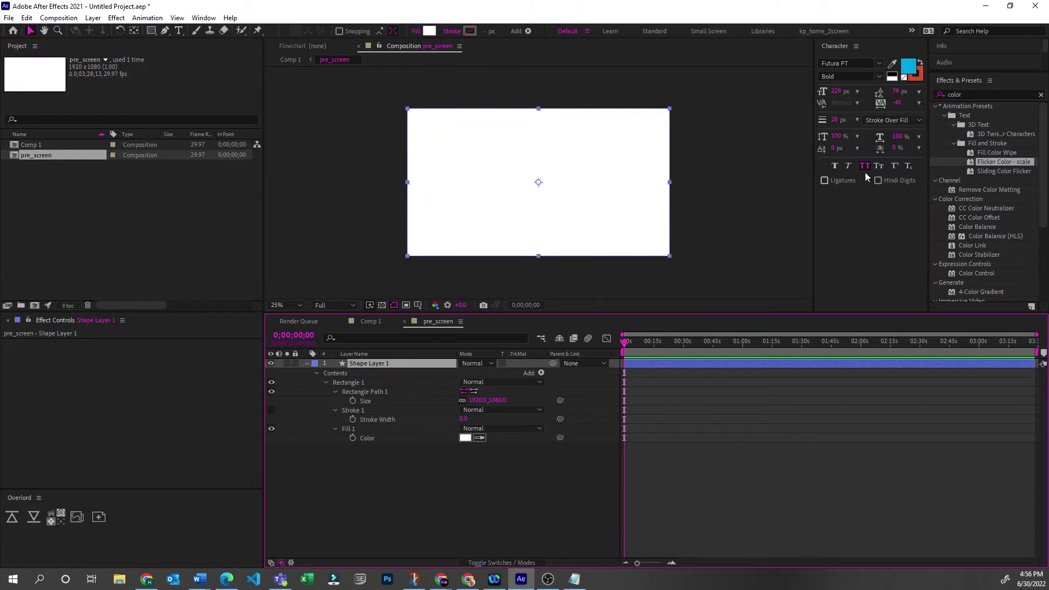
pyautogui.moveTo(997, 94); pyautogui.dragTo(704, 93)
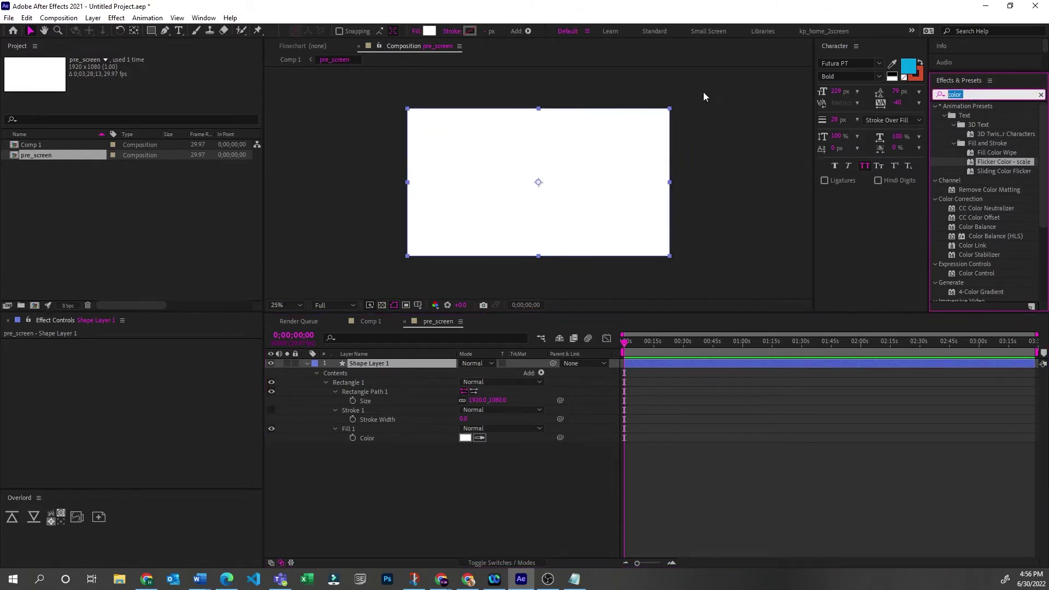
pyautogui.write('fract')
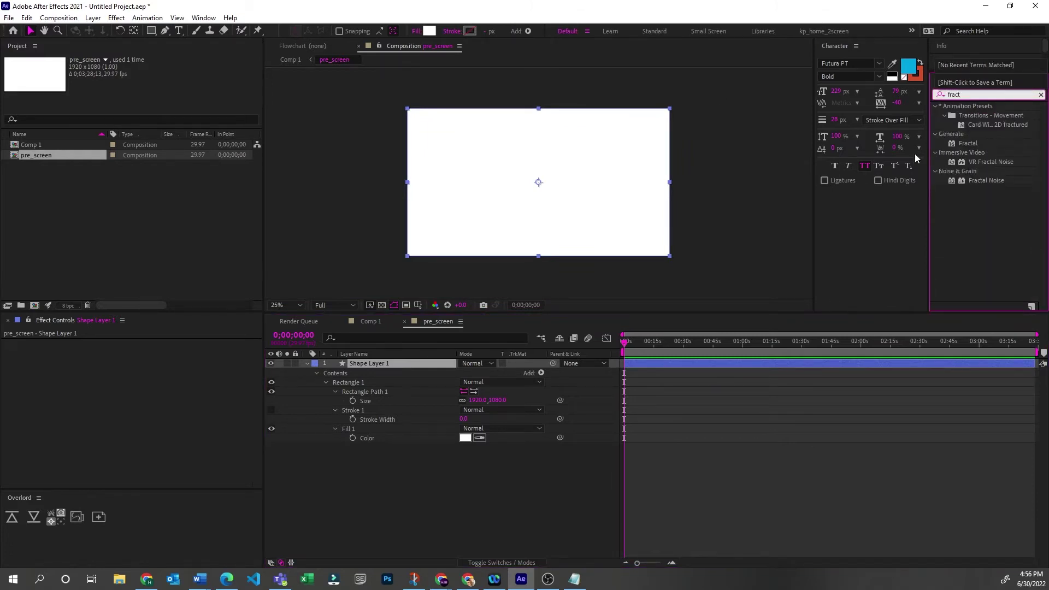
pyautogui.moveTo(985, 178); pyautogui.dragTo(452, 370)
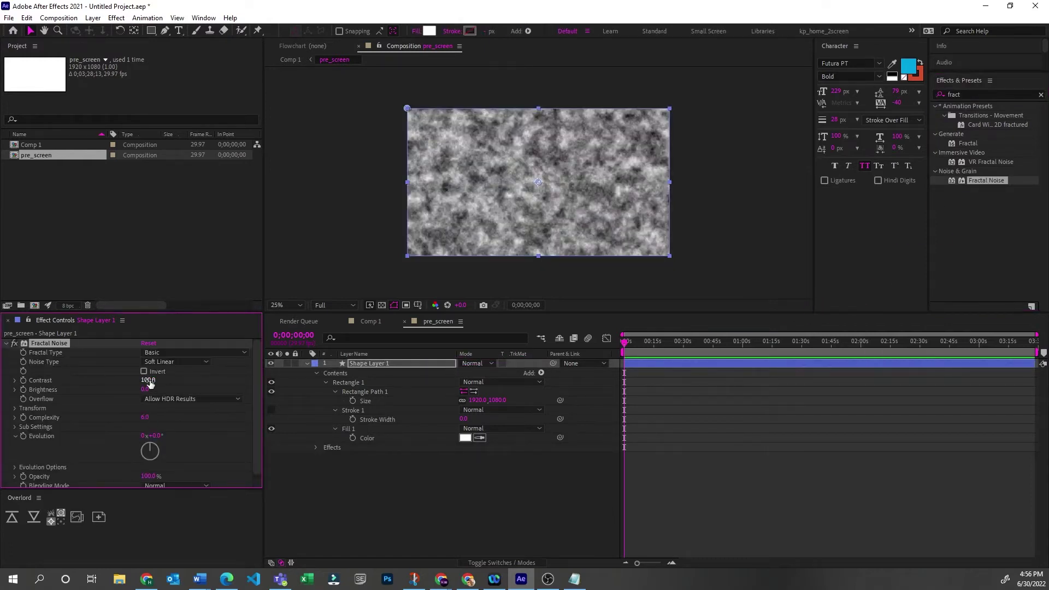
# - Set the Fractal Noise contrast to 197 on the shape layer
pyautogui.click(171, 354)
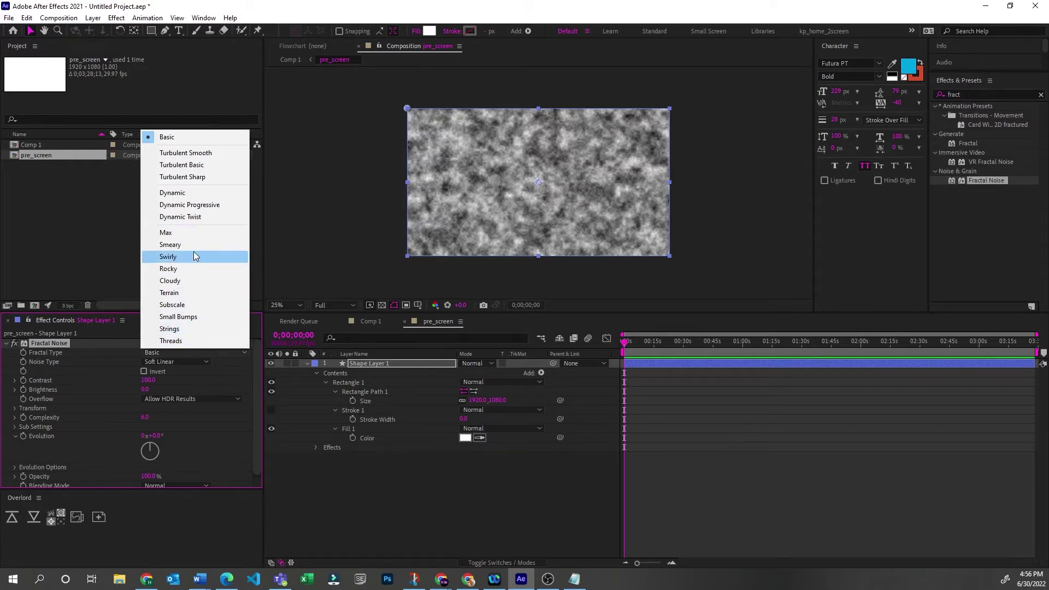
pyautogui.click(595, 400)
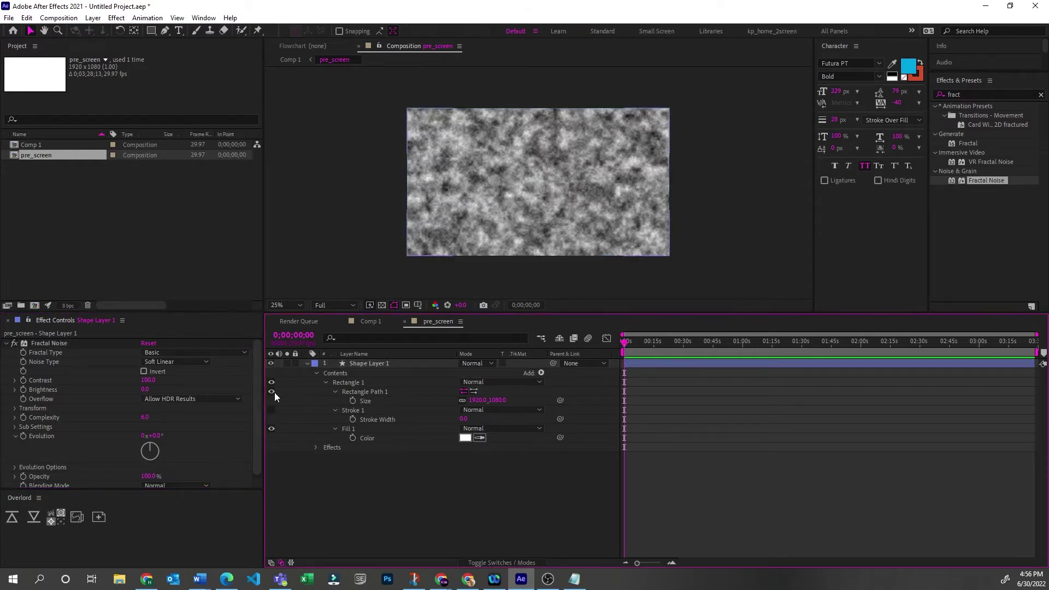
pyautogui.moveTo(148, 380); pyautogui.dragTo(199, 376)
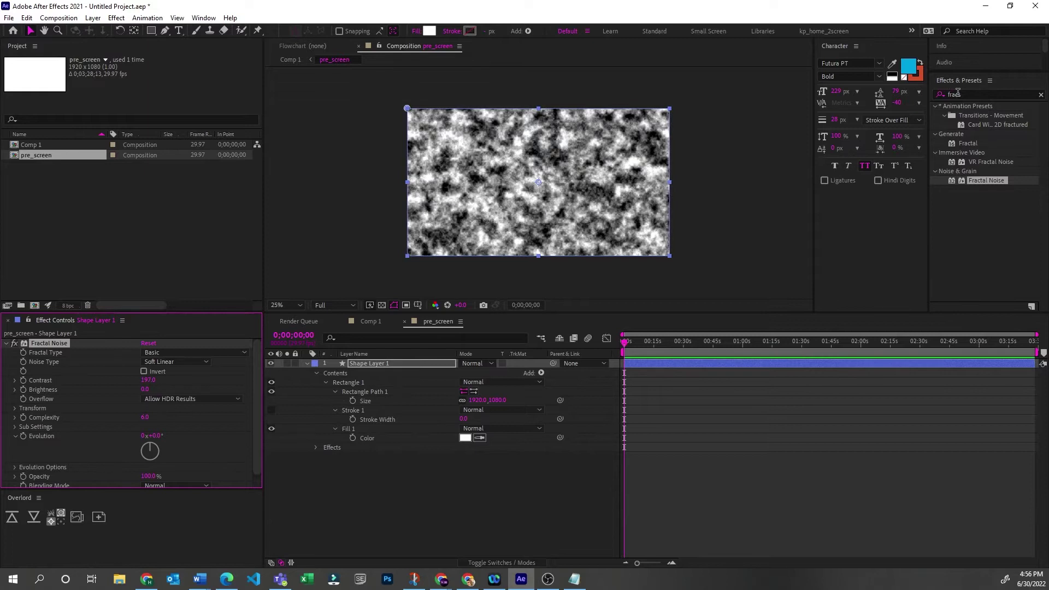
# - Find the Stylize Mosaic effect and apply it to the shape layer after Fractal Noise
pyautogui.click(980, 94)
pyautogui.write('mosa')
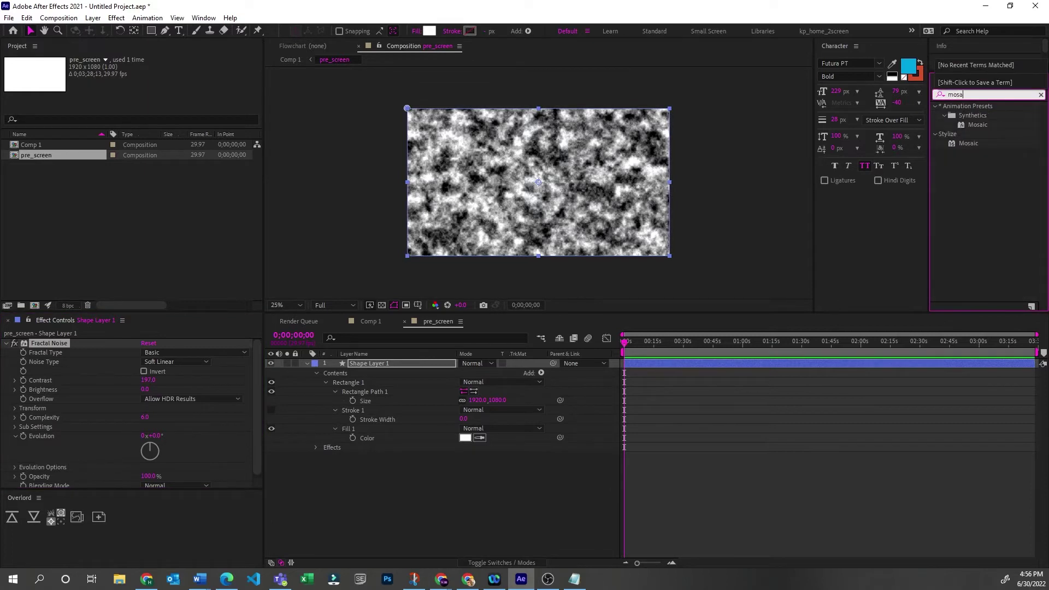
pyautogui.moveTo(986, 137); pyautogui.dragTo(852, 360)
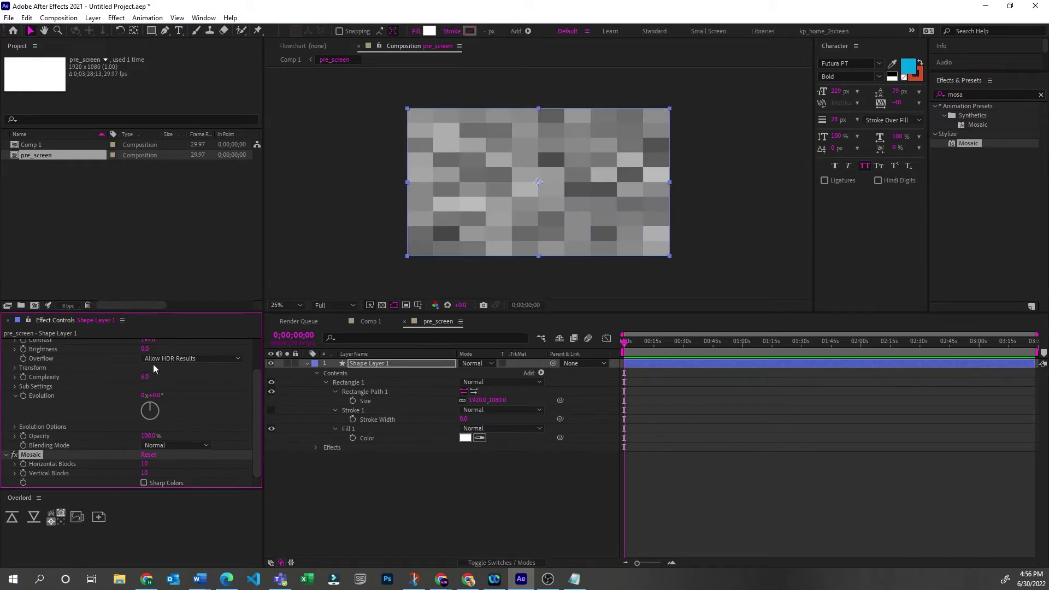
# - Turn on Sharp Colors for Mosaic and set it to 16 horizontal and 9 vertical blocks
pyautogui.click(143, 483)
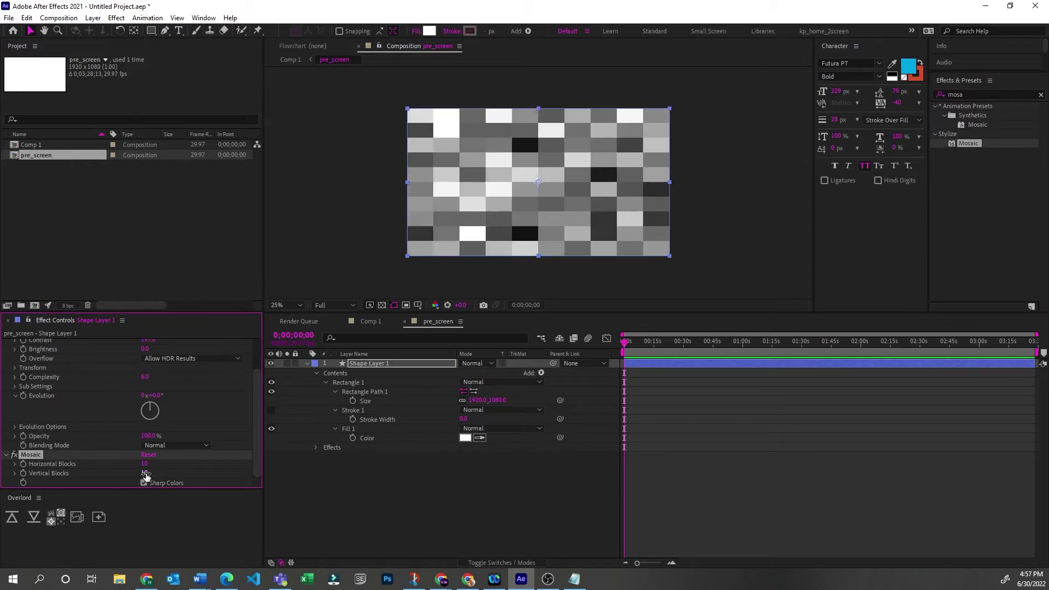
pyautogui.click(145, 463)
pyautogui.write('16')
pyautogui.press('Return')
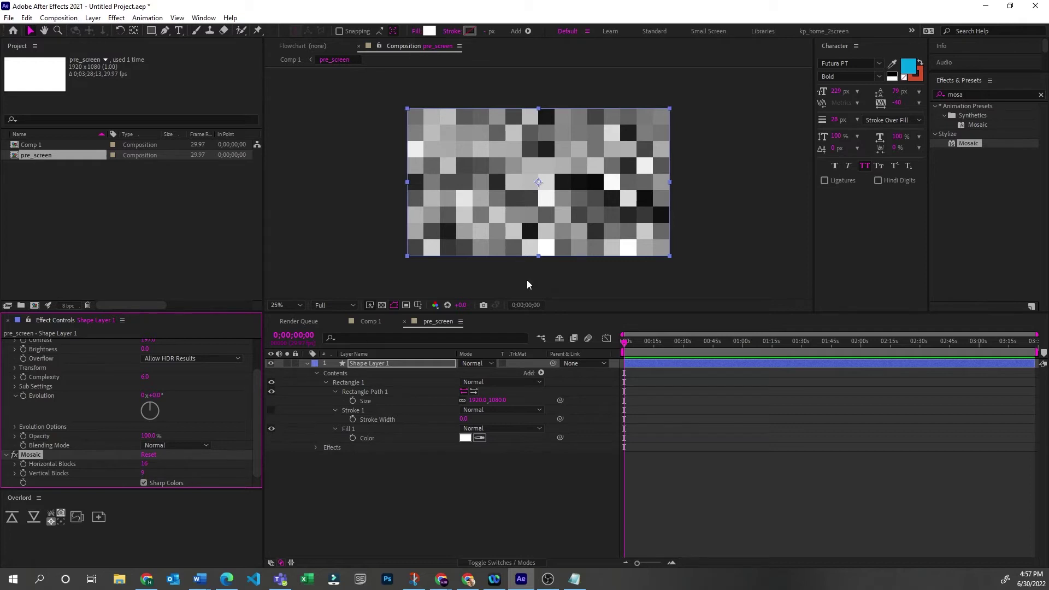
# - Scale the pre_screen layer in Comp 1 to 70%
pyautogui.click(371, 325)
pyautogui.click(357, 365)
pyautogui.press('s')
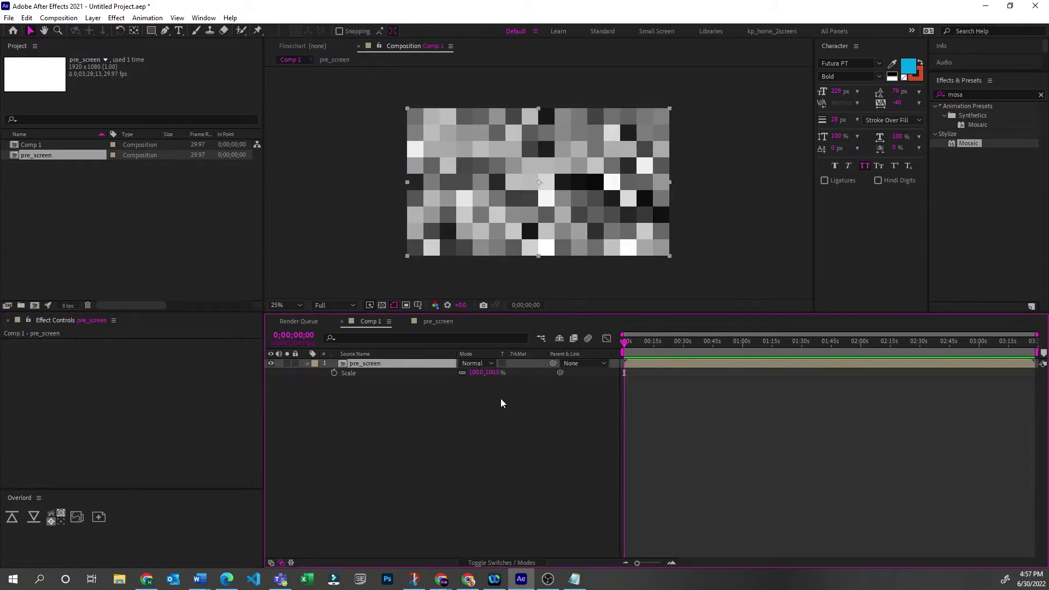
pyautogui.moveTo(473, 377)
pyautogui.mouseDown()
pyautogui.moveTo(421, 378)
pyautogui.moveTo(459, 376)
pyautogui.mouseUp()
pyautogui.click(480, 424)
# - Find the Distort Corner Pin effect and apply it to the pre_screen layer in Comp 1
pyautogui.click(974, 94)
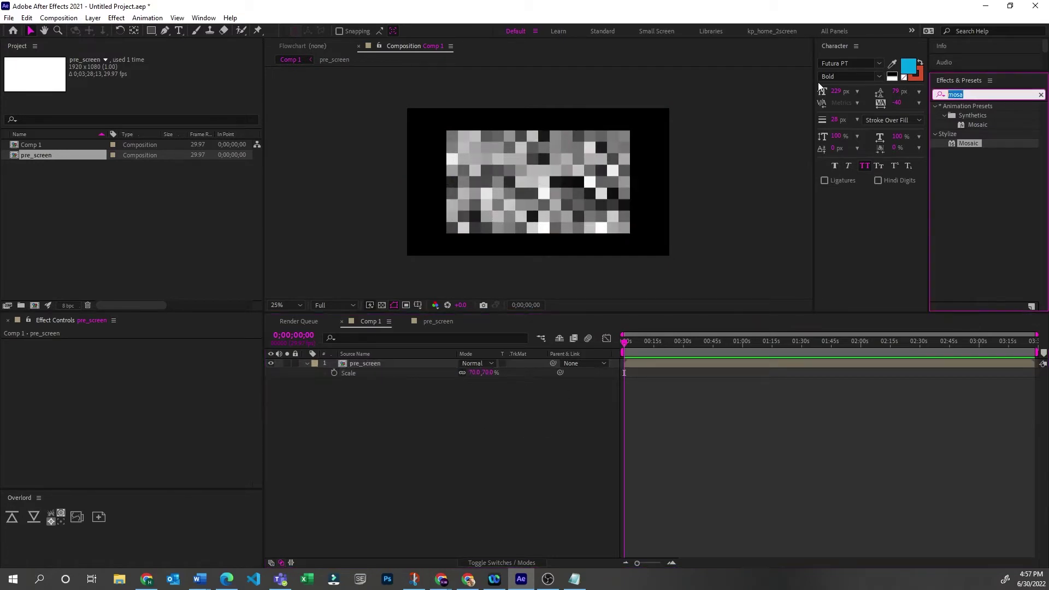
pyautogui.write('cor')
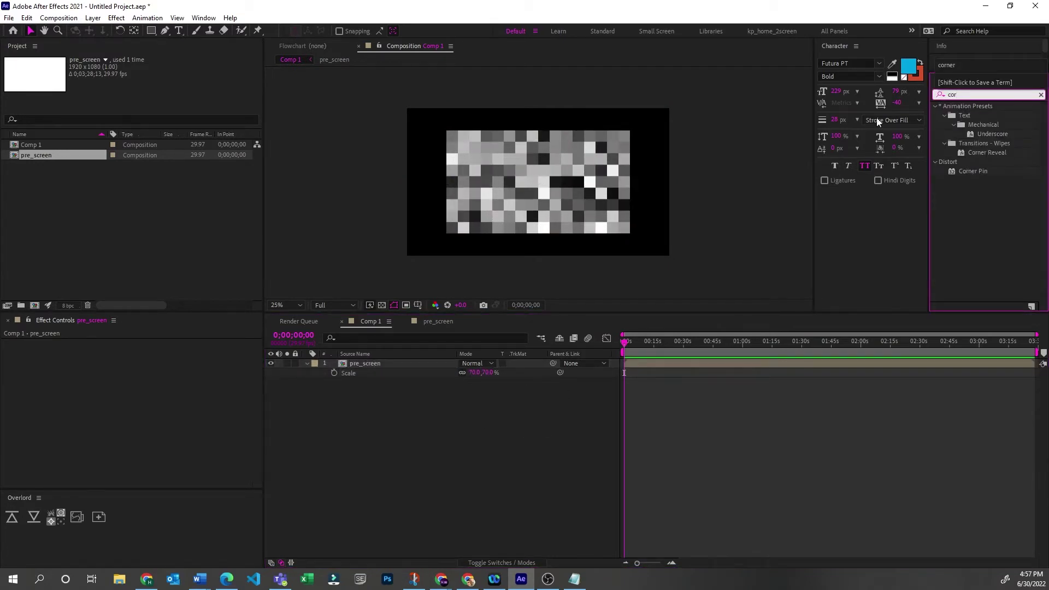
pyautogui.moveTo(966, 170); pyautogui.dragTo(393, 361)
pyautogui.click(112, 464)
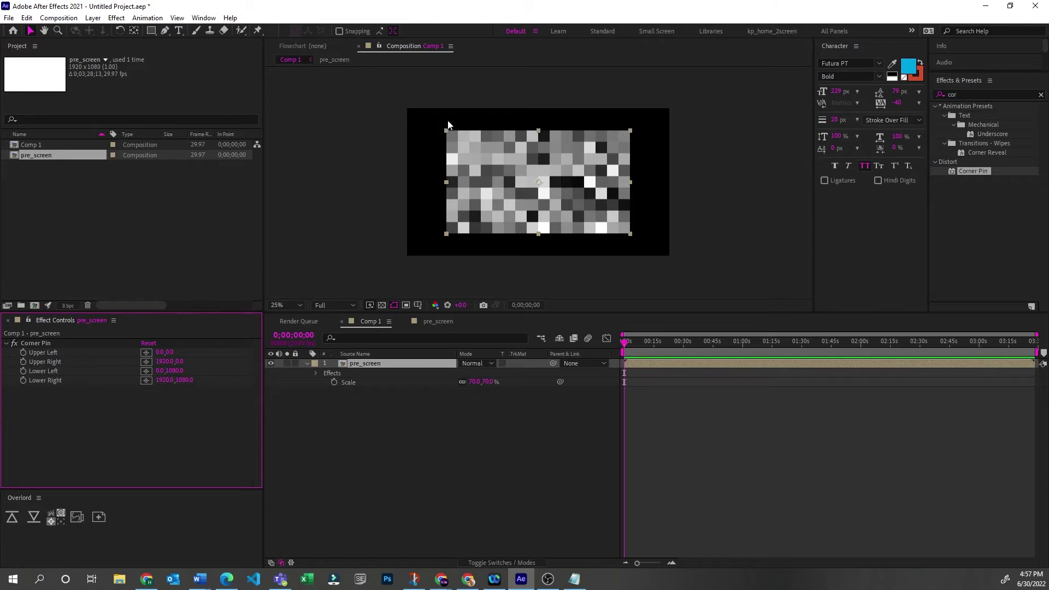
pyautogui.click(51, 343)
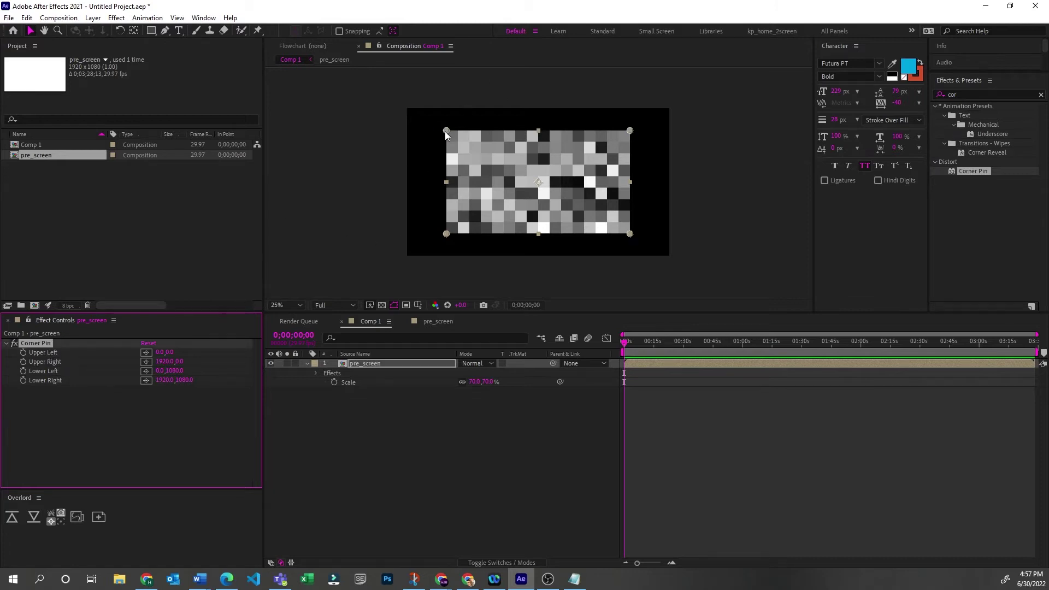
# - Try Corner Pin perspective on pre_screen, making the left edge shorter and the right edge taller by repositioning all four corners
pyautogui.moveTo(446, 131)
pyautogui.mouseDown()
pyautogui.moveTo(484, 159)
pyautogui.moveTo(445, 137)
pyautogui.moveTo(420, 139)
pyautogui.moveTo(490, 161)
pyautogui.moveTo(444, 144)
pyautogui.mouseUp()
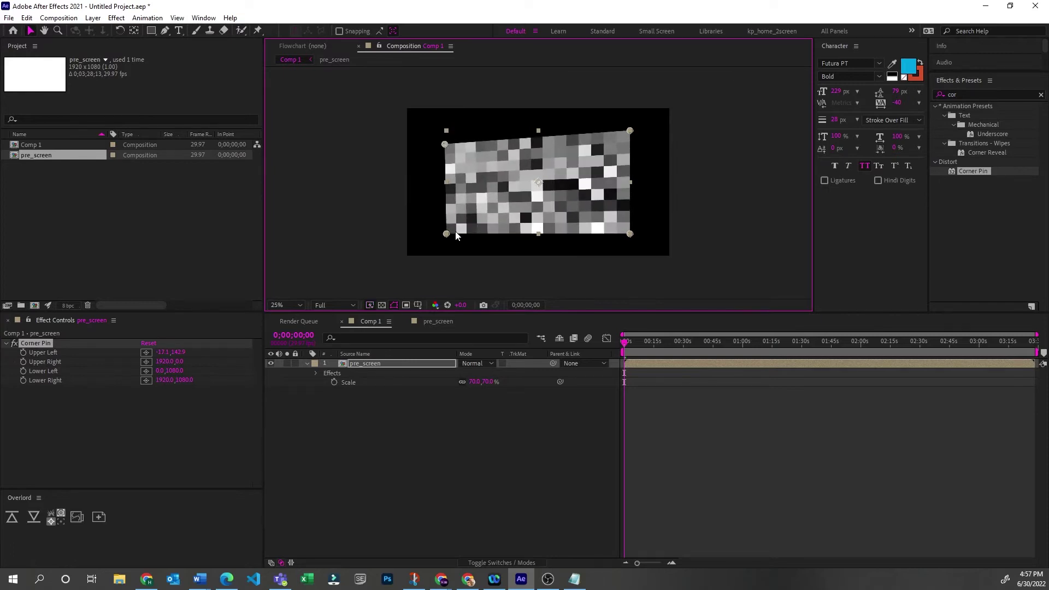
pyautogui.moveTo(447, 233); pyautogui.dragTo(461, 216)
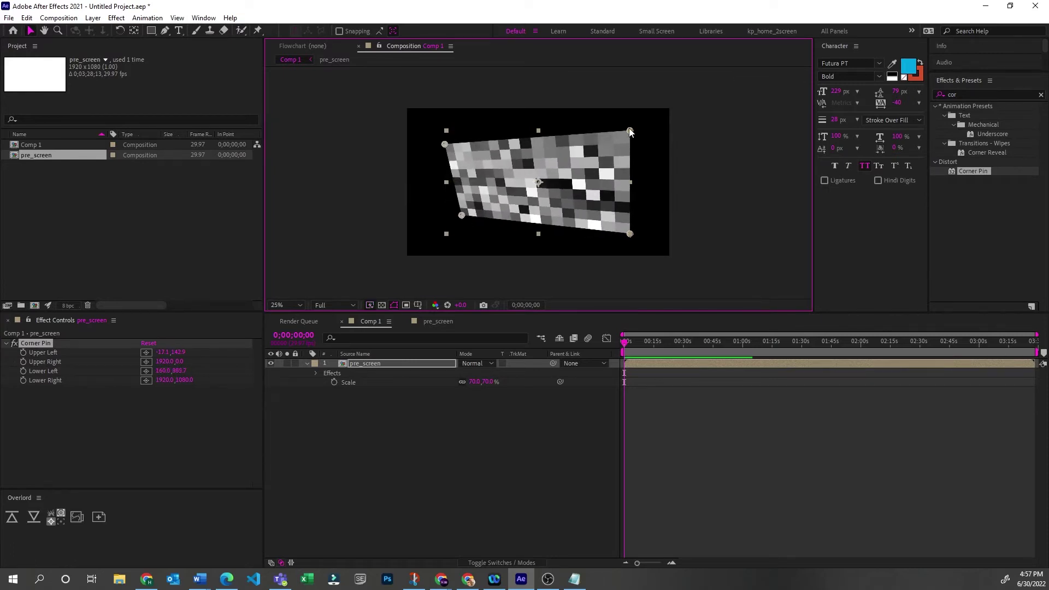
pyautogui.moveTo(630, 131); pyautogui.dragTo(601, 127)
pyautogui.moveTo(630, 233); pyautogui.dragTo(602, 264)
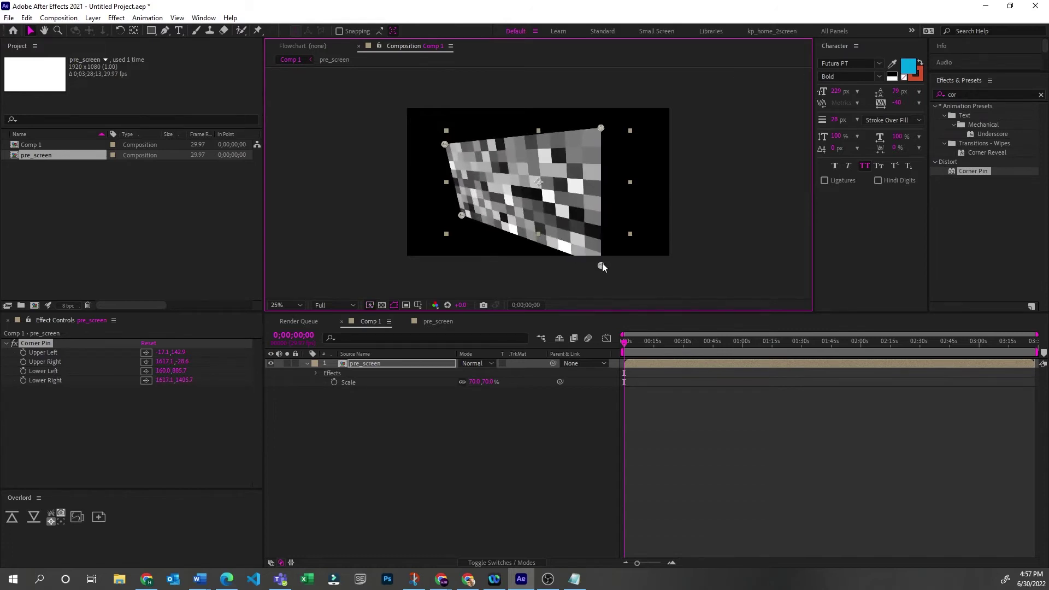
pyautogui.moveTo(601, 128); pyautogui.dragTo(607, 127)
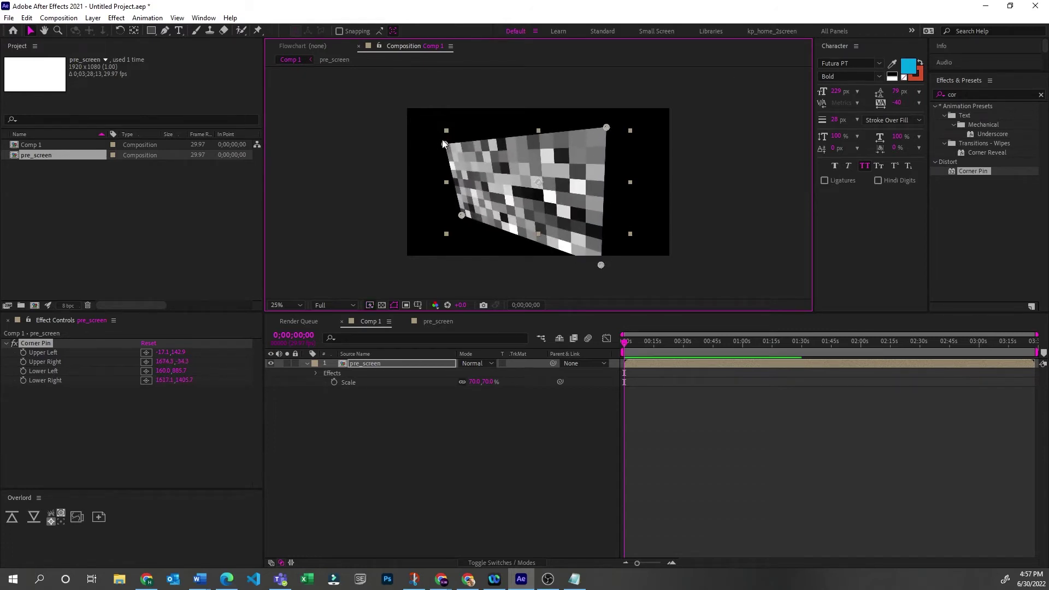
pyautogui.moveTo(443, 143); pyautogui.dragTo(458, 147)
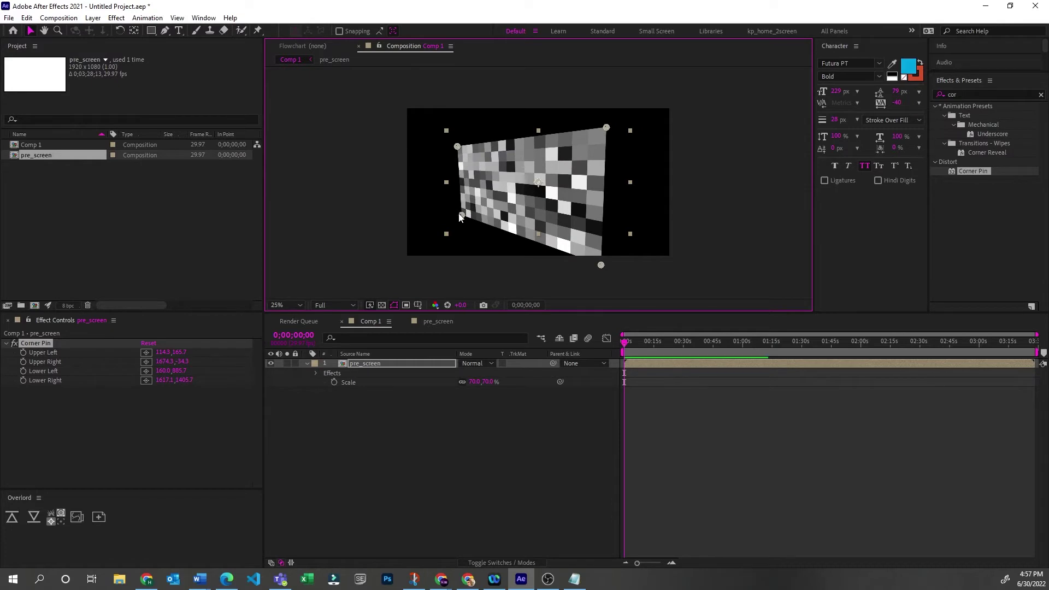
pyautogui.moveTo(458, 214); pyautogui.dragTo(459, 220)
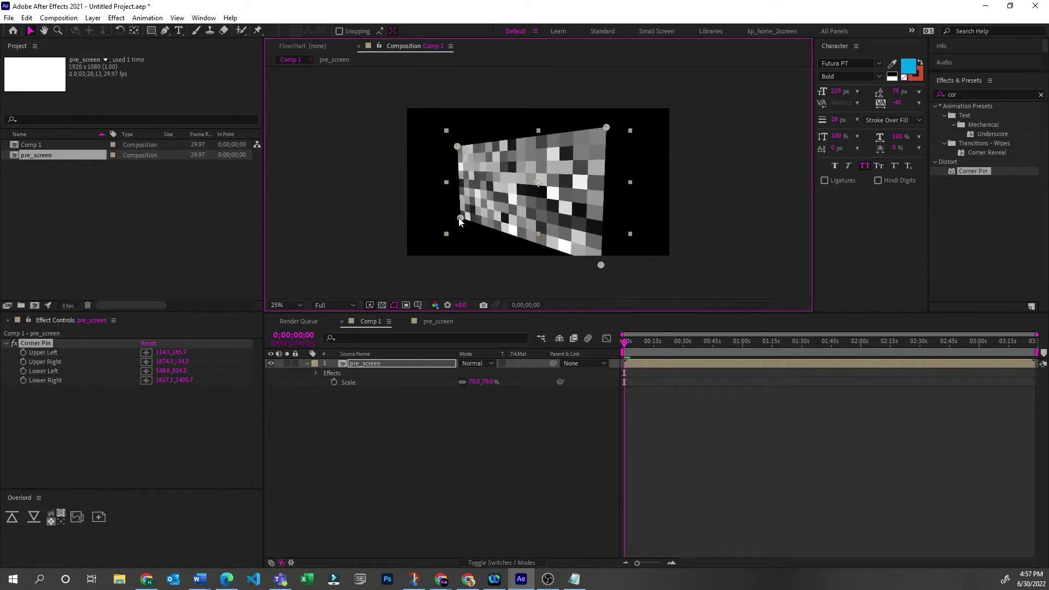
# - Inspect the angled pre_screen layer and remove its Corner Pin effect
pyautogui.click(720, 450)
pyautogui.click(539, 195)
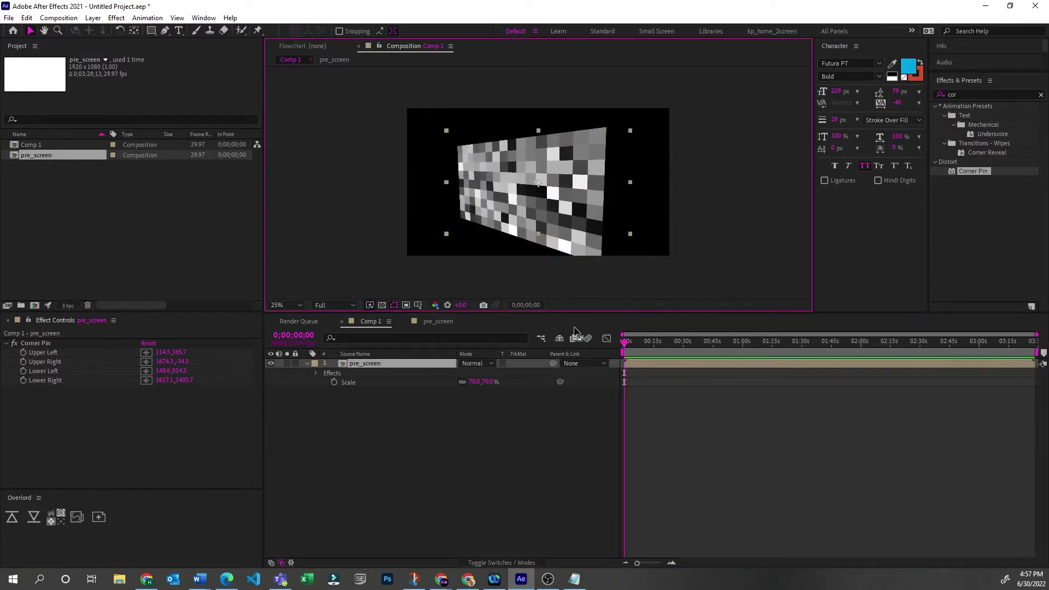
pyautogui.click(677, 435)
pyautogui.click(492, 202)
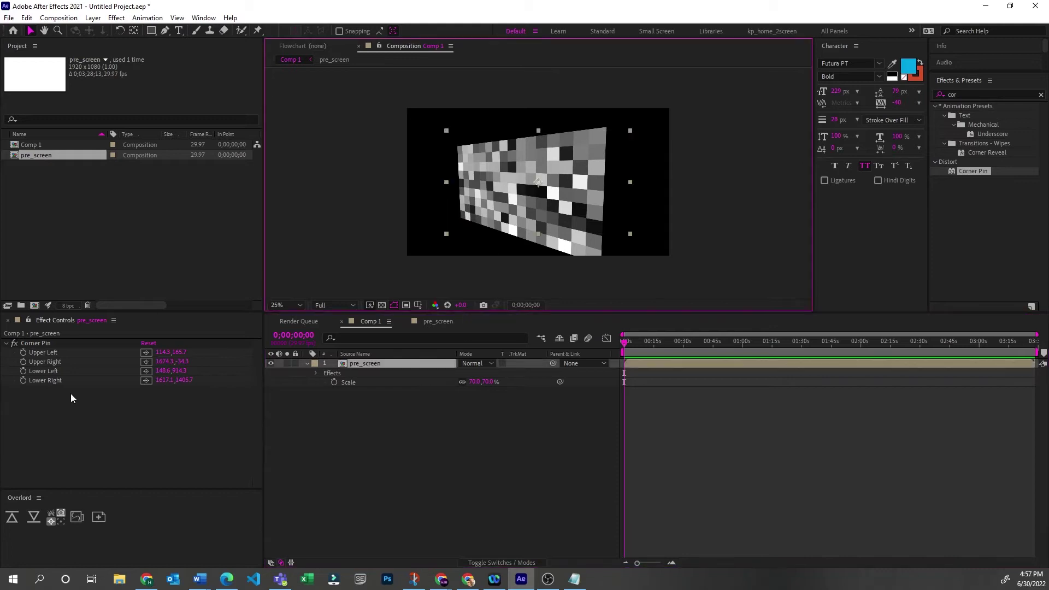
pyautogui.click(31, 343)
pyautogui.press('Delete')
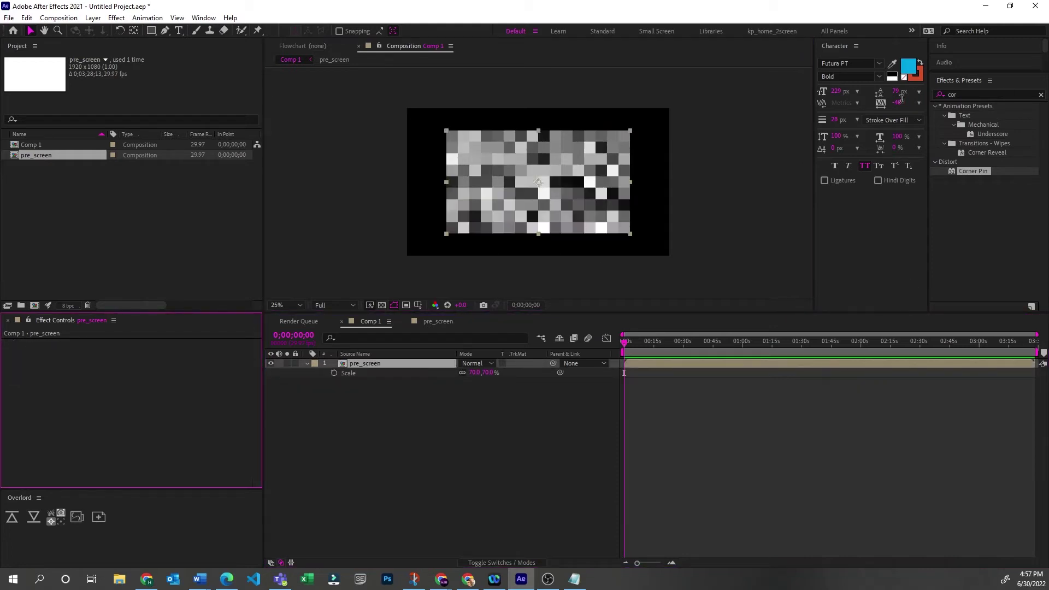
# - Clear the effects search and apply the Distort Bezier Warp effect to the pre_screen layer
pyautogui.click(978, 94)
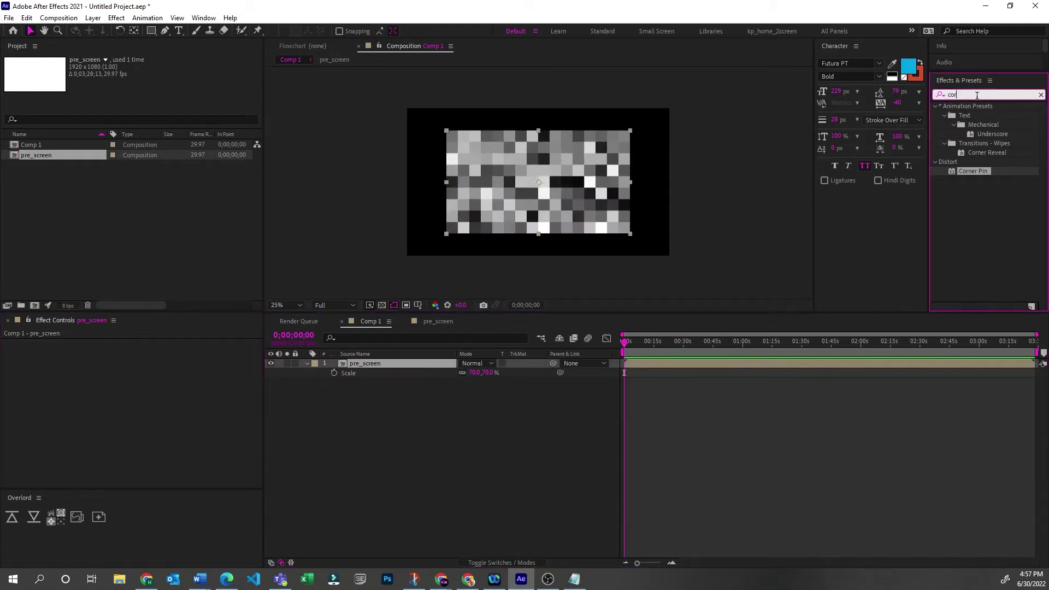
pyautogui.click(1041, 95)
pyautogui.click(116, 18)
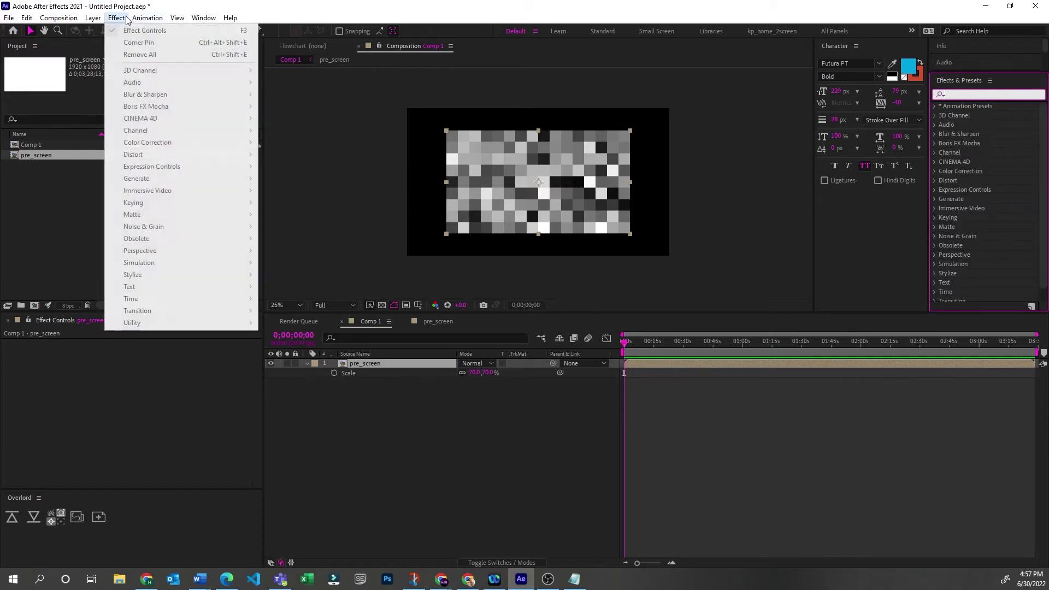
pyautogui.click(306, 214)
pyautogui.click(389, 363)
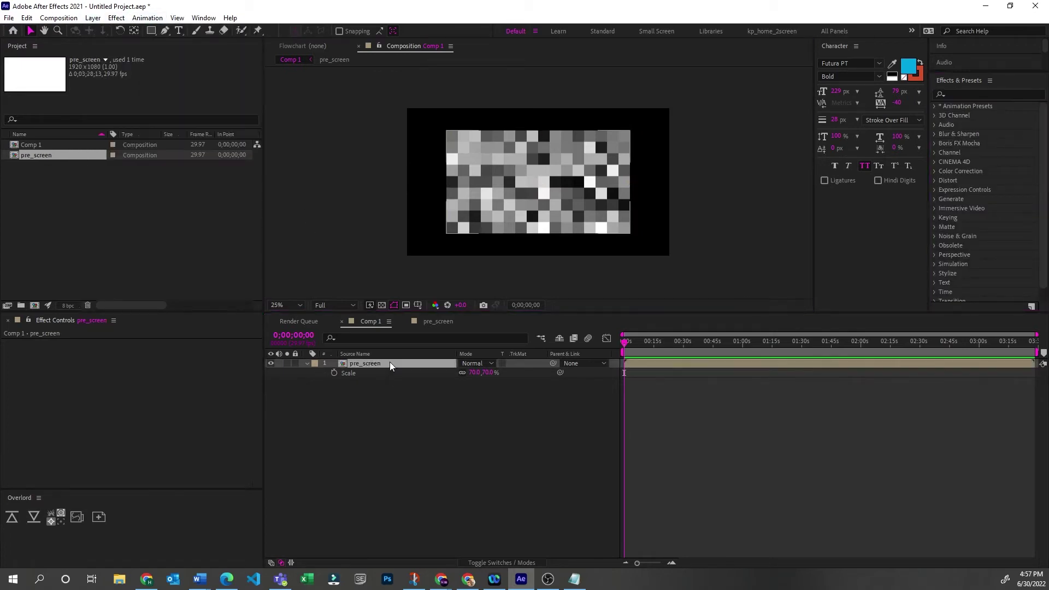
pyautogui.click(116, 18)
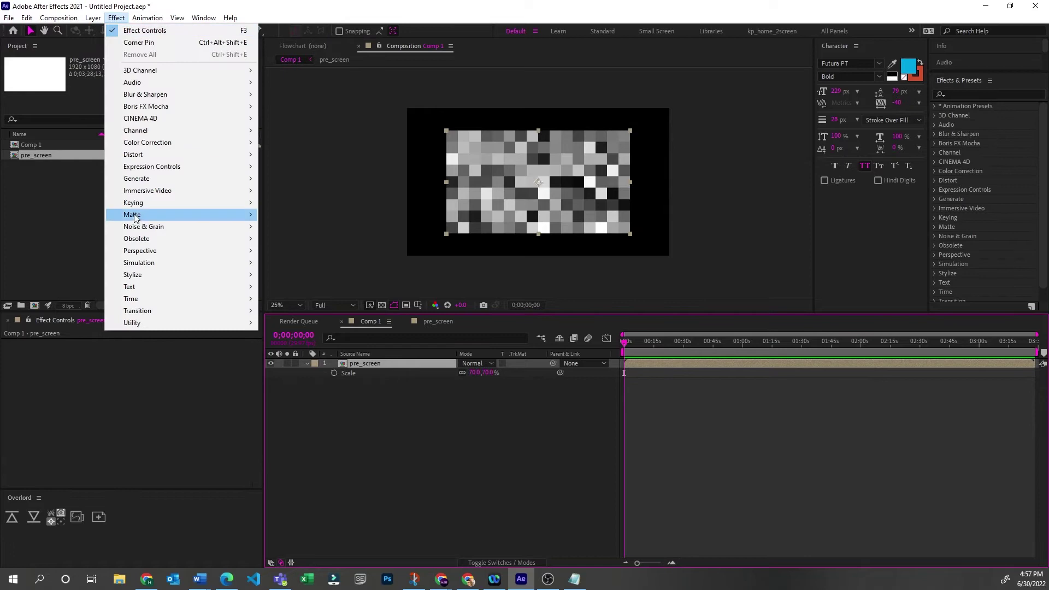
pyautogui.moveTo(180, 155)
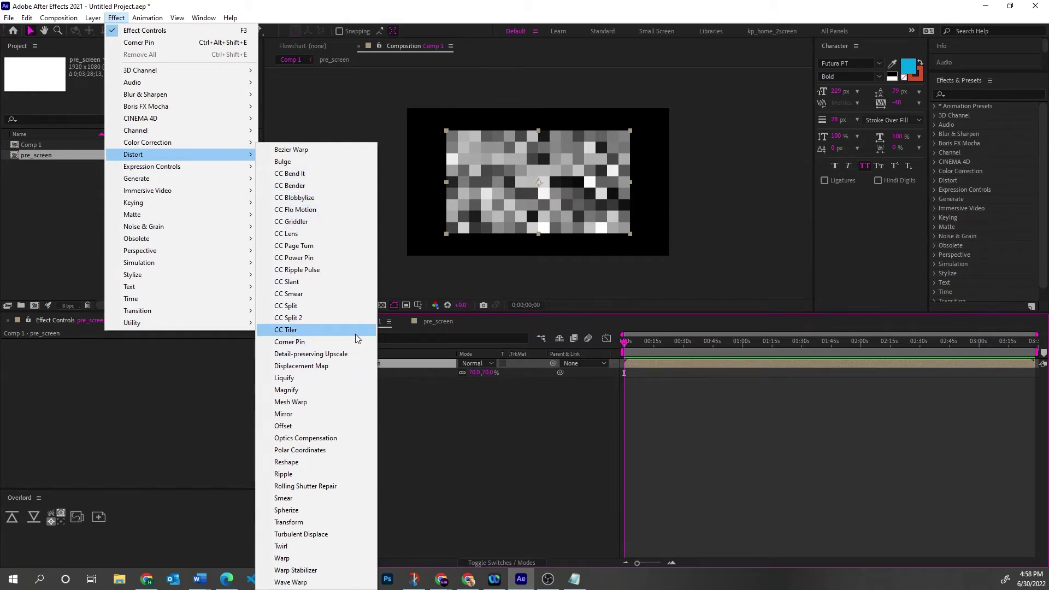
pyautogui.click(345, 150)
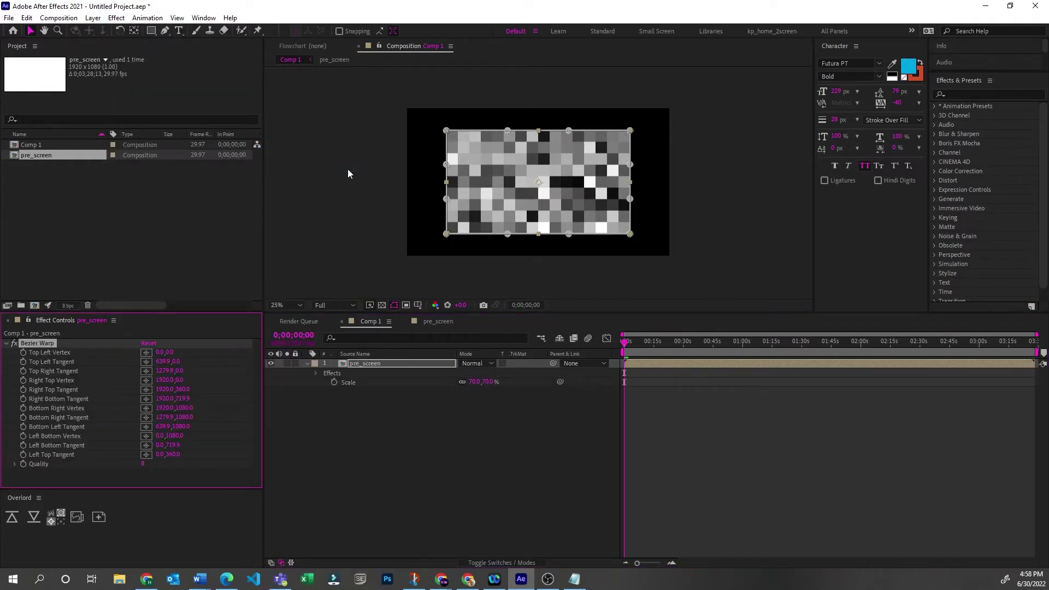
# - Try moving the Bezier Warp's top left vertex slightly inward and undo the move
pyautogui.moveTo(448, 137)
pyautogui.mouseDown()
pyautogui.moveTo(499, 162)
pyautogui.moveTo(429, 106)
pyautogui.moveTo(508, 166)
pyautogui.moveTo(449, 132)
pyautogui.mouseUp()
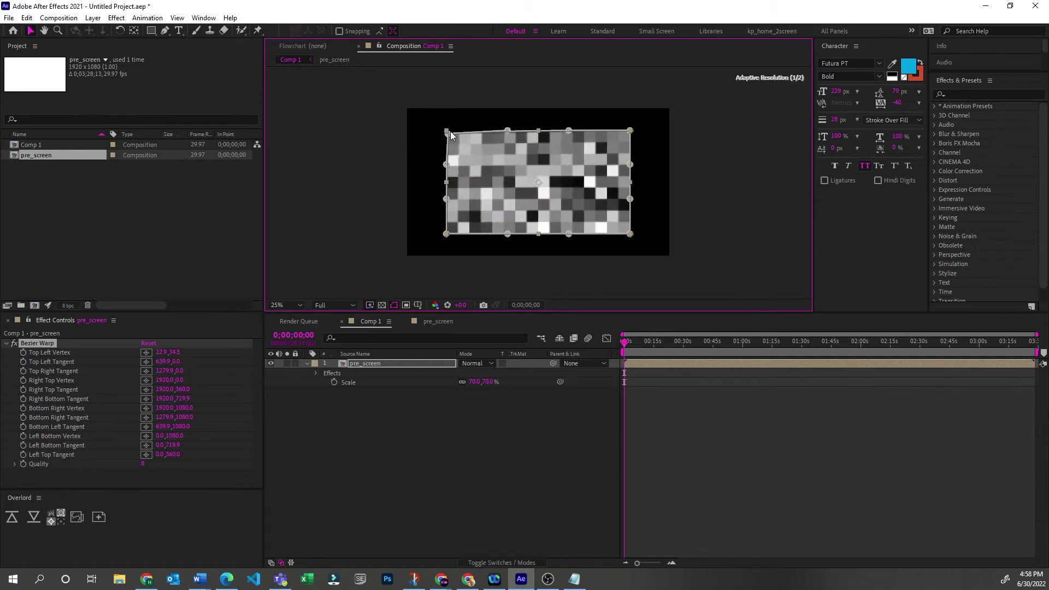
pyautogui.hotkey('ctrl', 'z')
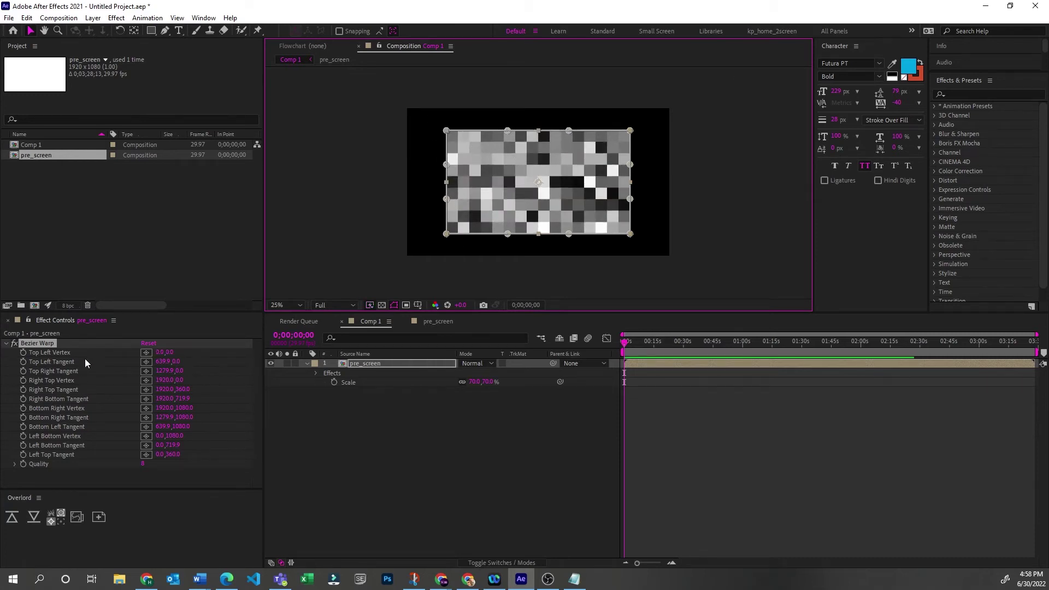
# - Bow the top edge of pre_screen outward, moving Bezier Warp's top left tangent to about 727, -63 and top right tangent to about 1171, -69
pyautogui.click(72, 366)
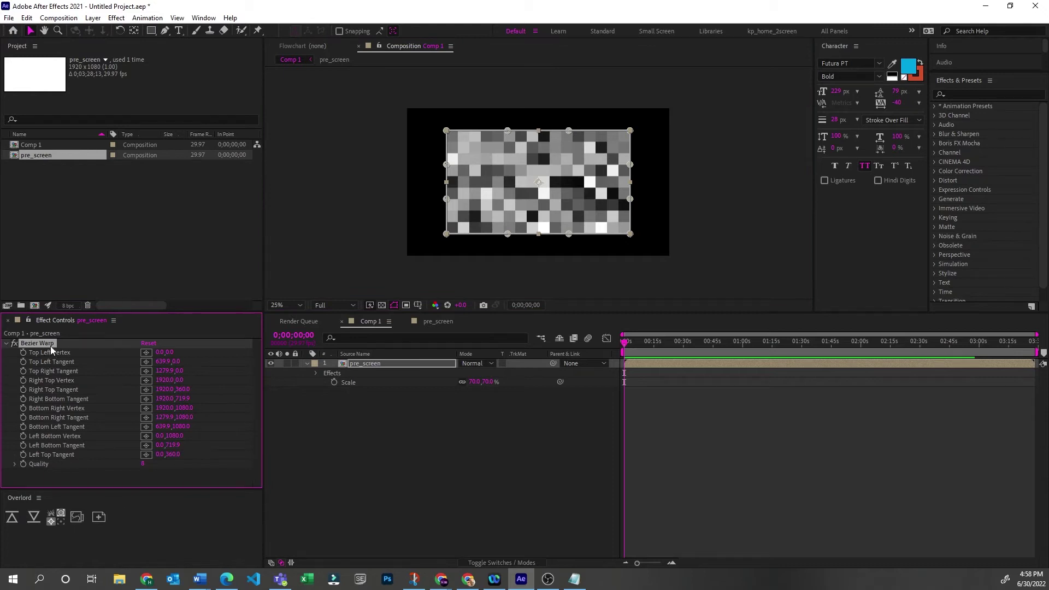
pyautogui.press('`')
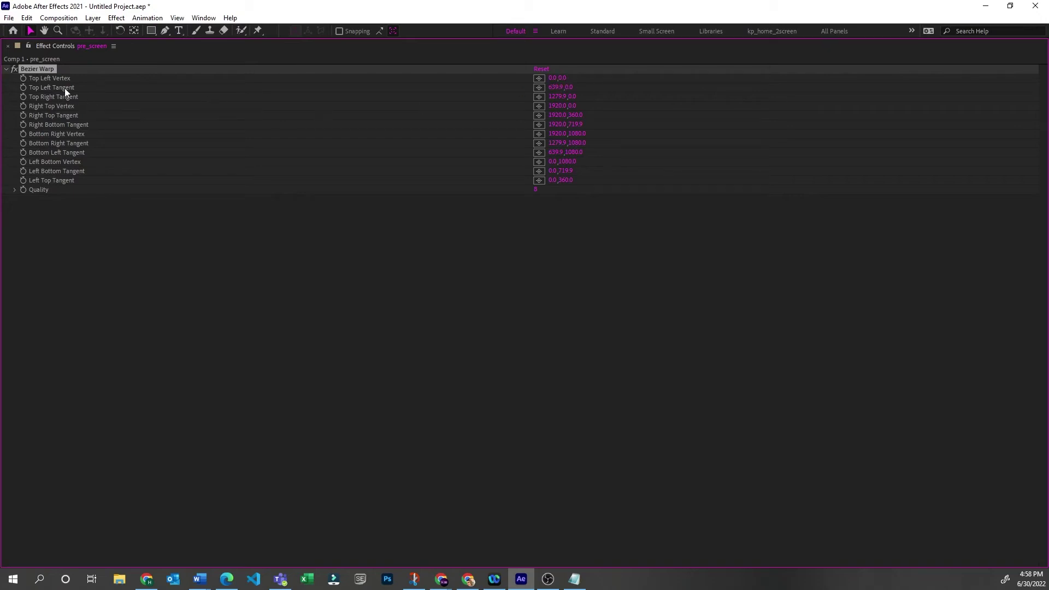
pyautogui.press('`')
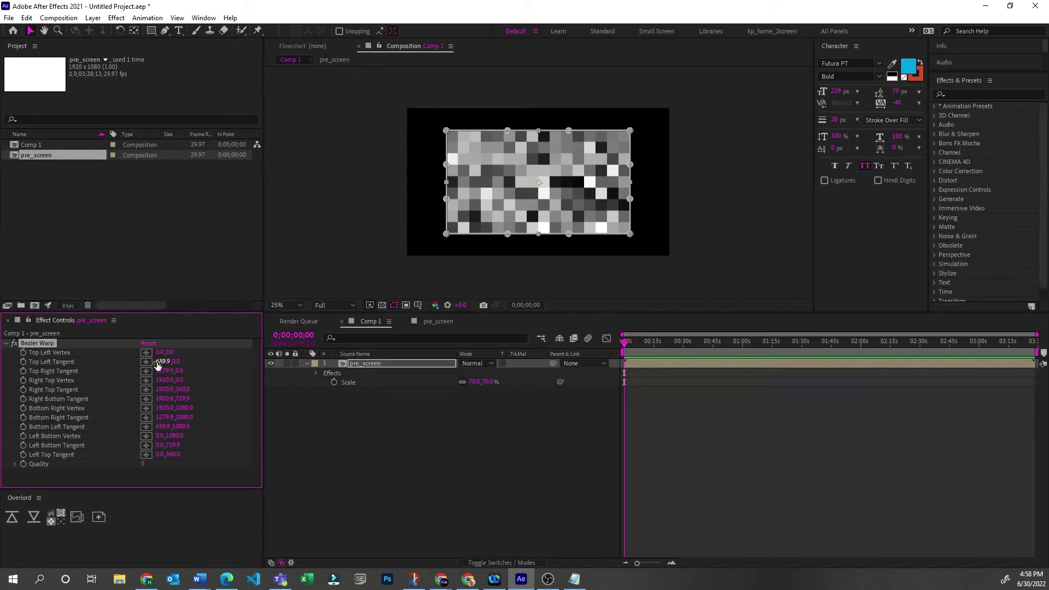
pyautogui.moveTo(508, 131)
pyautogui.mouseDown()
pyautogui.moveTo(497, 112)
pyautogui.moveTo(524, 122)
pyautogui.moveTo(516, 124)
pyautogui.mouseUp()
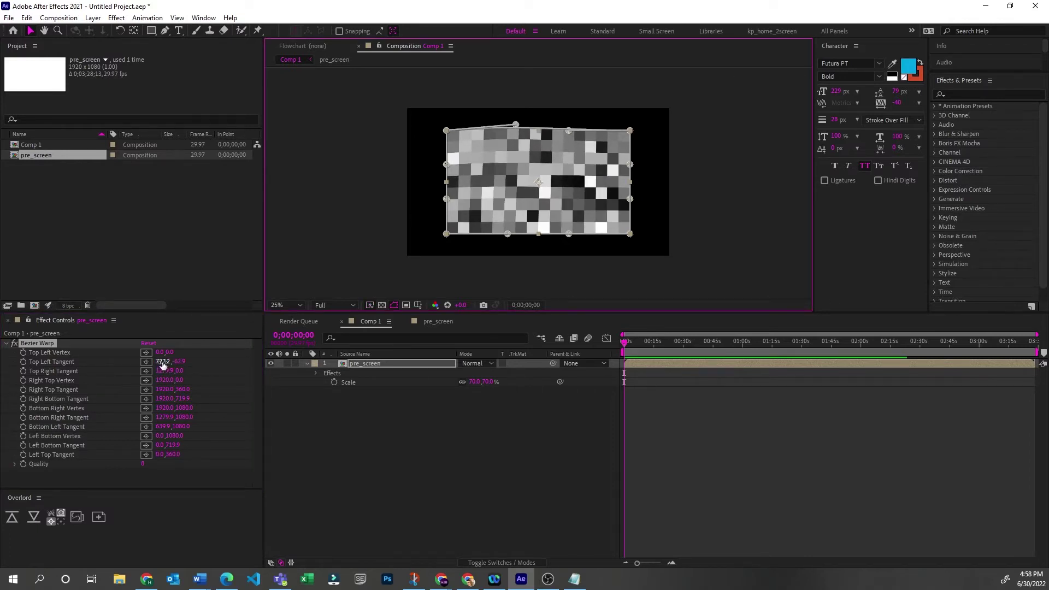
pyautogui.moveTo(569, 130); pyautogui.dragTo(558, 123)
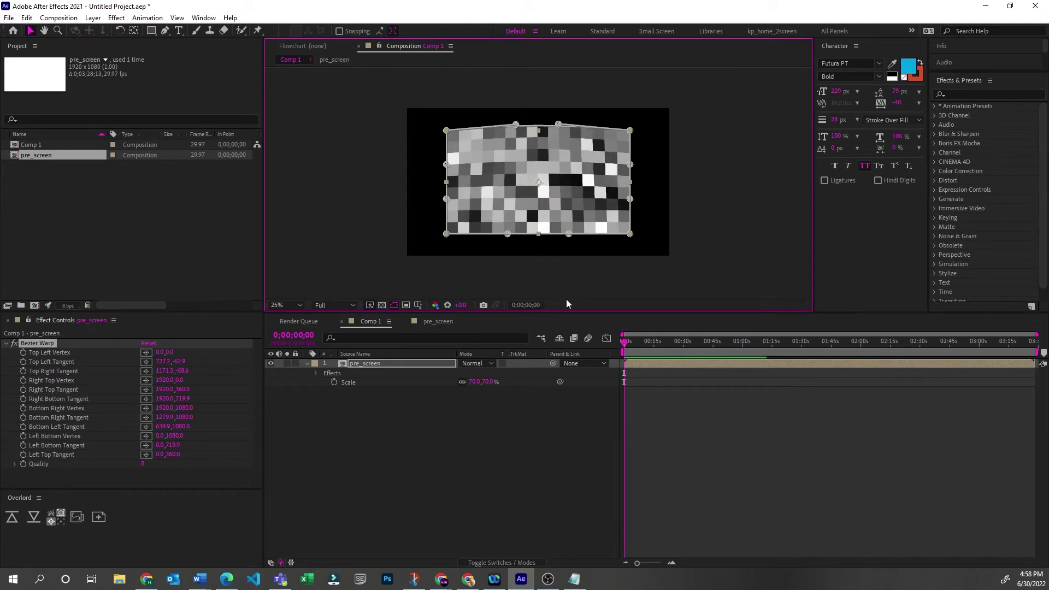
# - Switch to the YouTube reference video and compare its curved screen edges side by side with the warped composition
pyautogui.hotkey('alt', 'Tab')
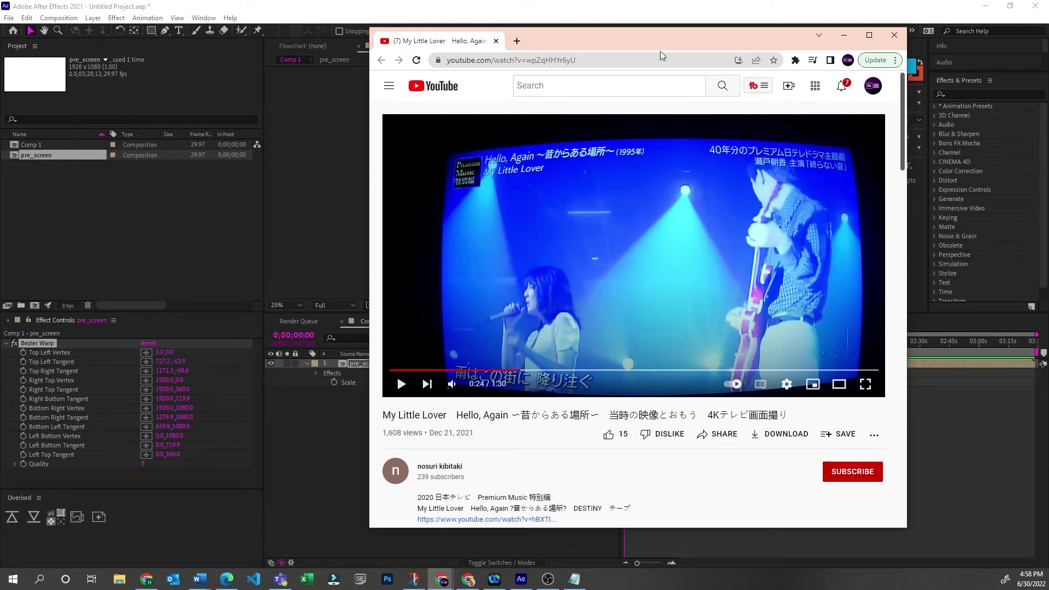
pyautogui.moveTo(660, 50); pyautogui.dragTo(850, 193)
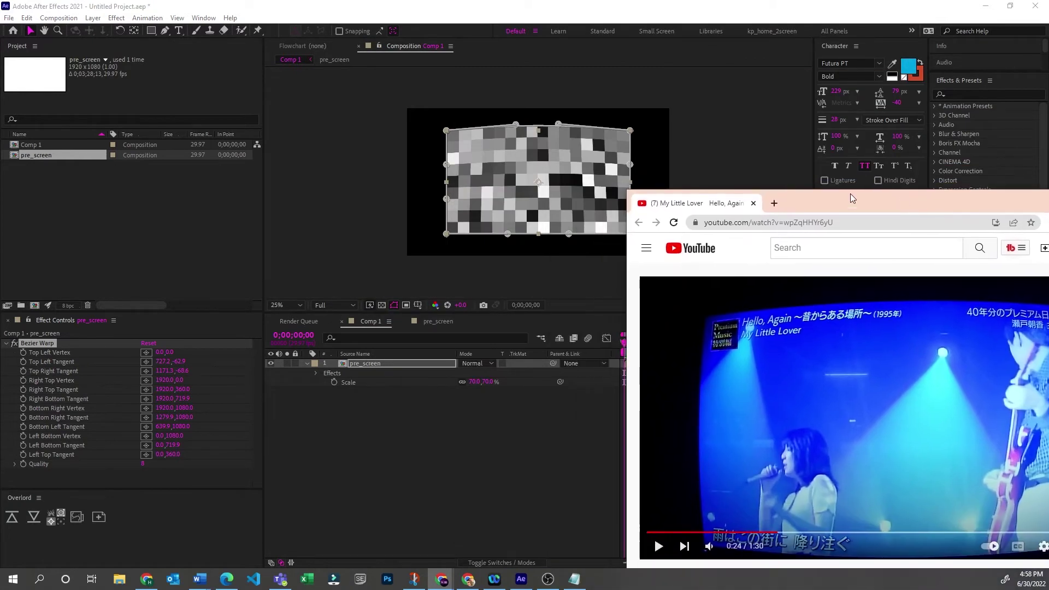
pyautogui.click(597, 73)
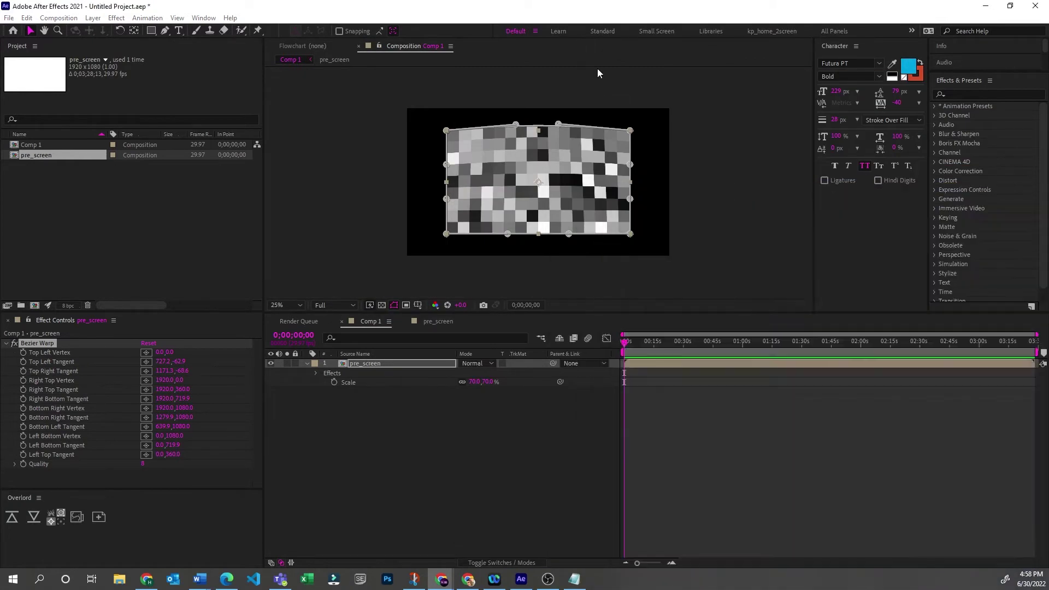
# - Bow the bottom edge of pre_screen downward with Bezier Warp's bottom tangents, left to about 669, 1217 and right to about 1286, 1206
pyautogui.click(358, 375)
pyautogui.press('e')
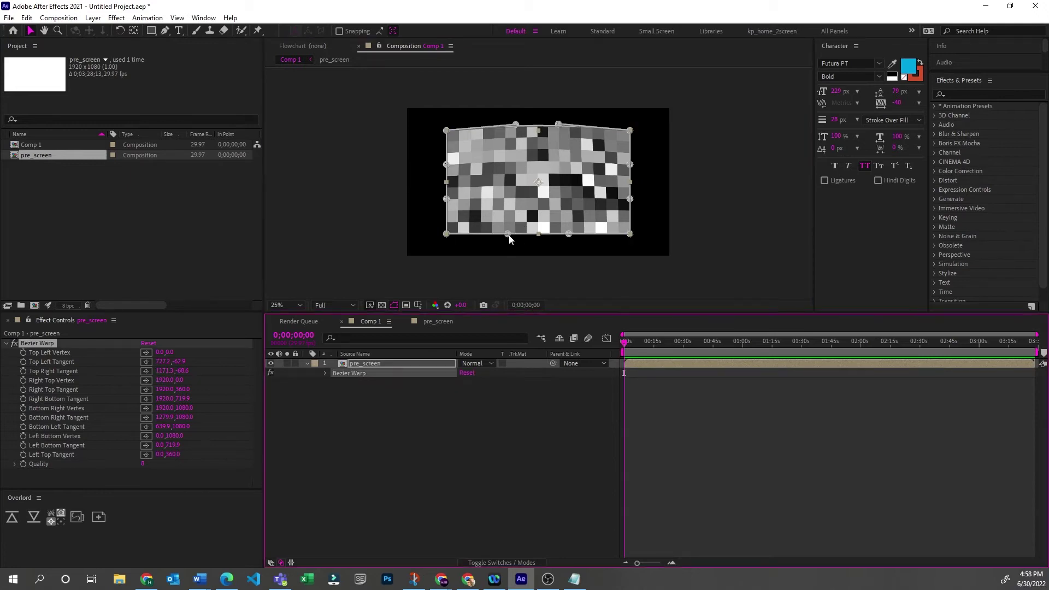
pyautogui.moveTo(509, 236); pyautogui.dragTo(570, 246)
# - Bulge both sides of pre_screen outward with Bezier Warp, placing right tangents near X 1977 and 1989, left tangents near X -51 and -46
pyautogui.moveTo(631, 199); pyautogui.dragTo(637, 200)
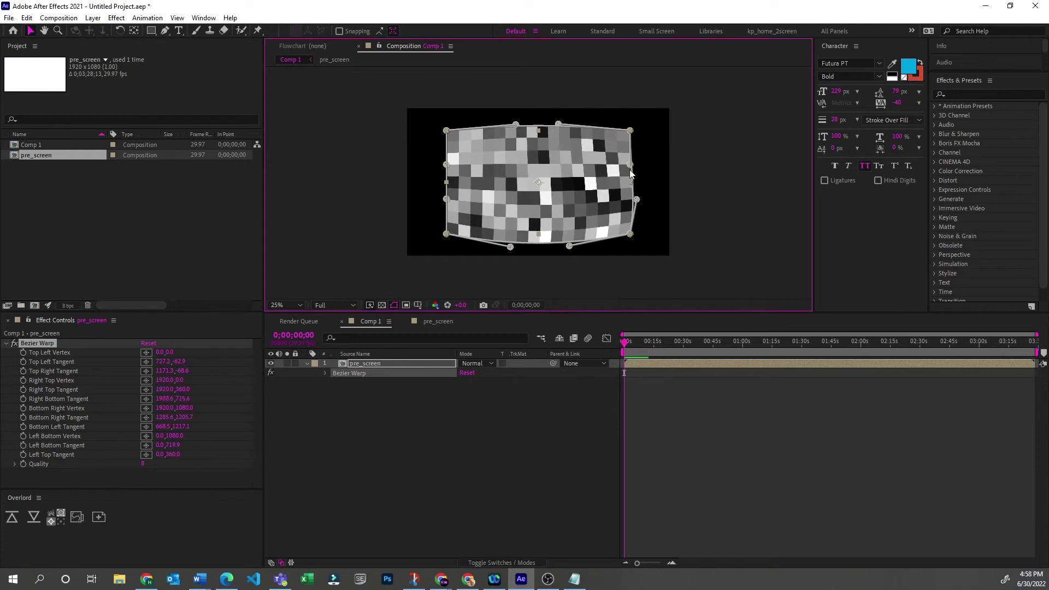
pyautogui.moveTo(630, 164); pyautogui.dragTo(638, 164)
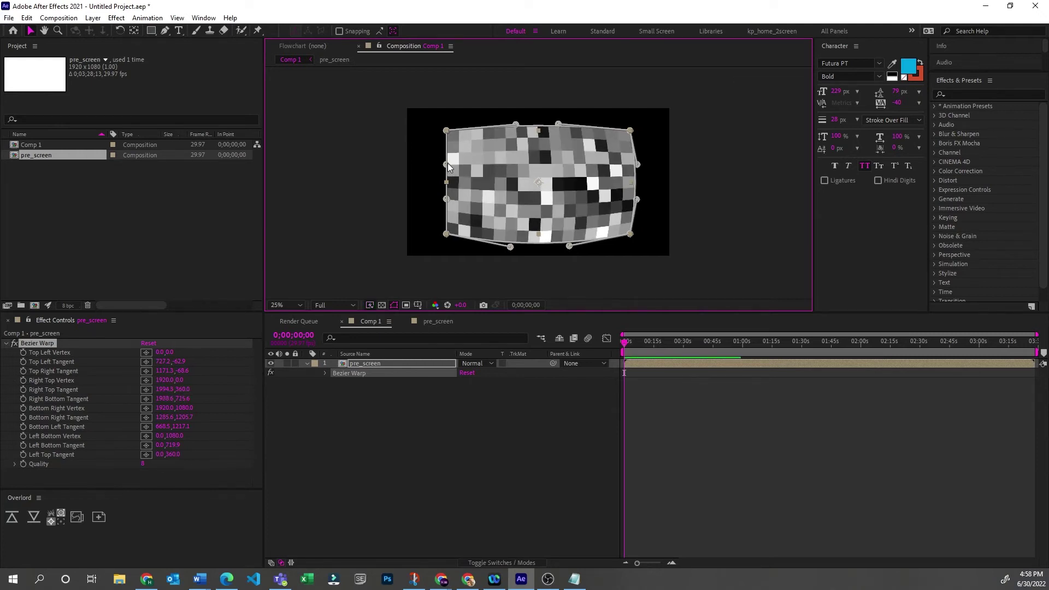
pyautogui.moveTo(447, 164); pyautogui.dragTo(442, 201)
pyautogui.moveTo(638, 164); pyautogui.dragTo(637, 200)
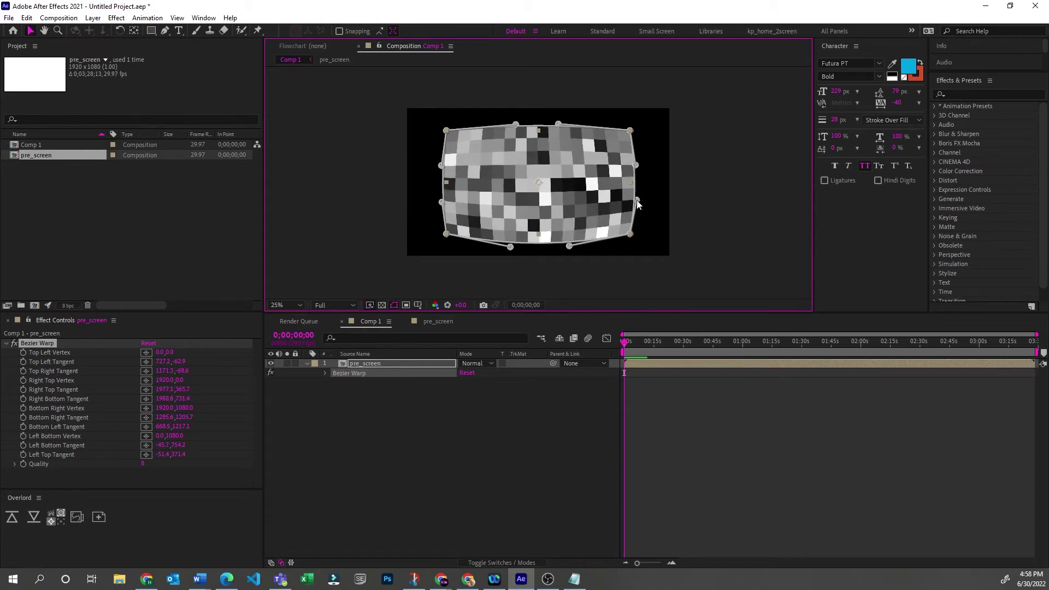
# - View the bulged pre_screen layer without its warp handles and reselect its Bezier Warp effect to review the tangent values
pyautogui.click(382, 432)
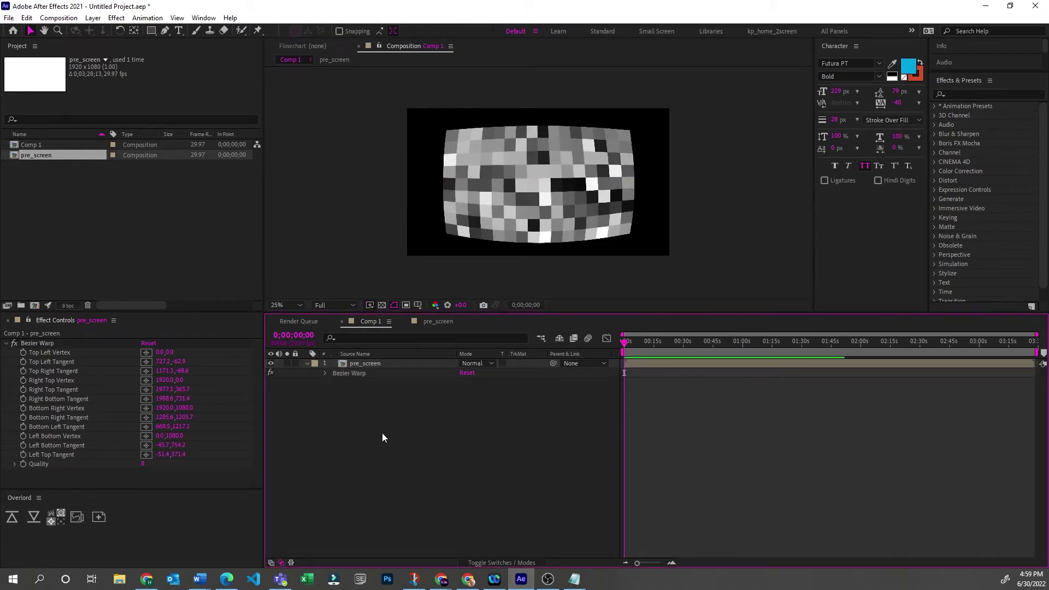
pyautogui.click(401, 375)
pyautogui.click(69, 362)
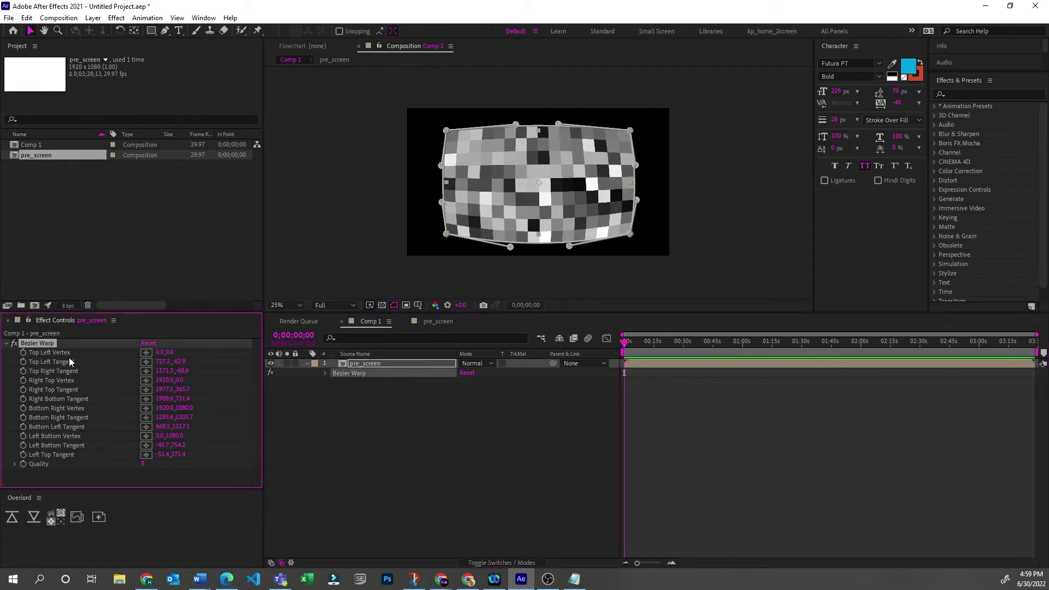
# - Set the Bezier Warp's Top Left Tangent on pre_screen to 730, -60
pyautogui.click(164, 362)
pyautogui.write('730')
pyautogui.press('Tab')
pyautogui.write('-')
pyautogui.press('Return')
# - Set the Y value of the Bezier Warp's Top Right Tangent to -60 and deselect the layer
pyautogui.moveTo(165, 375); pyautogui.dragTo(166, 371)
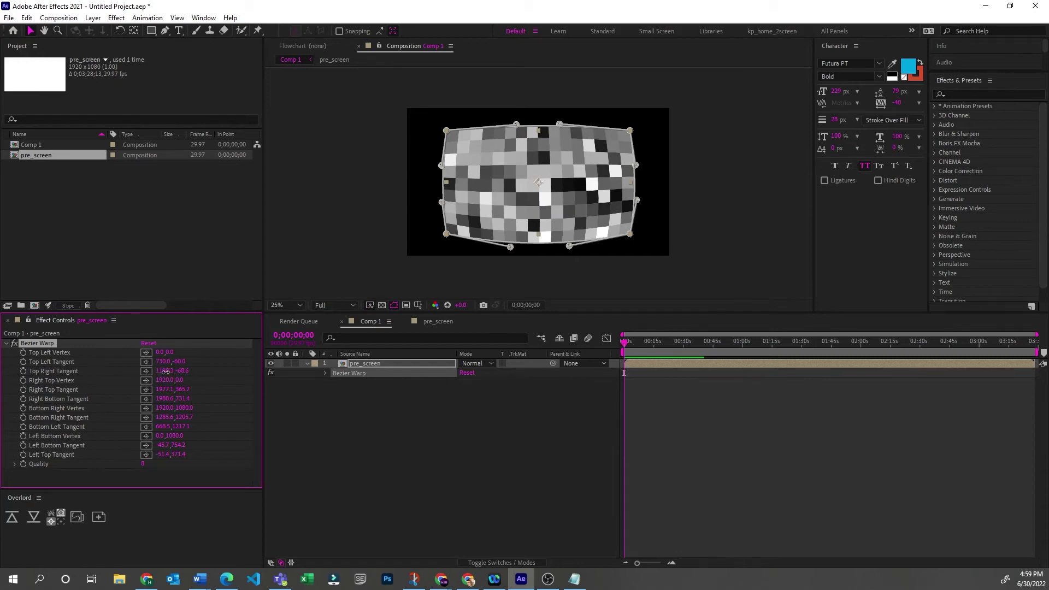
pyautogui.click(165, 372)
pyautogui.press('Tab')
pyautogui.write('-6')
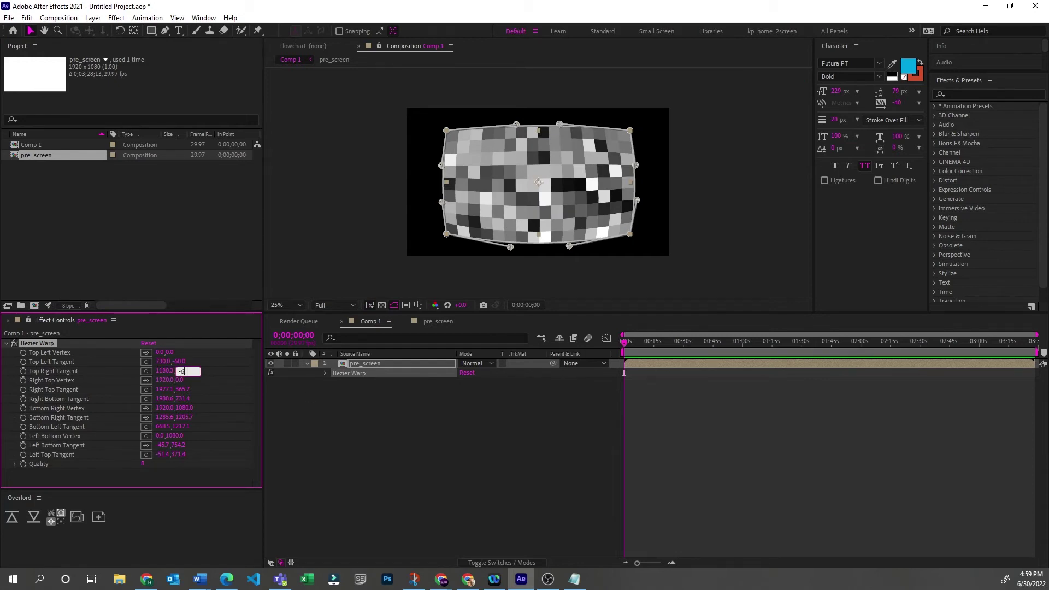
pyautogui.write('0')
pyautogui.press('Return')
pyautogui.click(373, 522)
# - Try 230, computed as 960 minus 730, as the Top Right Tangent's X value
pyautogui.click(163, 372)
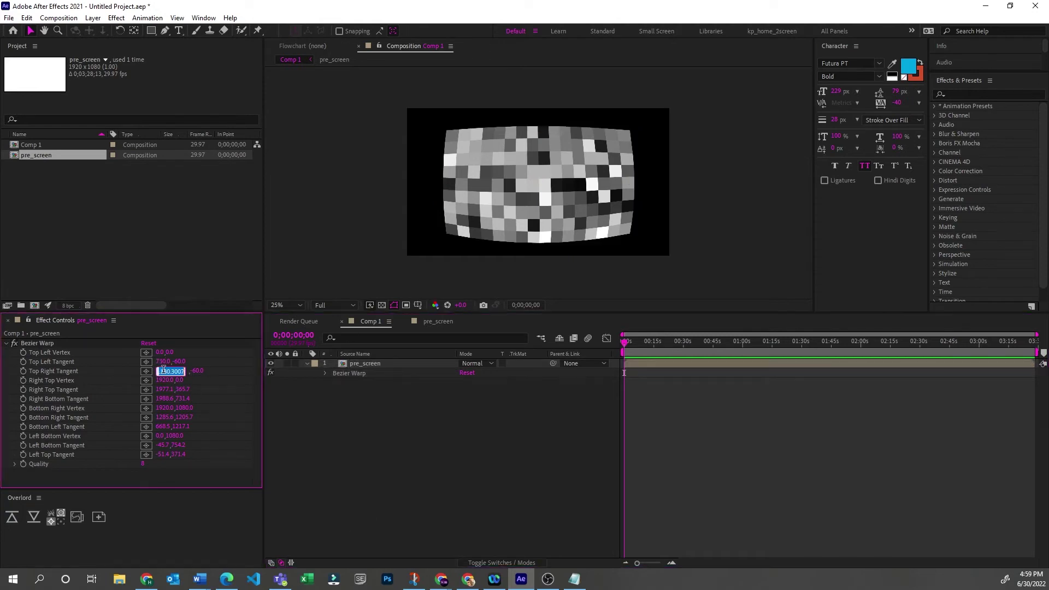
pyautogui.click(158, 361)
pyautogui.click(431, 444)
pyautogui.click(162, 371)
pyautogui.press('Return')
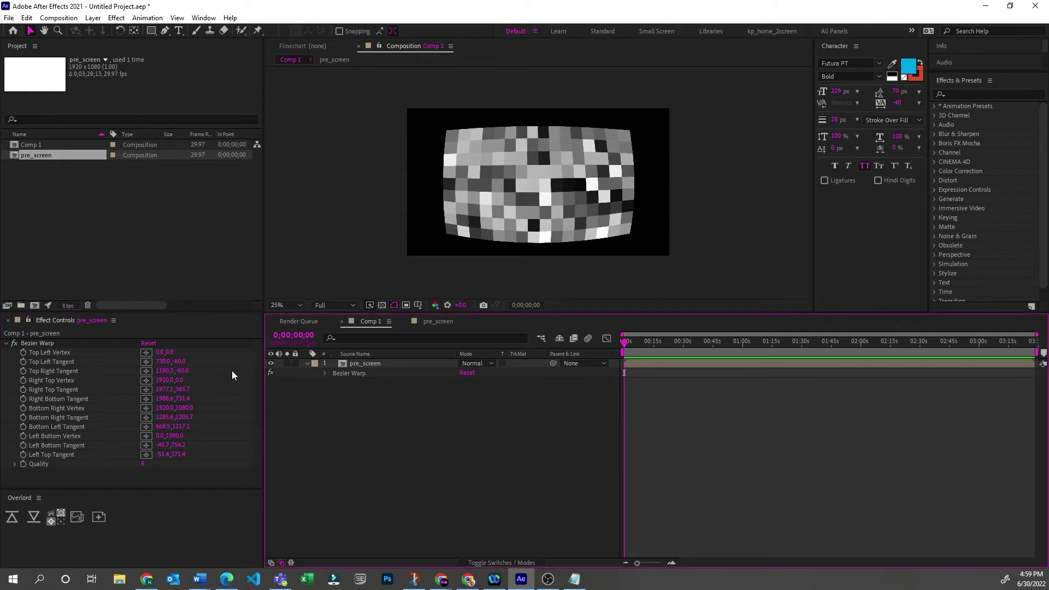
pyautogui.click(166, 371)
pyautogui.write('960-')
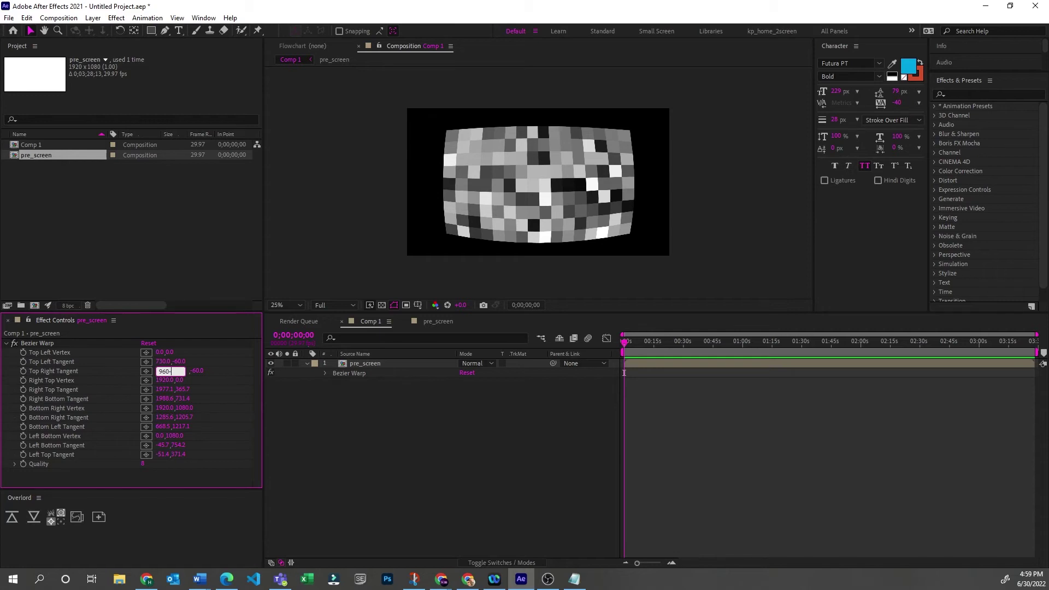
pyautogui.write('0')
pyautogui.press('Return')
pyautogui.click(267, 383)
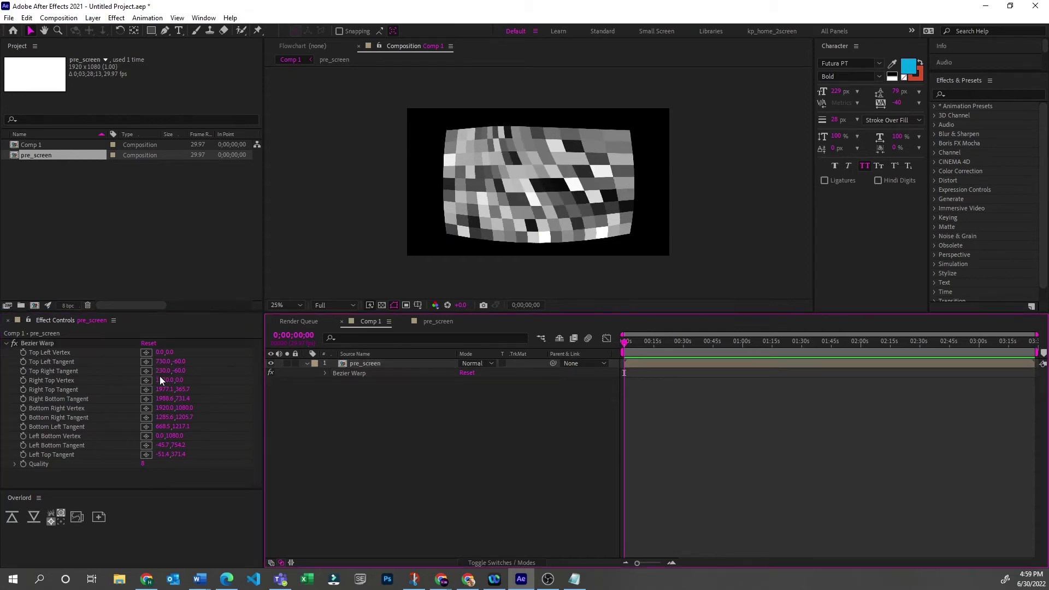
# - Add 960 to the Top Right Tangent's X value, making it 1190 to mirror the Top Left Tangent
pyautogui.click(162, 372)
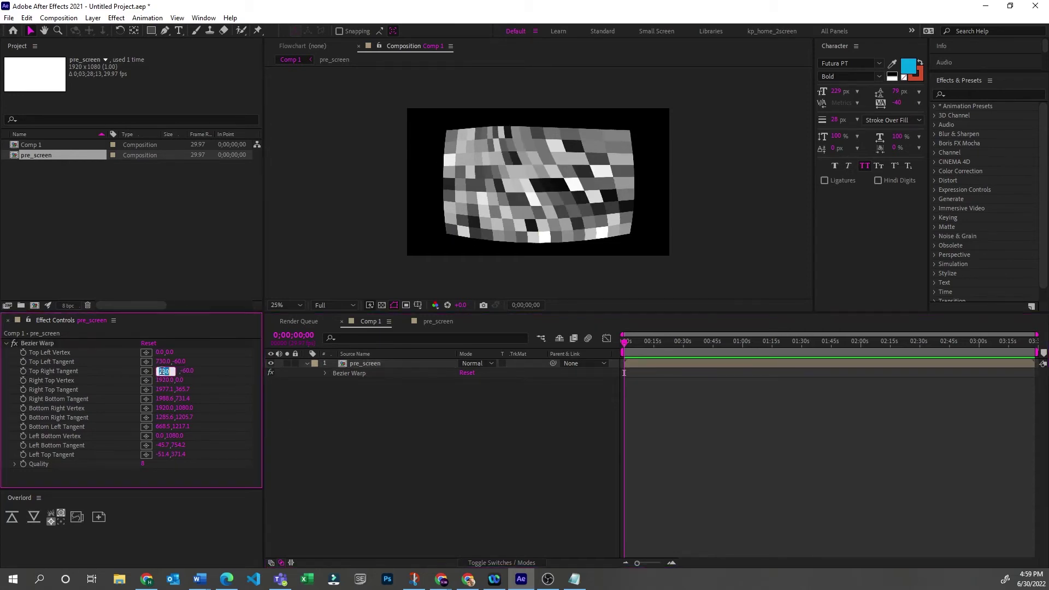
pyautogui.click(401, 415)
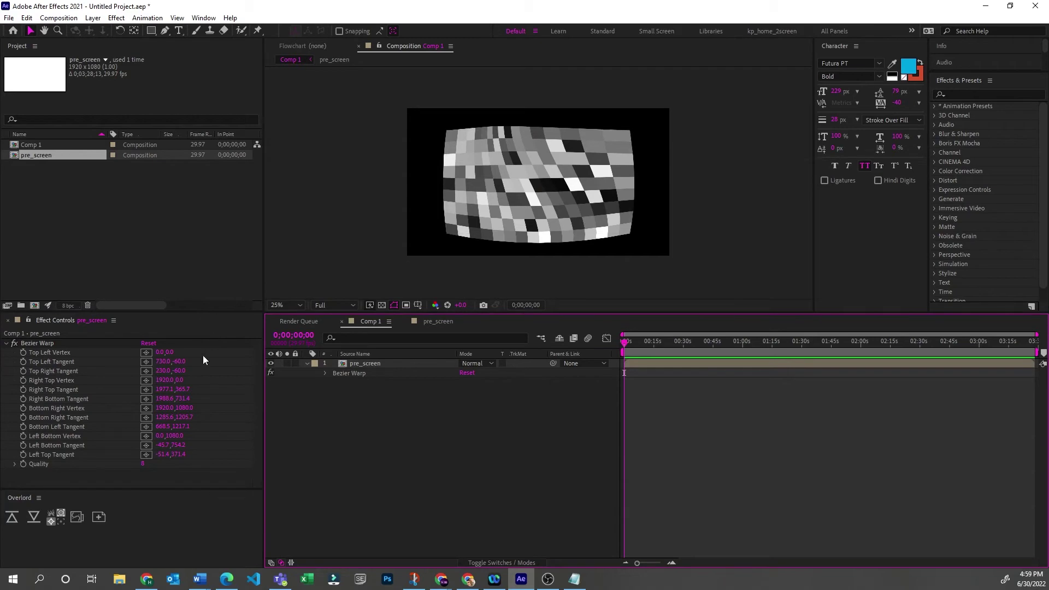
pyautogui.click(160, 373)
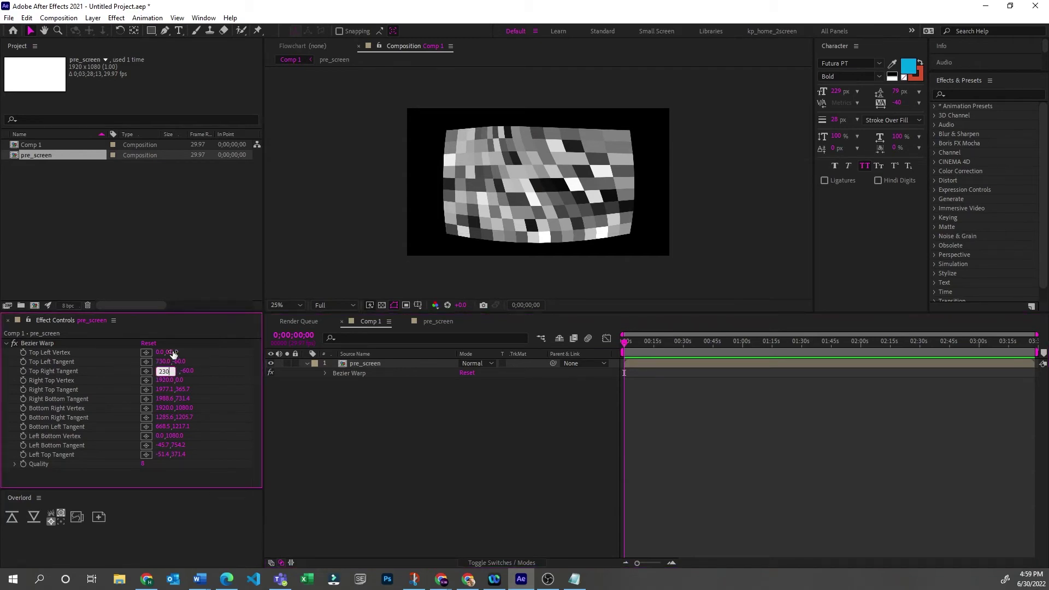
pyautogui.write('+960')
pyautogui.press('Return')
pyautogui.click(430, 450)
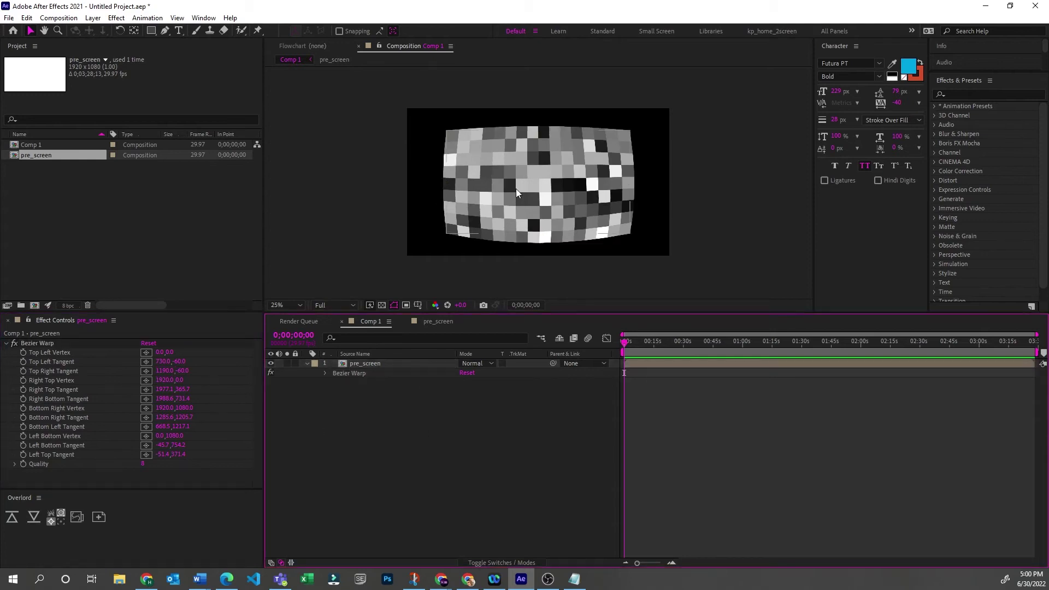
# - Examine the warped pre_screen layer with and without its selection and Bezier Warp handles
pyautogui.click(61, 343)
pyautogui.click(381, 457)
pyautogui.click(408, 361)
pyautogui.click(418, 457)
pyautogui.click(552, 177)
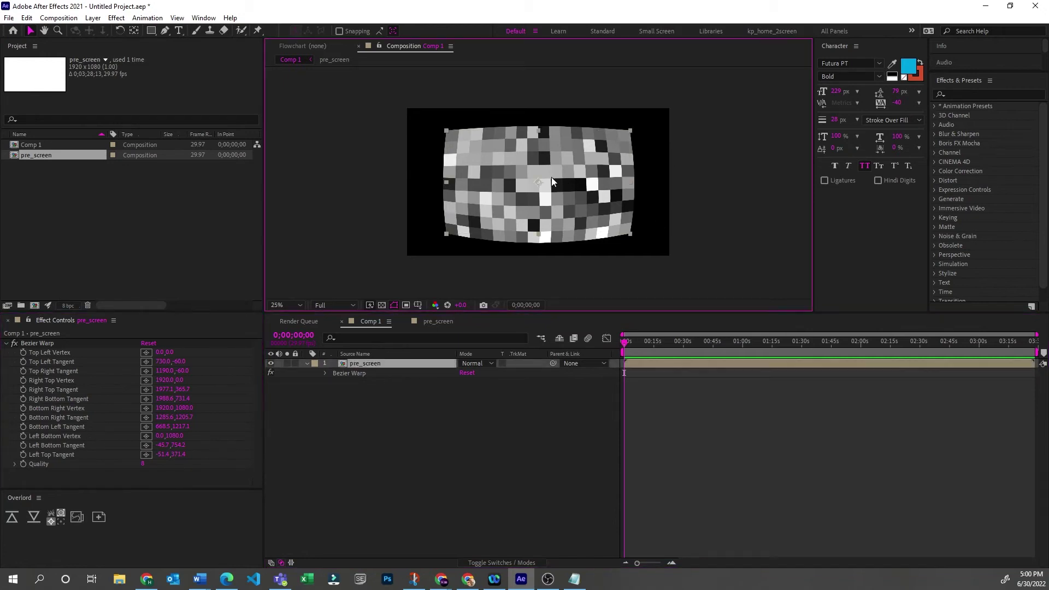
pyautogui.click(116, 443)
pyautogui.click(406, 444)
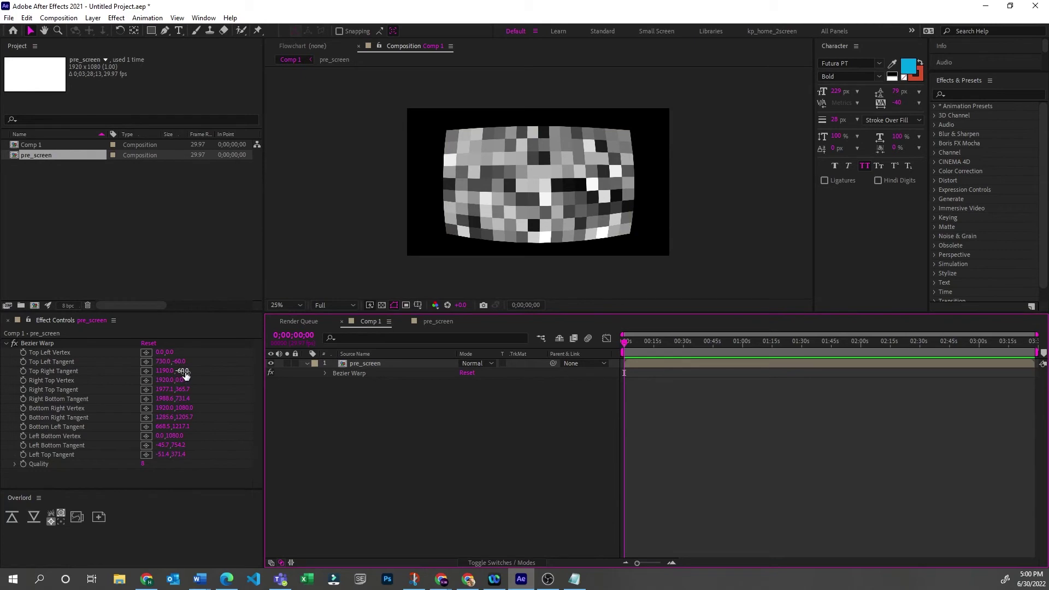
# - Try adjusting the Left Bottom Tangent's Y value and undo the change
pyautogui.click(84, 445)
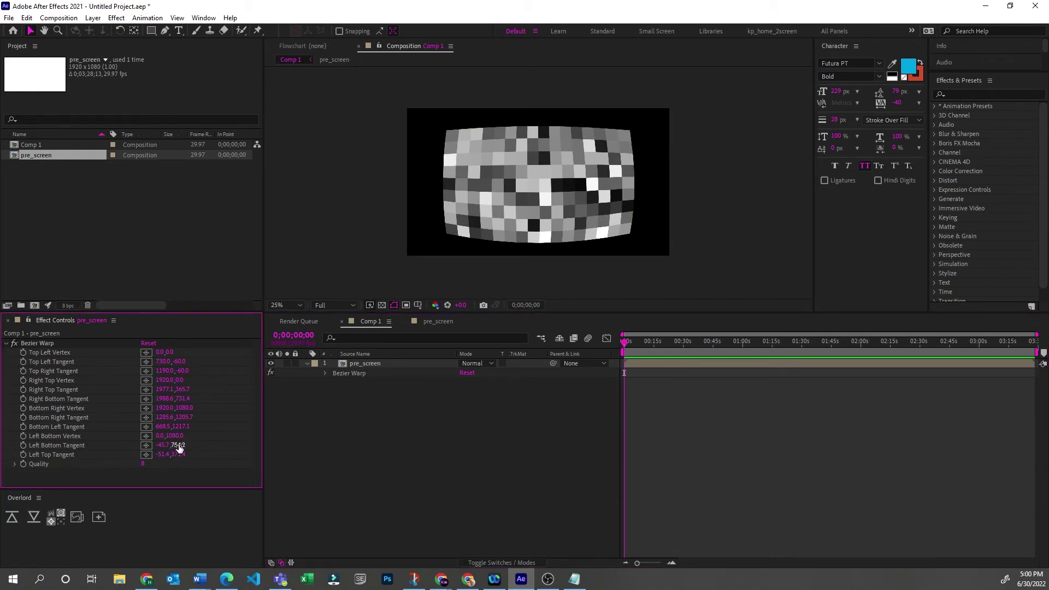
pyautogui.moveTo(177, 445)
pyautogui.mouseDown()
pyautogui.moveTo(201, 444)
pyautogui.moveTo(191, 442)
pyautogui.mouseUp()
pyautogui.hotkey('ctrl', 'z')
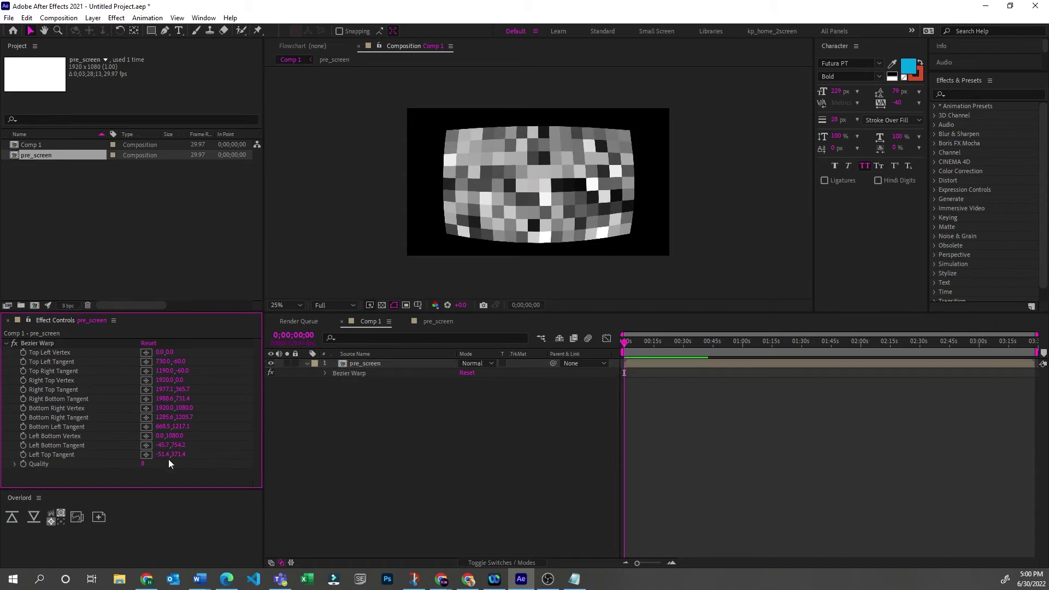
# - Even out the bottom curve by setting the Bottom Right Tangent to 1185.7, 1190 and moving the Bottom Left Tangent to about 703, 1194
pyautogui.click(557, 245)
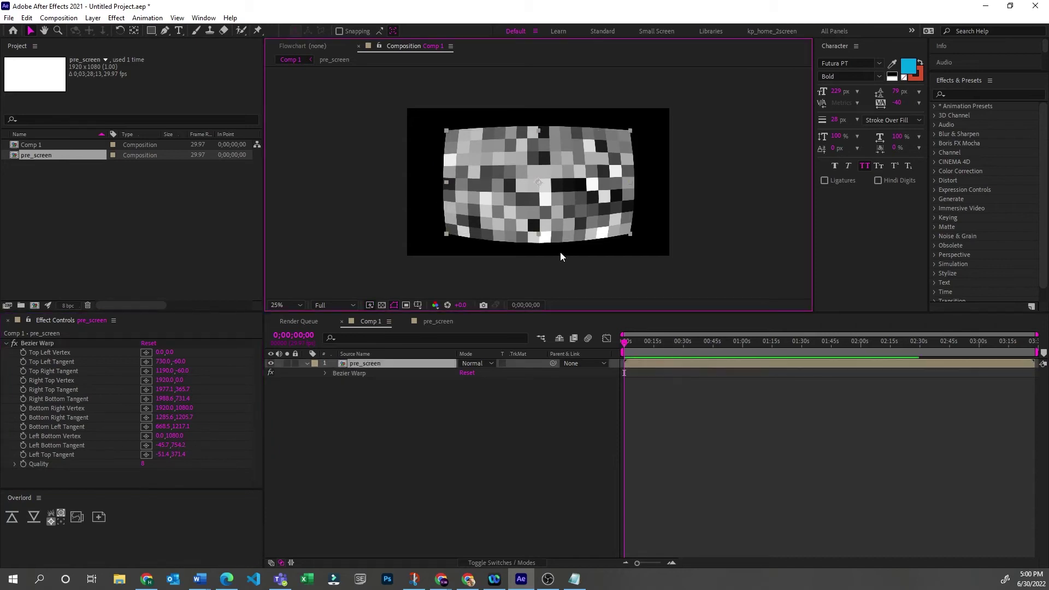
pyautogui.click(47, 343)
pyautogui.moveTo(567, 247); pyautogui.dragTo(568, 246)
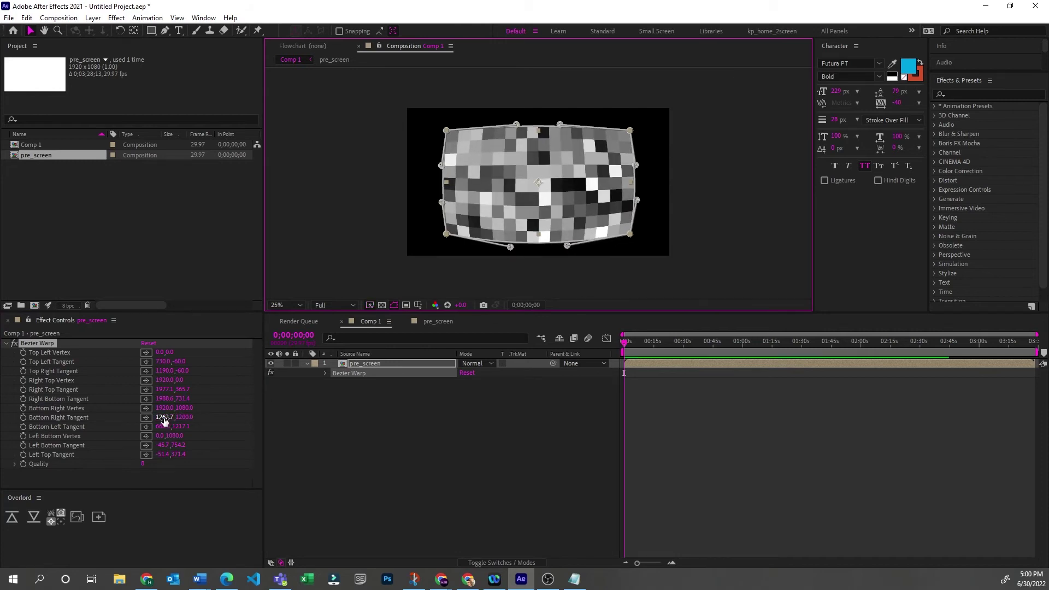
pyautogui.click(184, 418)
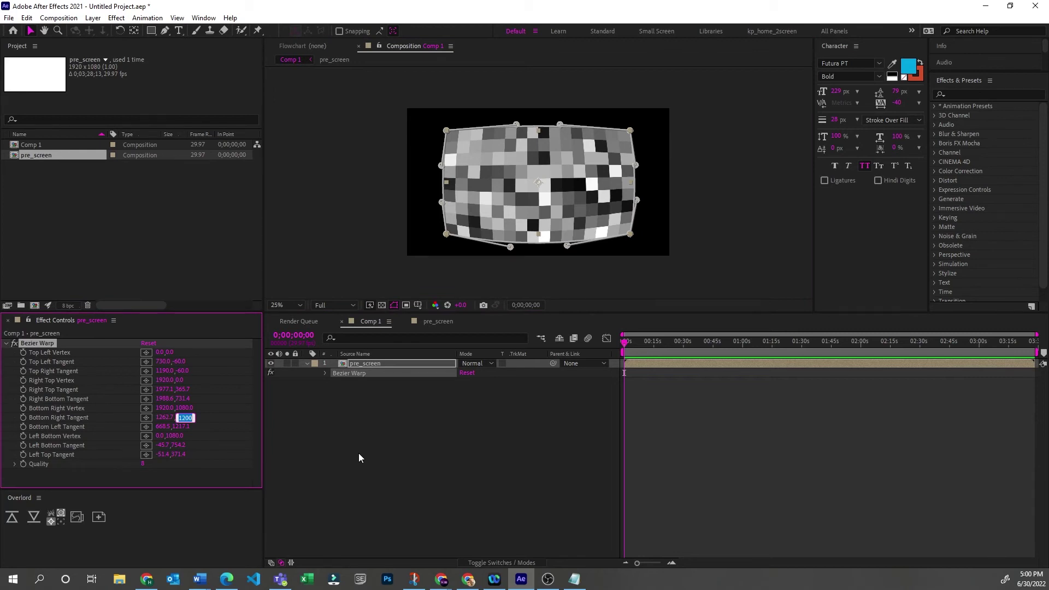
pyautogui.write('1252')
pyautogui.press('Return')
pyautogui.moveTo(221, 413); pyautogui.dragTo(130, 433)
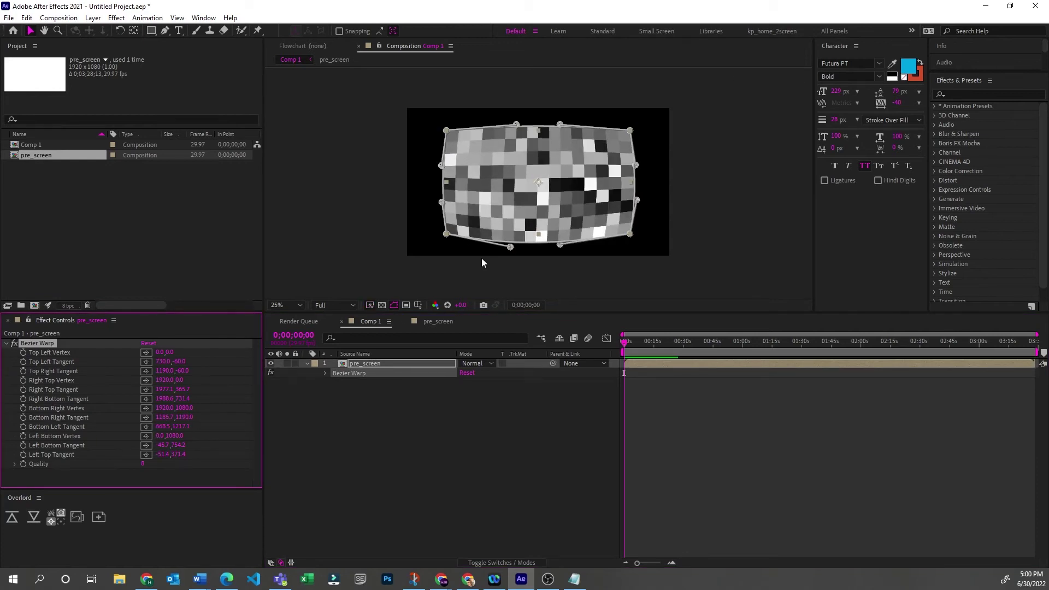
pyautogui.moveTo(510, 247); pyautogui.dragTo(513, 245)
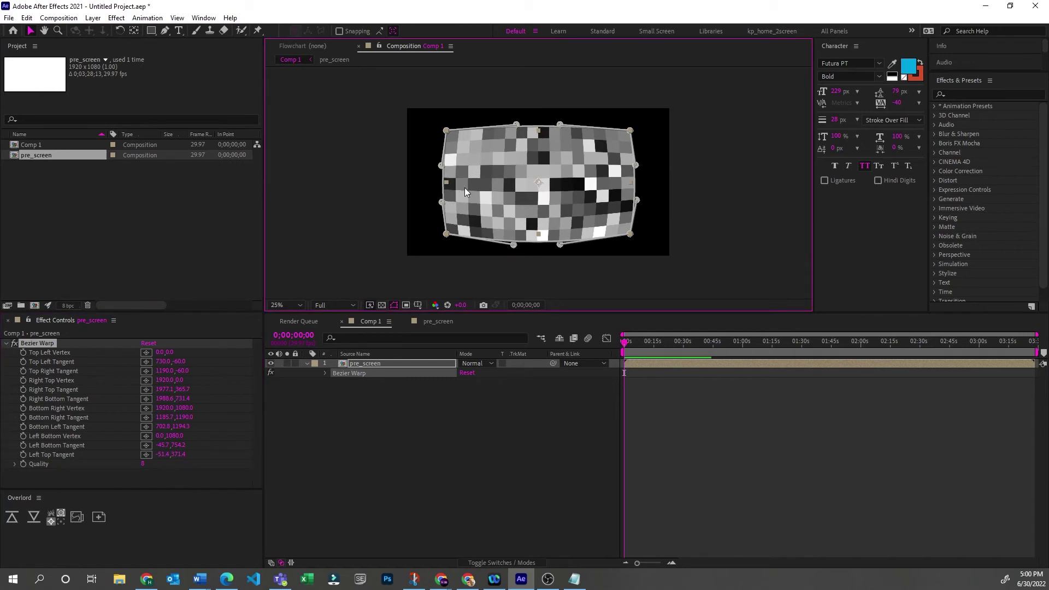
pyautogui.click(612, 422)
# - Open the pre_screen composition and clear the layer and project item selections
pyautogui.doubleClick(365, 364)
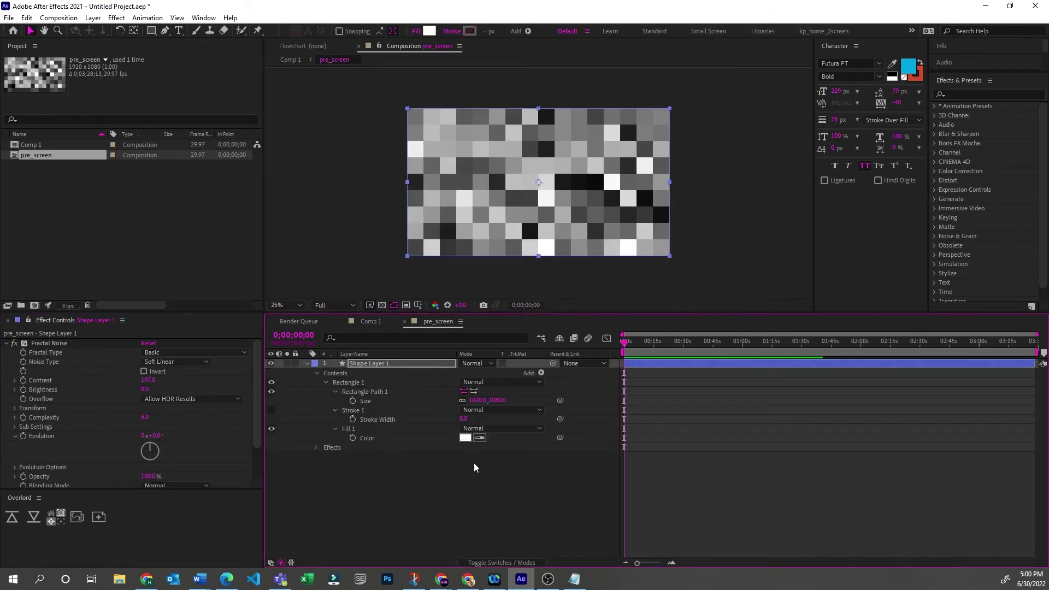
pyautogui.click(979, 97)
pyautogui.click(868, 509)
pyautogui.click(136, 216)
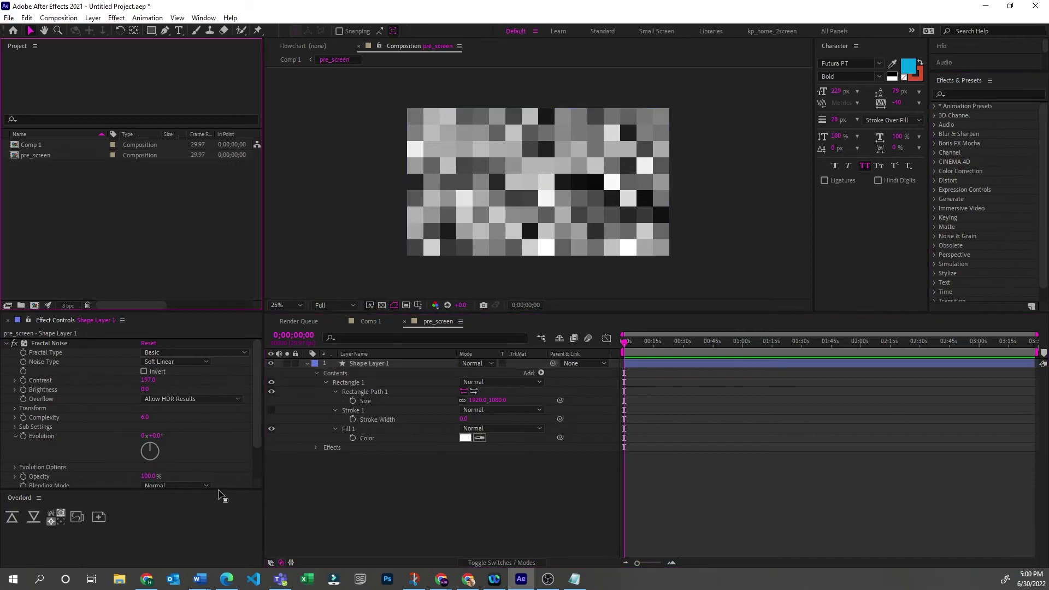
pyautogui.click(609, 480)
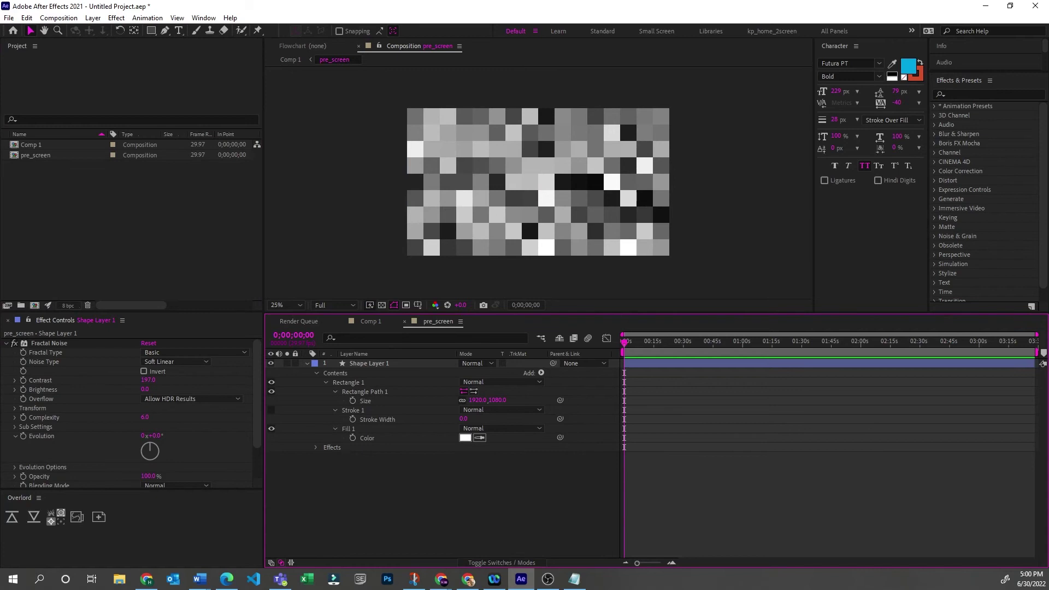
# - Import the four AdobeStock JPEG images from File Explorer into the project
pyautogui.press('super+e')
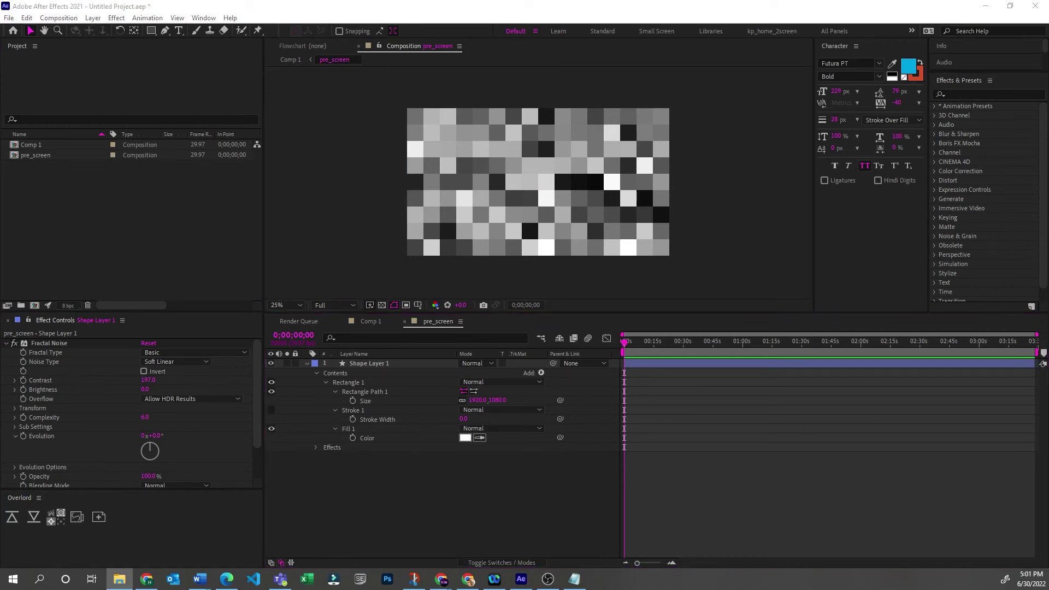
pyautogui.hotkey('alt', 'Tab')
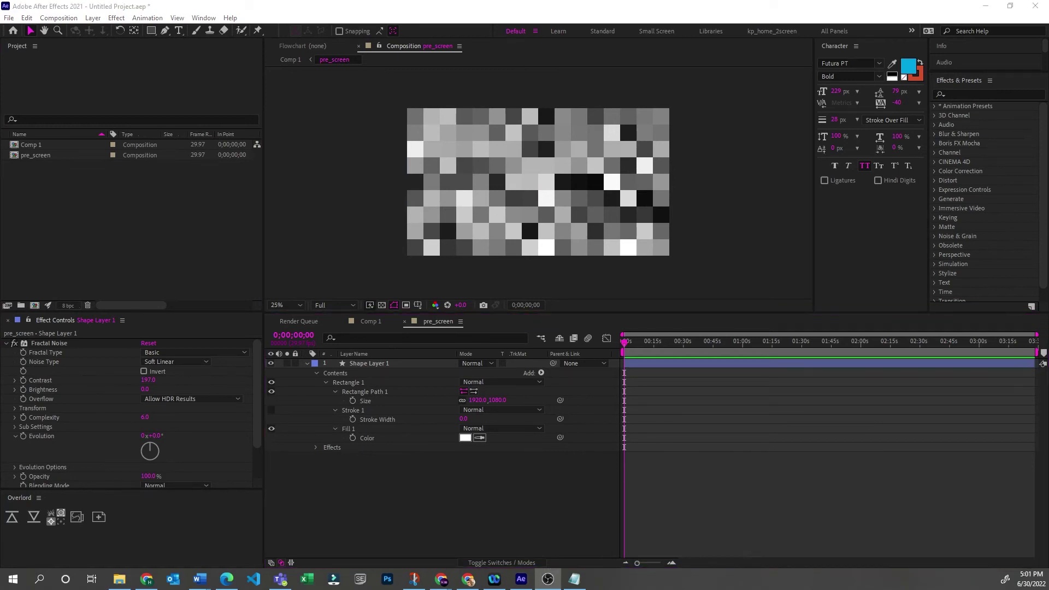
pyautogui.hotkey('alt', 'Tab')
pyautogui.moveTo(304, 589); pyautogui.dragTo(166, 248)
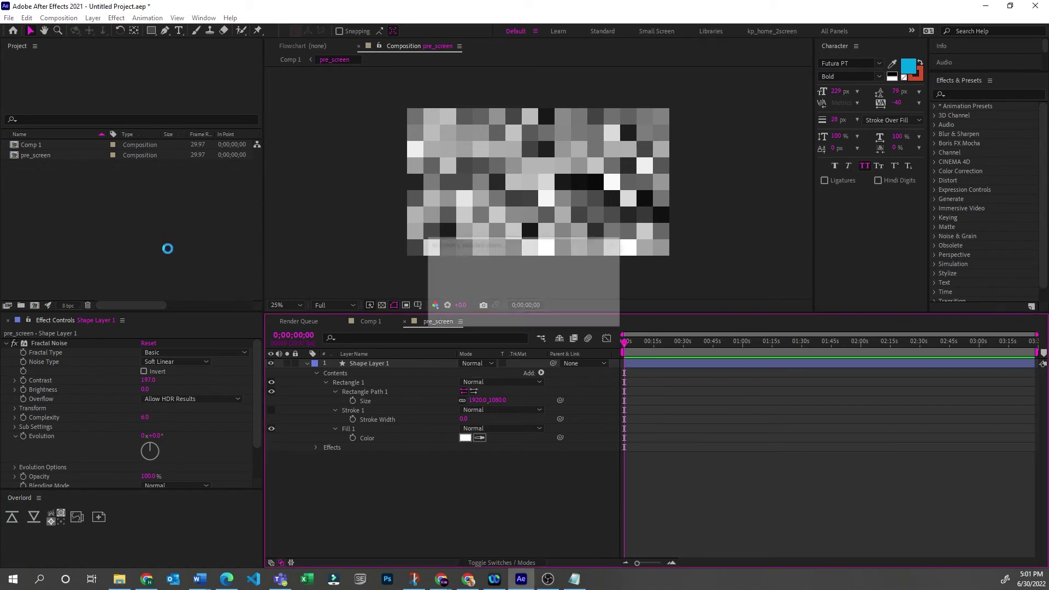
pyautogui.click(153, 257)
# - Add AdobeStock_295084965.jpeg above Shape Layer 1 in pre_screen, fit it to the composition height, and show its Scale property
pyautogui.click(57, 175)
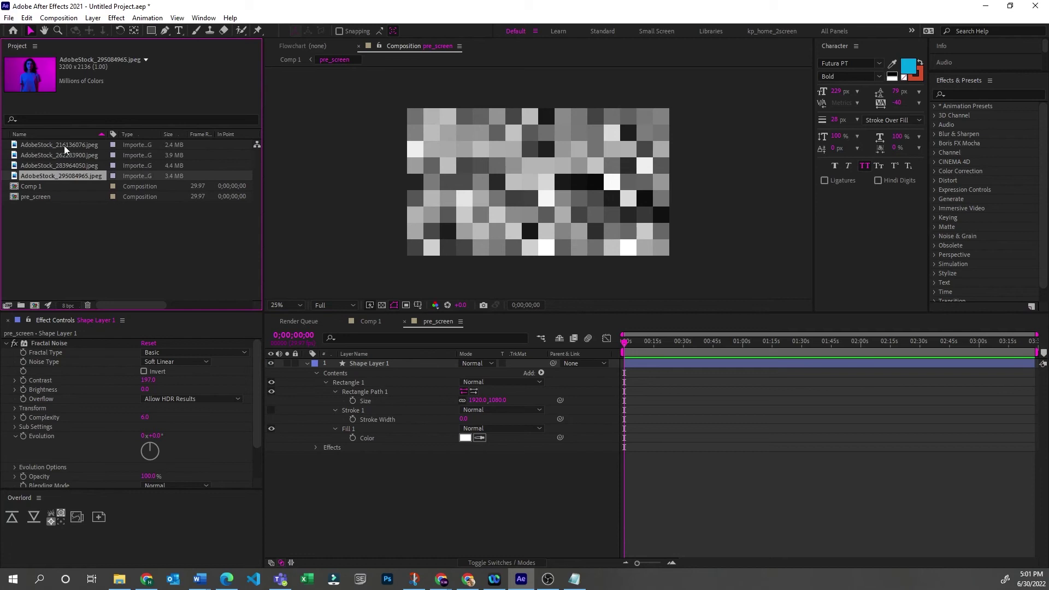
pyautogui.hotkey('ctrl', '/')
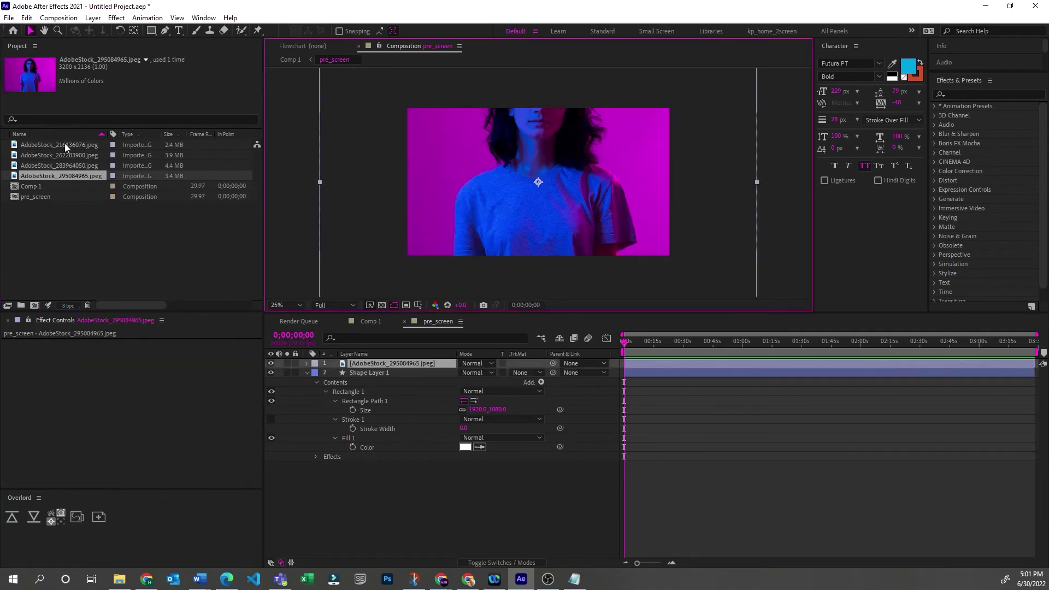
pyautogui.hotkey('ctrl', 'alt', 'shift', 'h')
pyautogui.press('s')
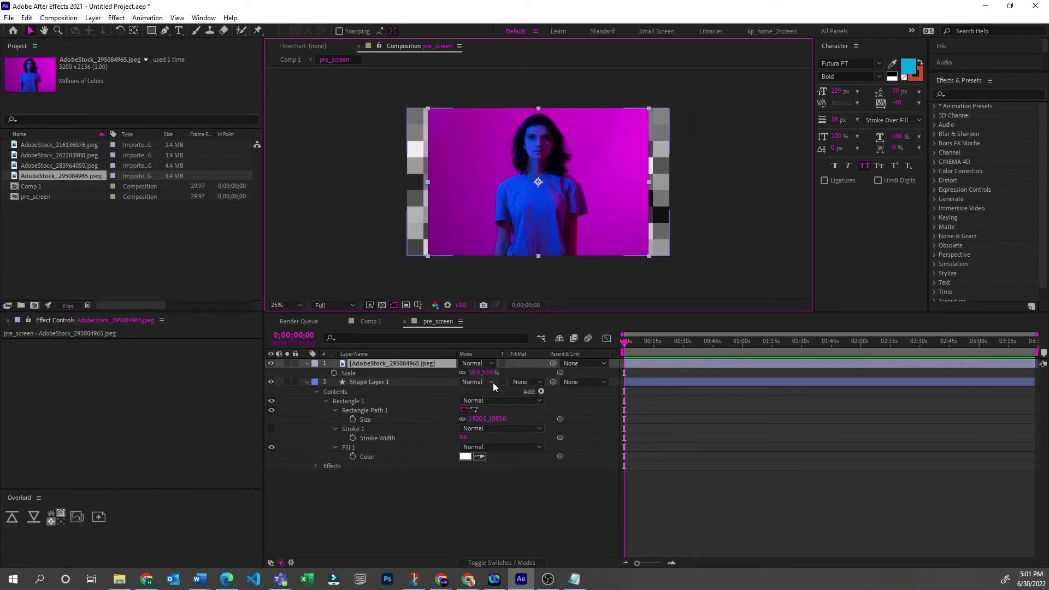
# - Fit the portrait photo to the composition width at 60% scale and shift it slightly downward in the frame
pyautogui.moveTo(476, 374); pyautogui.dragTo(488, 374)
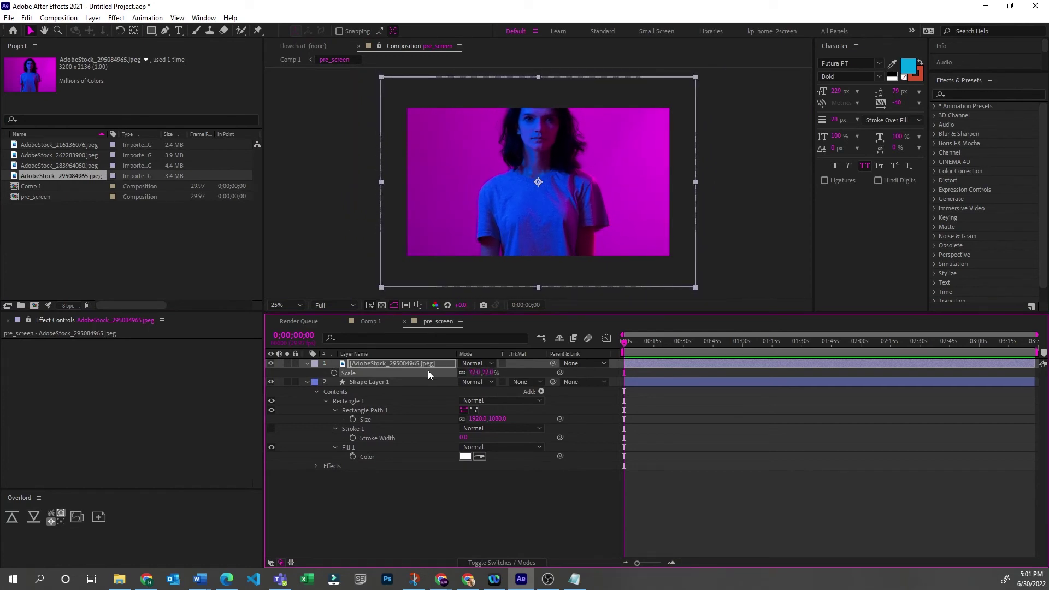
pyautogui.hotkey('ctrl', 'z')
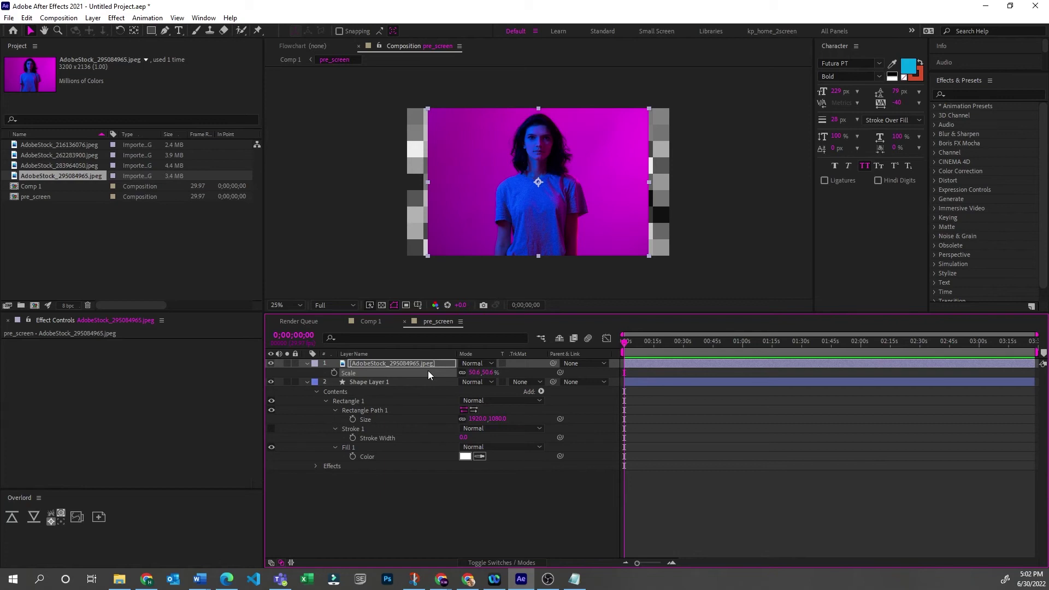
pyautogui.hotkey('ctrl', 'alt', 'shift', 'h')
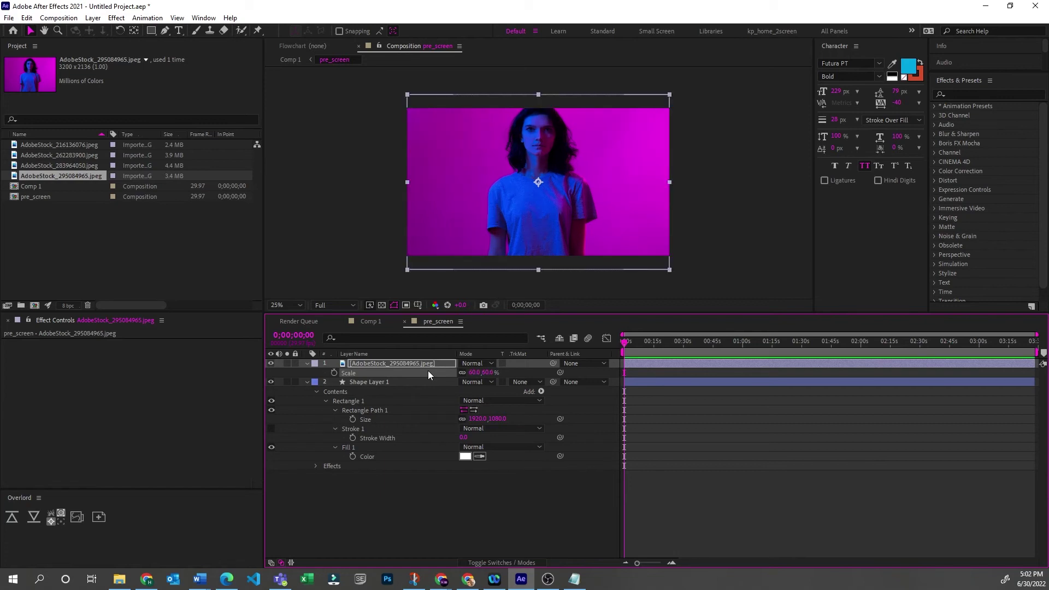
pyautogui.hotkey('ctrl', 'z')
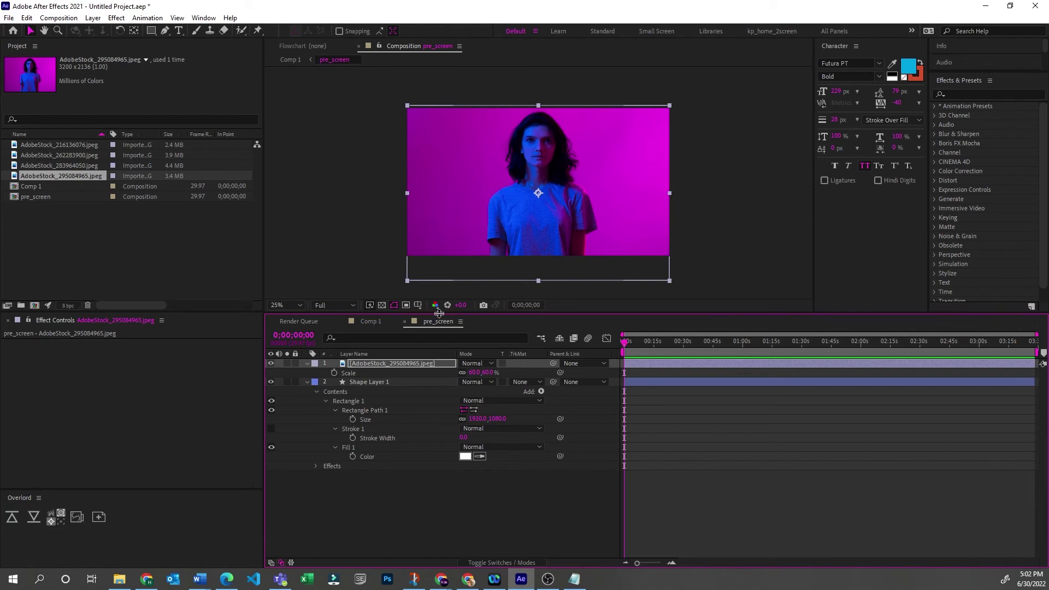
# - Return to Comp 1 and view the portrait photo inside the warped pre_screen layer
pyautogui.click(366, 322)
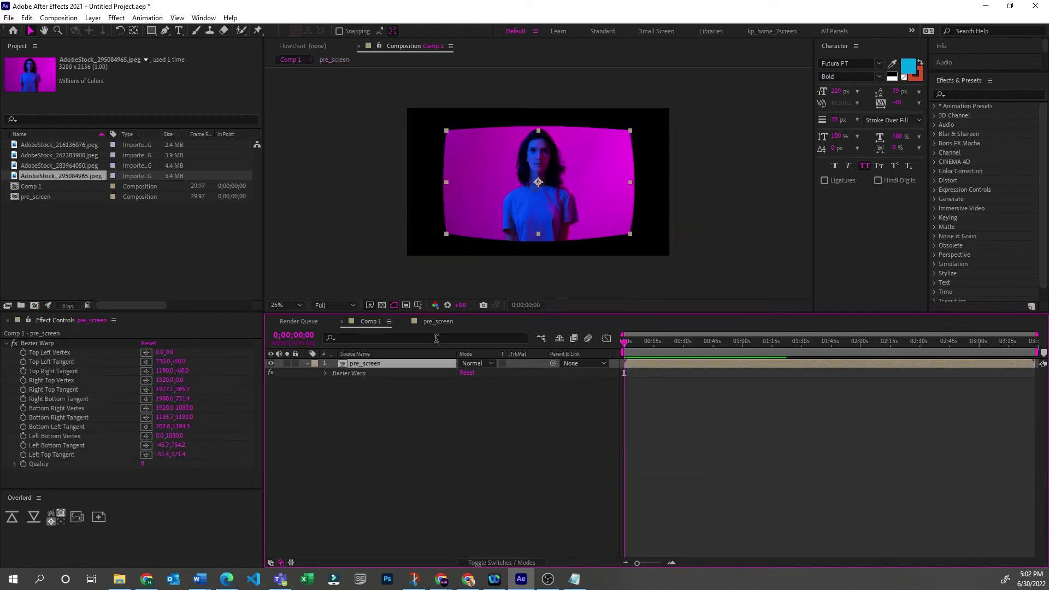
pyautogui.click(632, 444)
pyautogui.click(376, 362)
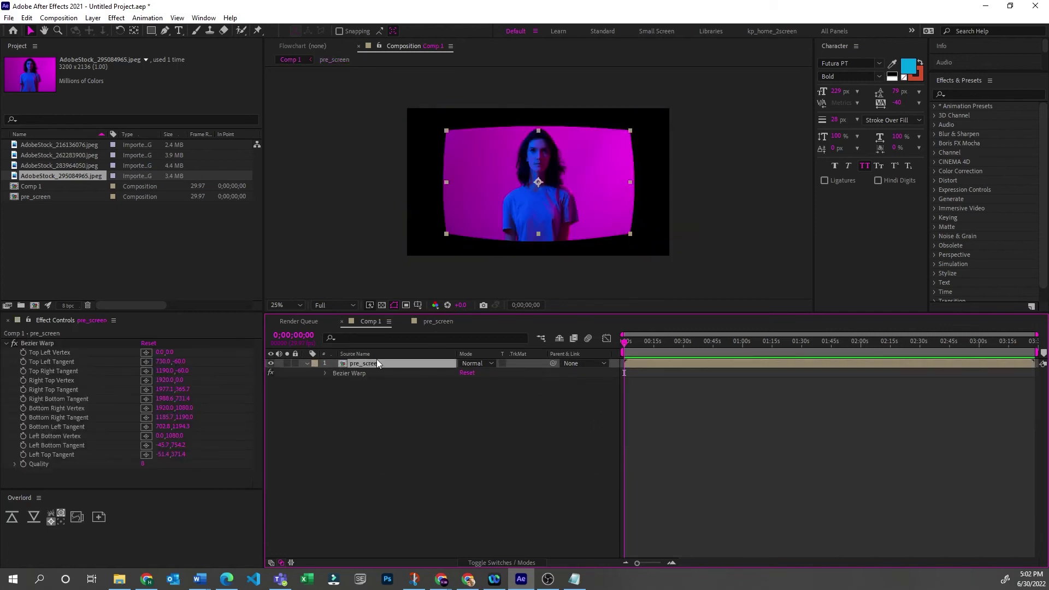
pyautogui.click(389, 400)
pyautogui.click(366, 364)
pyautogui.click(383, 395)
# - Duplicate the pre_screen layer in Comp 1 and select the lower copy
pyautogui.click(385, 364)
pyautogui.hotkey('ctrl', 'd')
pyautogui.click(362, 373)
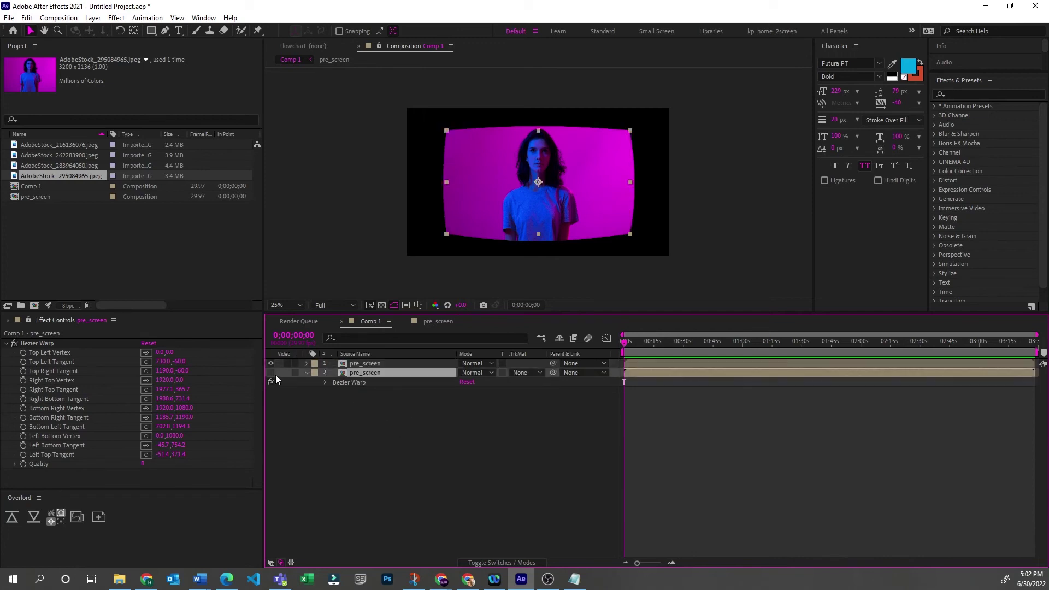
# - Hide the lower pre_screen copy and remove Bezier Warp from the upper pre_screen layer
pyautogui.click(272, 372)
pyautogui.click(386, 363)
pyautogui.press('e')
pyautogui.click(366, 372)
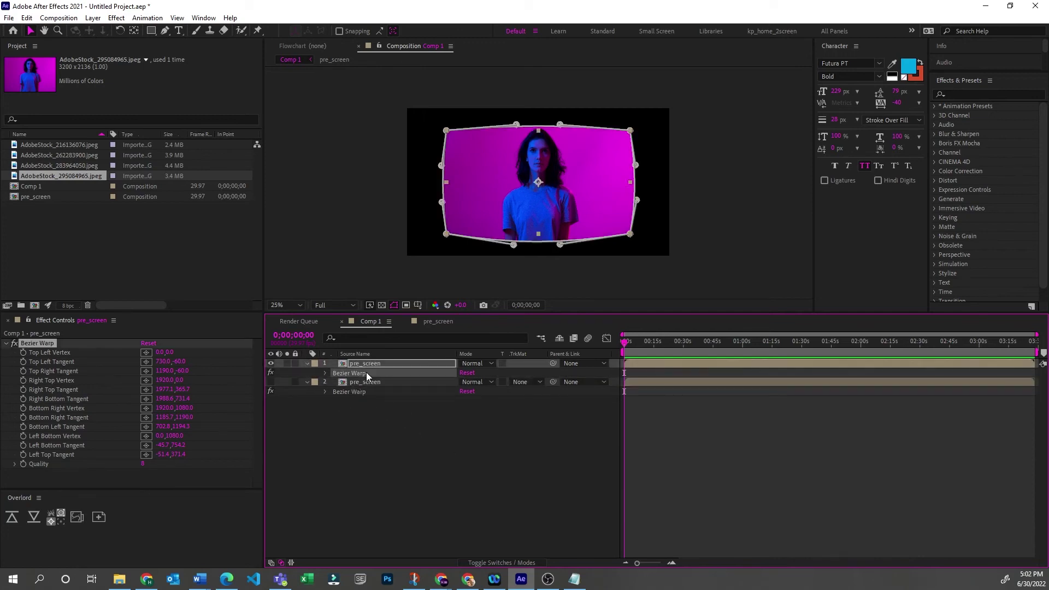
pyautogui.press('Delete')
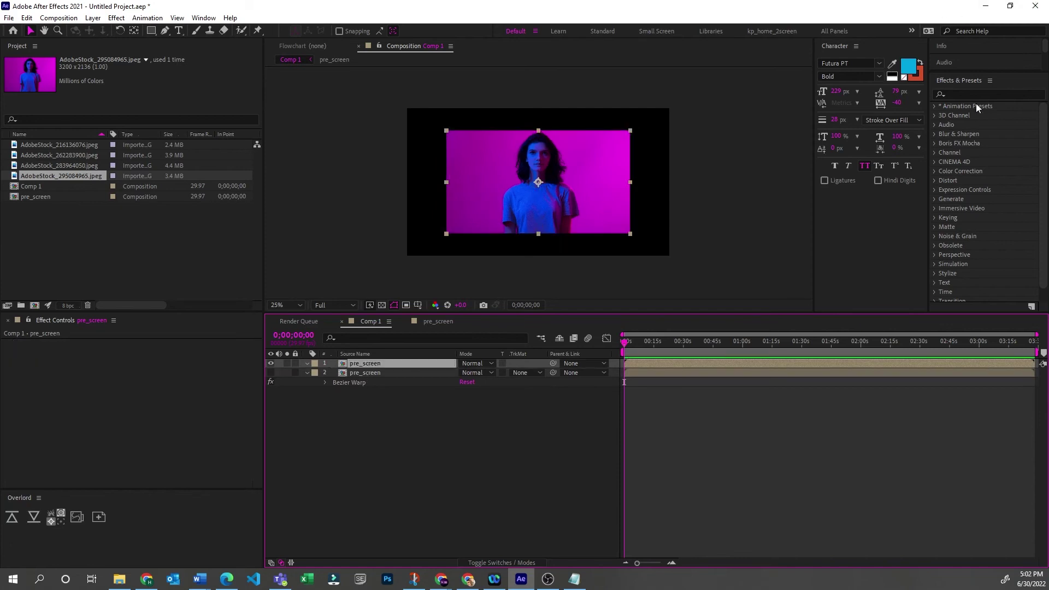
# - Find the Bulge distortion effect and apply it to the upper pre_screen layer
pyautogui.click(974, 94)
pyautogui.write('bu')
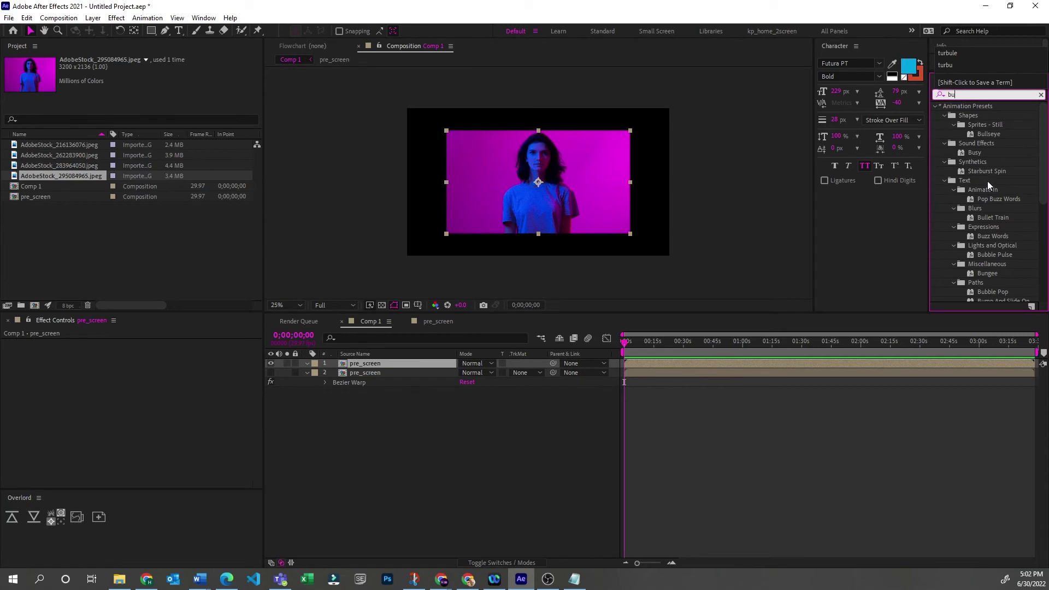
pyautogui.write('lge')
pyautogui.click(970, 132)
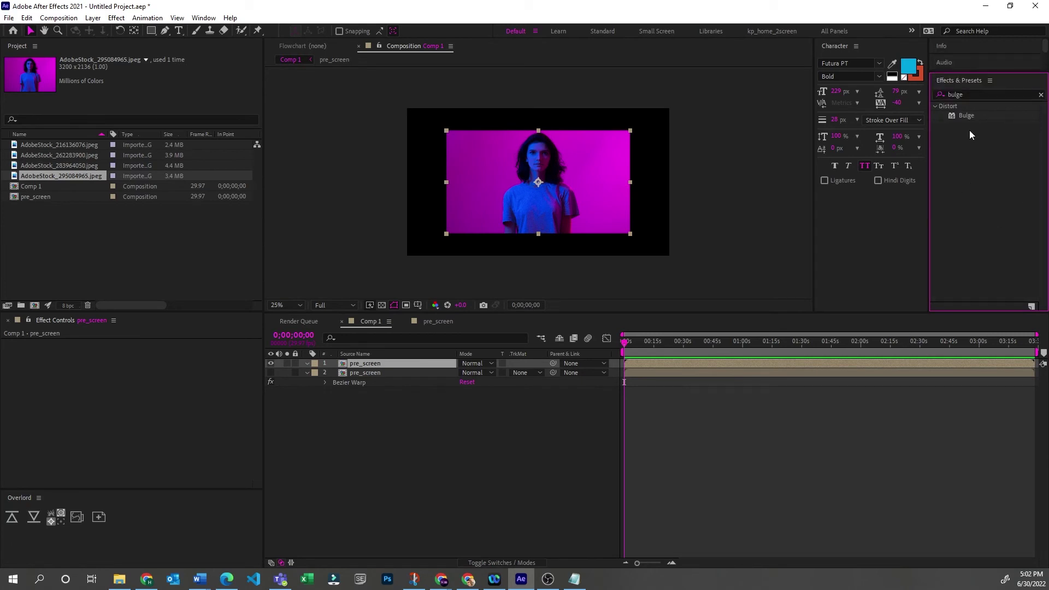
pyautogui.click(325, 386)
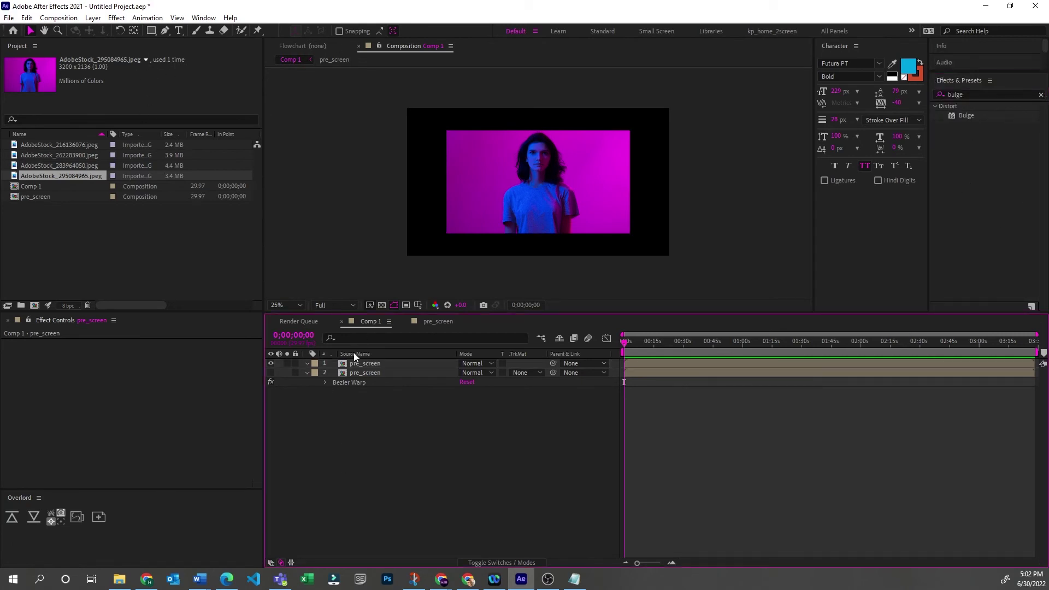
pyautogui.click(382, 363)
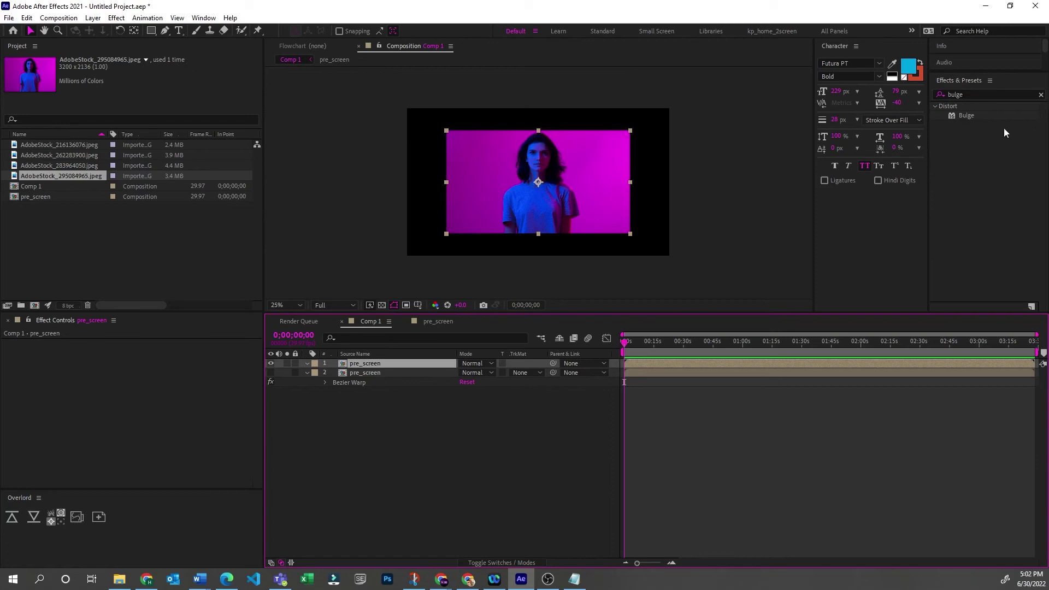
pyautogui.moveTo(968, 119); pyautogui.dragTo(429, 363)
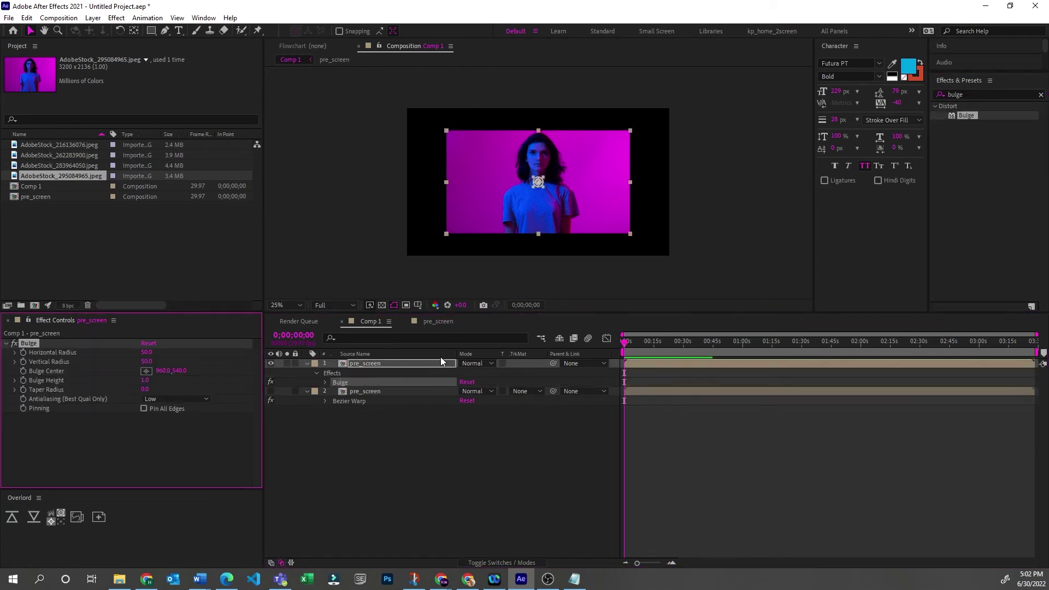
# - Set Bulge's horizontal radius to about 866 and its vertical radius to about 457
pyautogui.moveTo(147, 353); pyautogui.dragTo(261, 353)
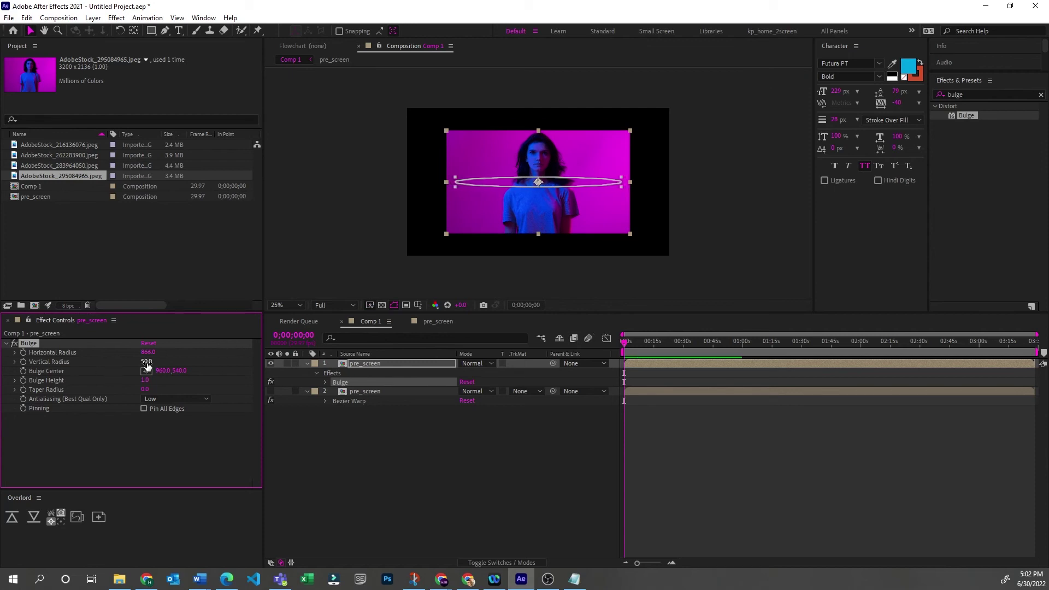
pyautogui.moveTo(147, 362); pyautogui.dragTo(204, 376)
pyautogui.click(359, 464)
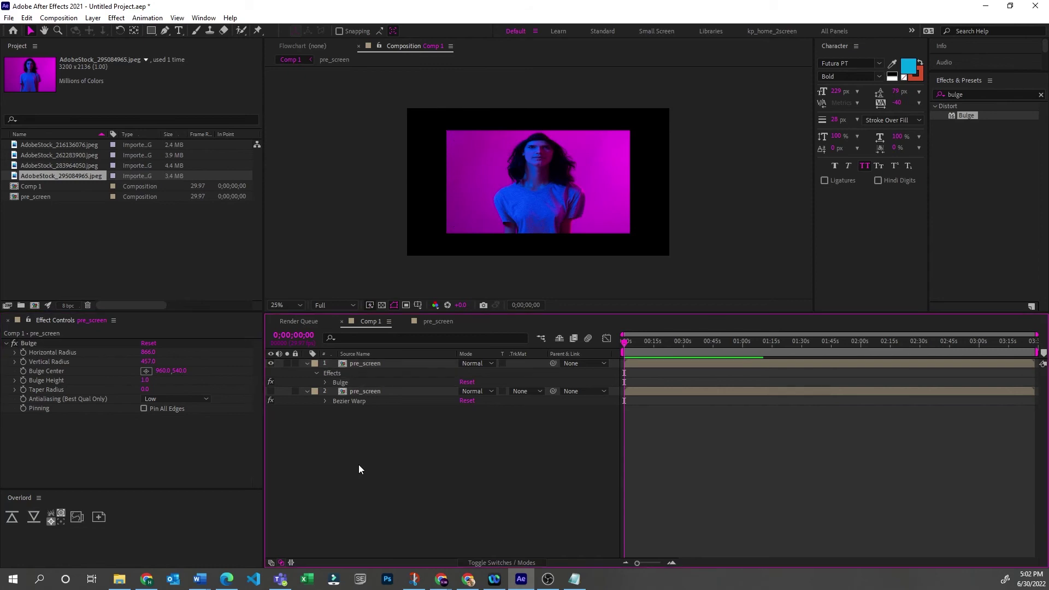
pyautogui.click(142, 408)
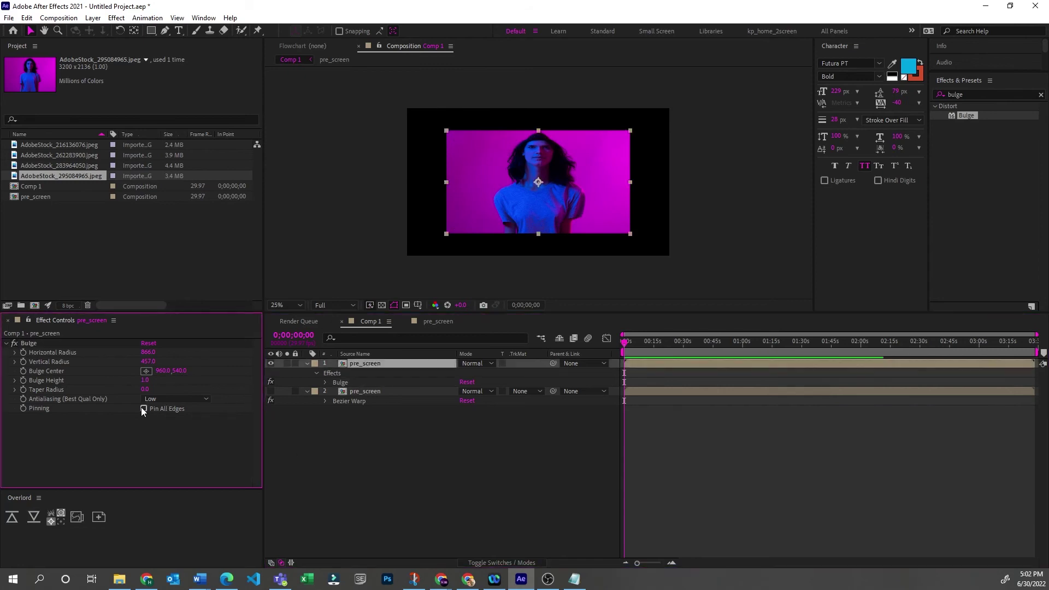
pyautogui.click(295, 437)
# - Try shifting the Bulge Center horizontally to 915 and vertically past 1030, undoing each shift
pyautogui.moveTo(162, 375); pyautogui.dragTo(183, 417)
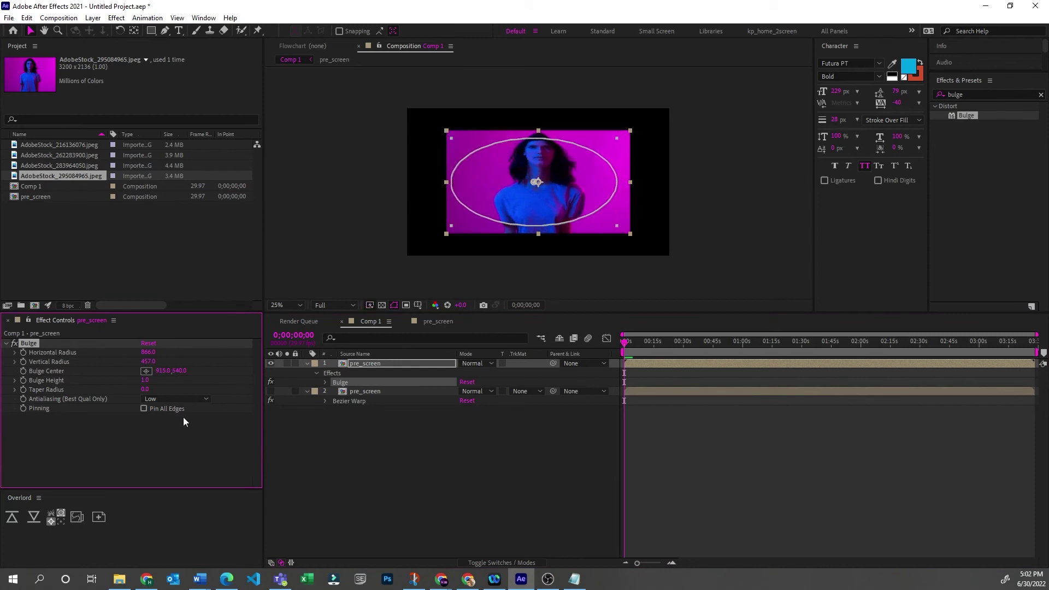
pyautogui.hotkey('ctrl', 'z')
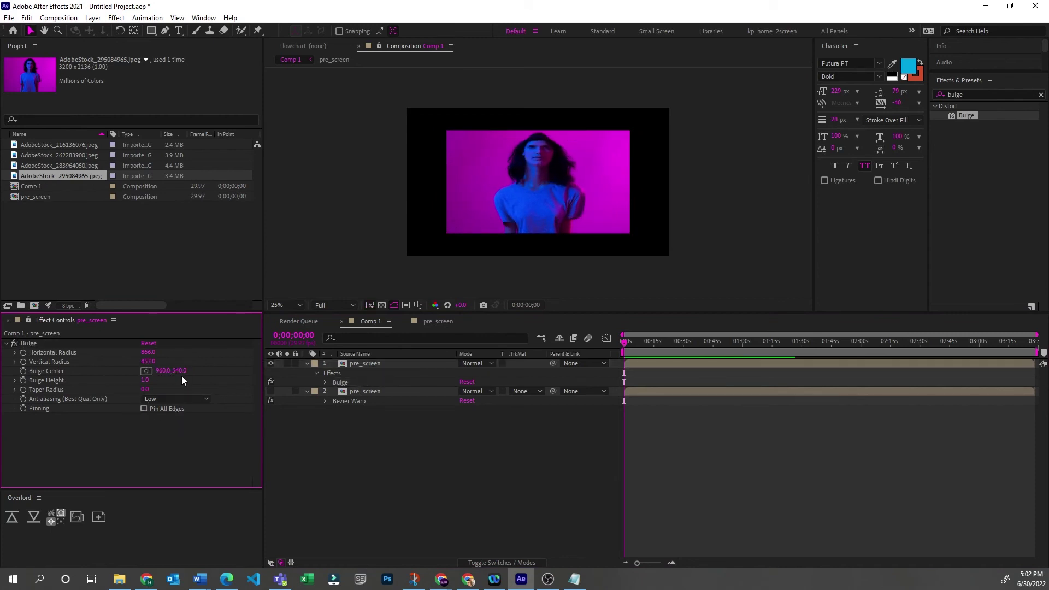
pyautogui.moveTo(180, 372)
pyautogui.mouseDown()
pyautogui.moveTo(199, 374)
pyautogui.moveTo(188, 372)
pyautogui.mouseUp()
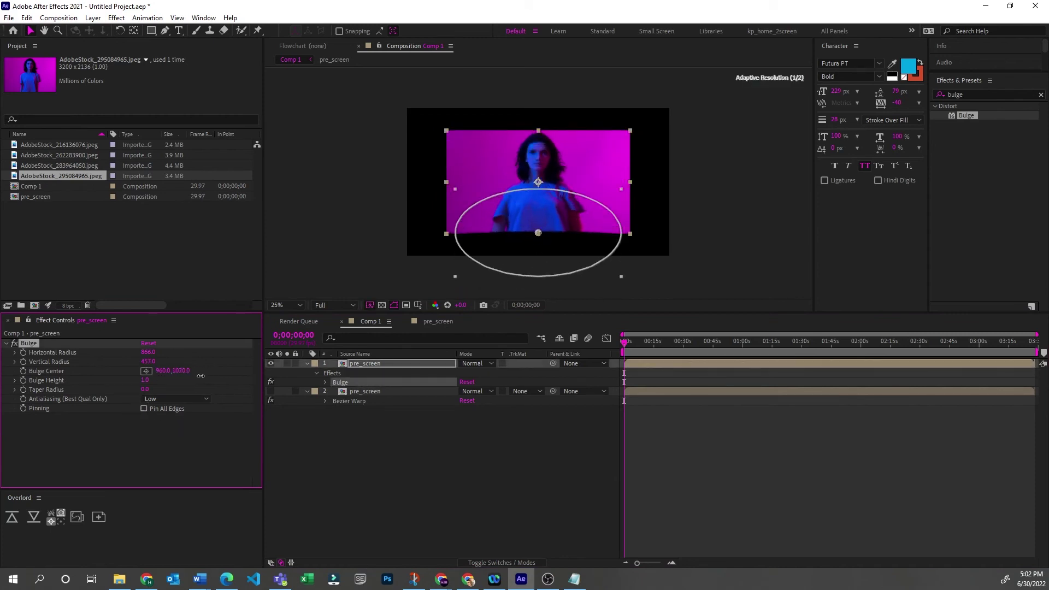
pyautogui.moveTo(201, 376); pyautogui.dragTo(258, 344)
pyautogui.hotkey('ctrl', 'z')
# - Enlarge Bulge's radii to about 1075 horizontally and 857 vertically, and try a horizontal radius of about 3230 before undoing it
pyautogui.moveTo(145, 362); pyautogui.dragTo(375, 376)
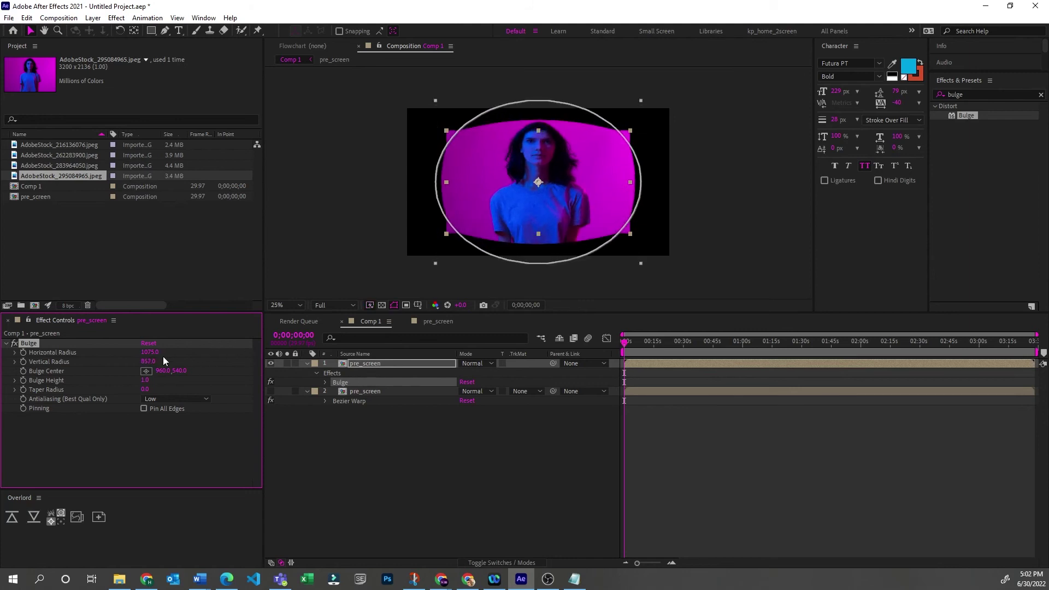
pyautogui.moveTo(149, 352); pyautogui.dragTo(190, 347)
pyautogui.moveTo(311, 354); pyautogui.dragTo(284, 400)
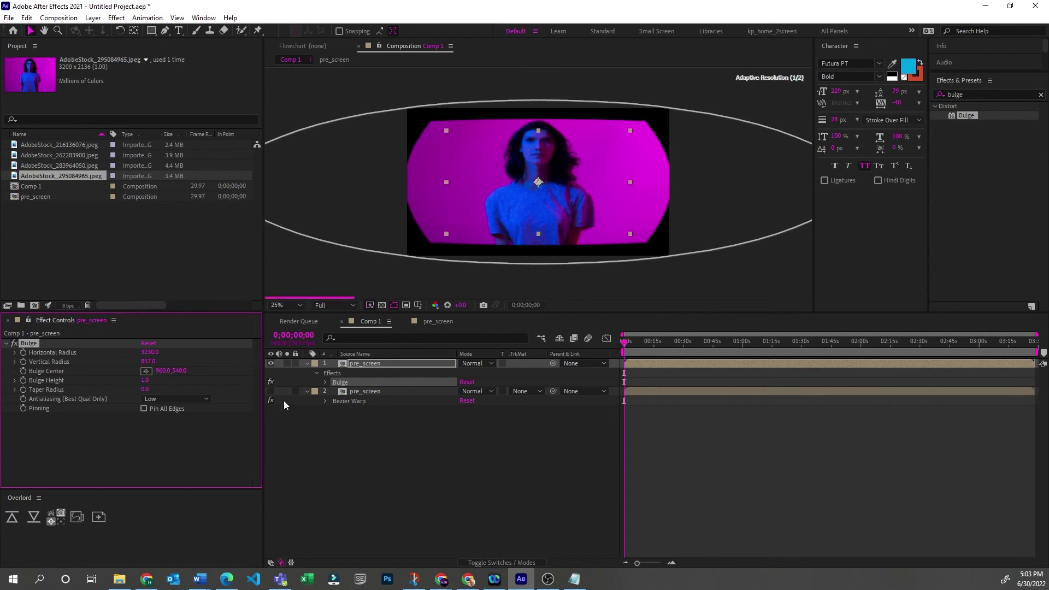
pyautogui.hotkey('ctrl', 'z')
# - Add an adjustment layer above the pre_screen layers and move the Bulge effect onto it from the upper pre_screen layer
pyautogui.click(412, 402)
pyautogui.hotkey('ctrl', 'alt', 'y')
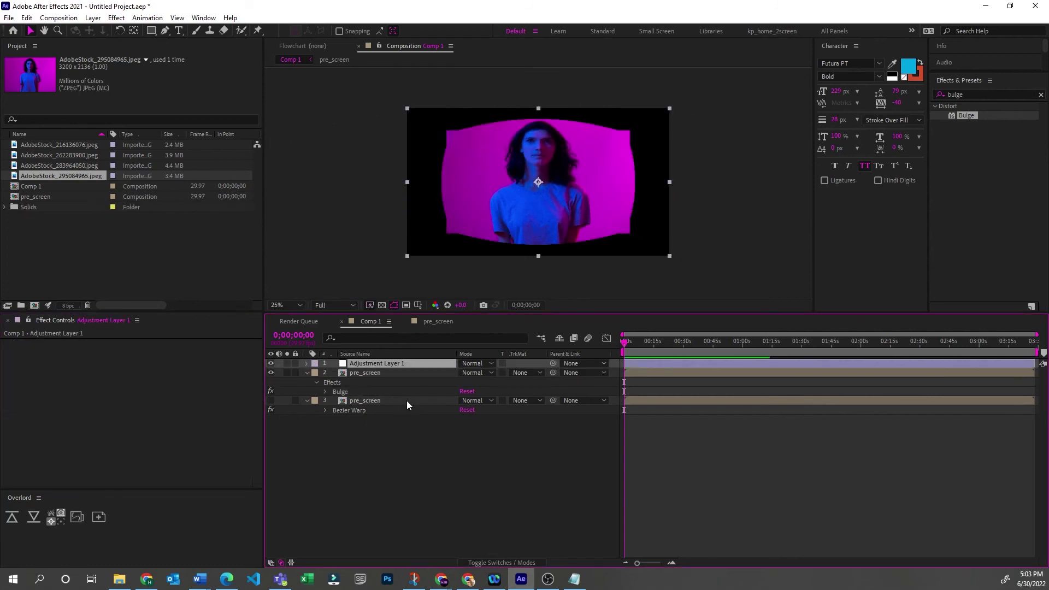
pyautogui.click(355, 389)
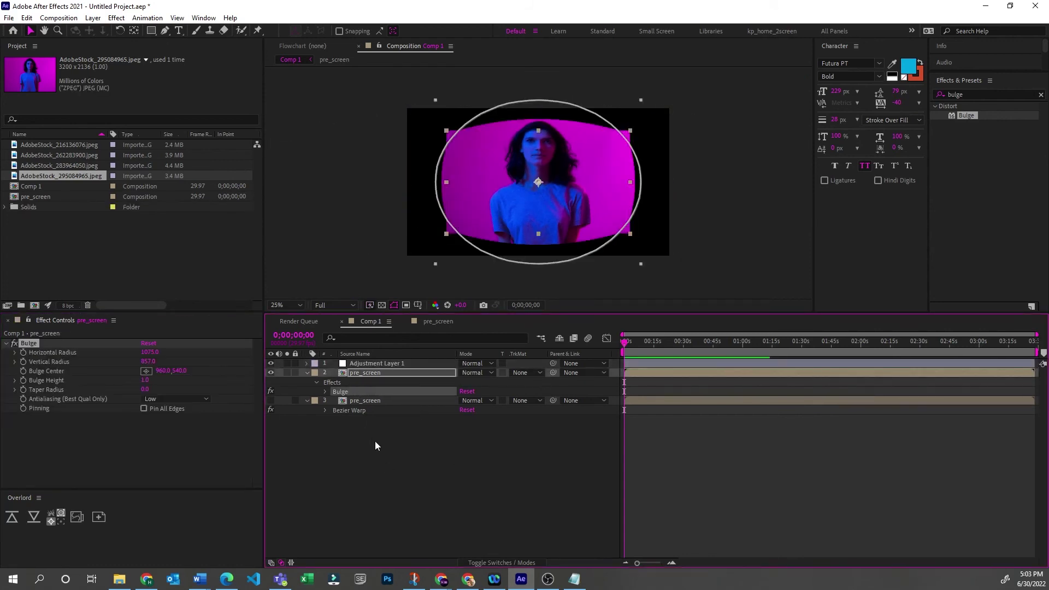
pyautogui.doubleClick(382, 365)
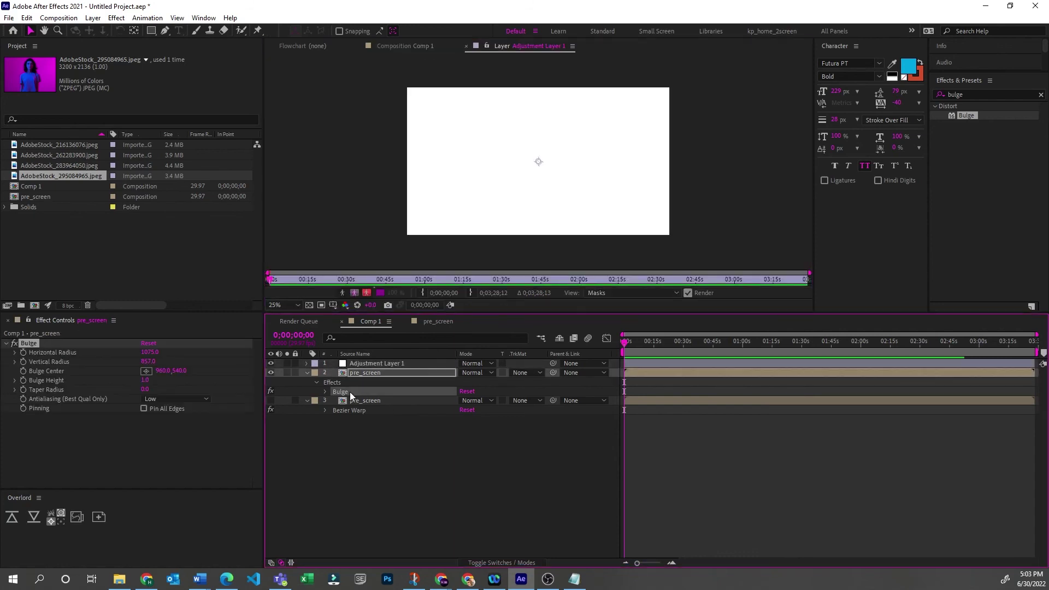
pyautogui.press('Delete')
pyautogui.click(418, 45)
pyautogui.click(406, 394)
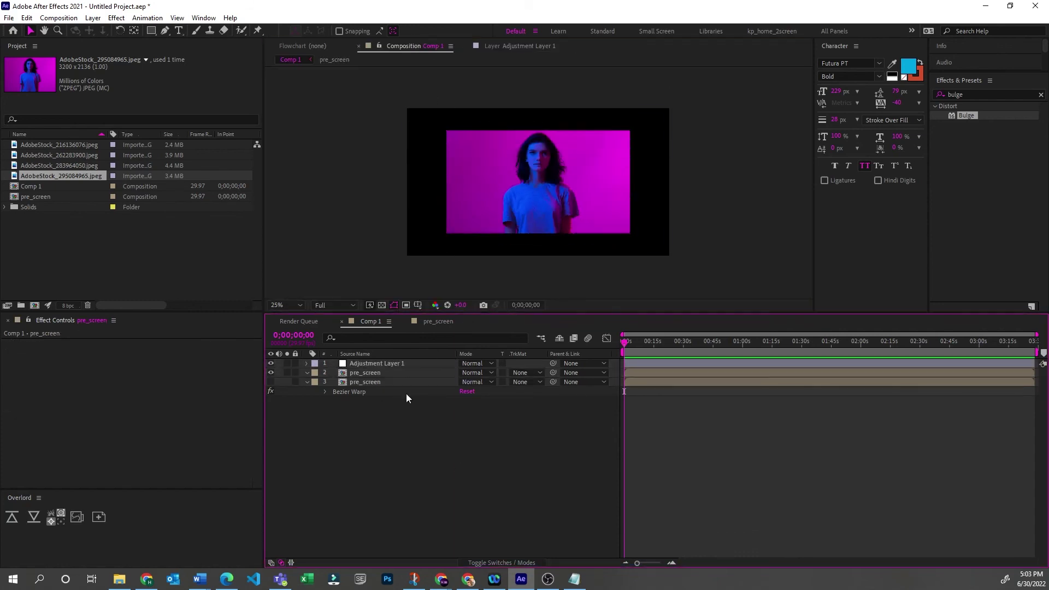
pyautogui.click(395, 364)
pyautogui.hotkey('ctrl', 'v')
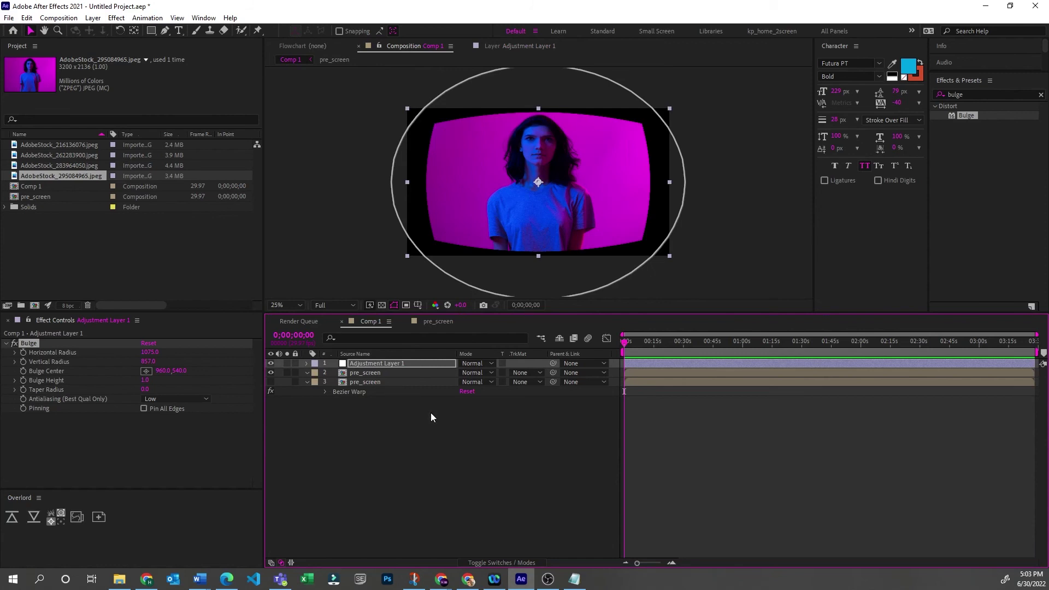
pyautogui.click(429, 418)
pyautogui.click(365, 357)
pyautogui.press('e')
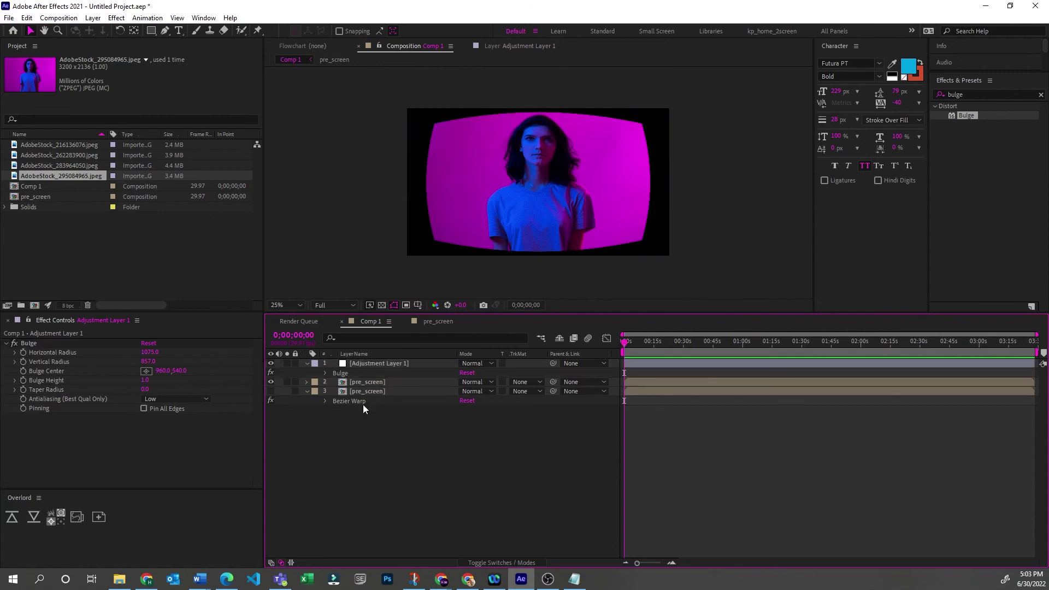
# - Scale the upper pre_screen layer to 62%
pyautogui.click(372, 365)
pyautogui.click(373, 382)
pyautogui.press('s')
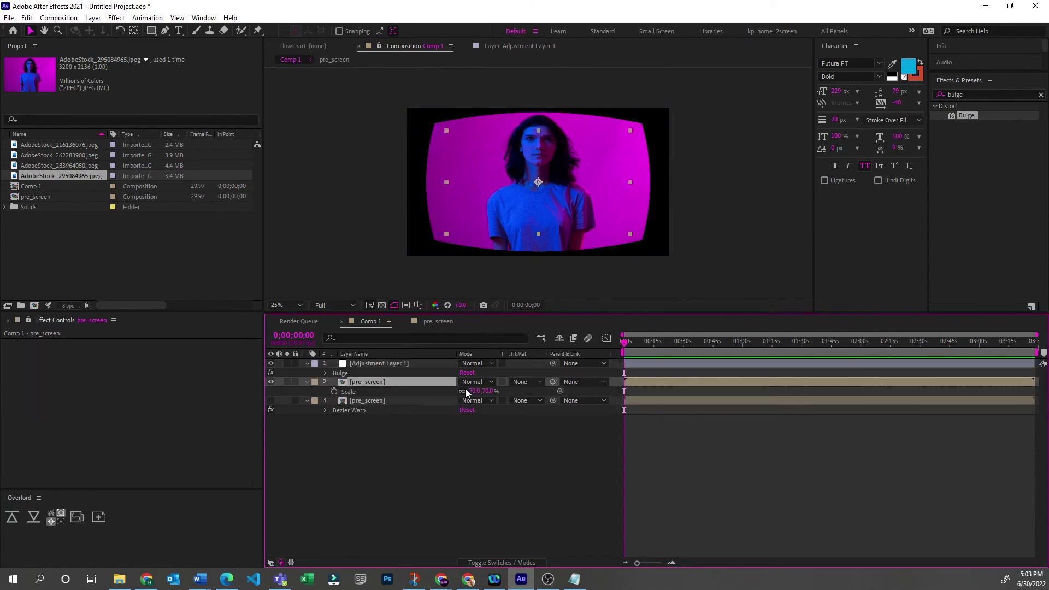
pyautogui.click(474, 391)
pyautogui.write('37')
pyautogui.press('Return')
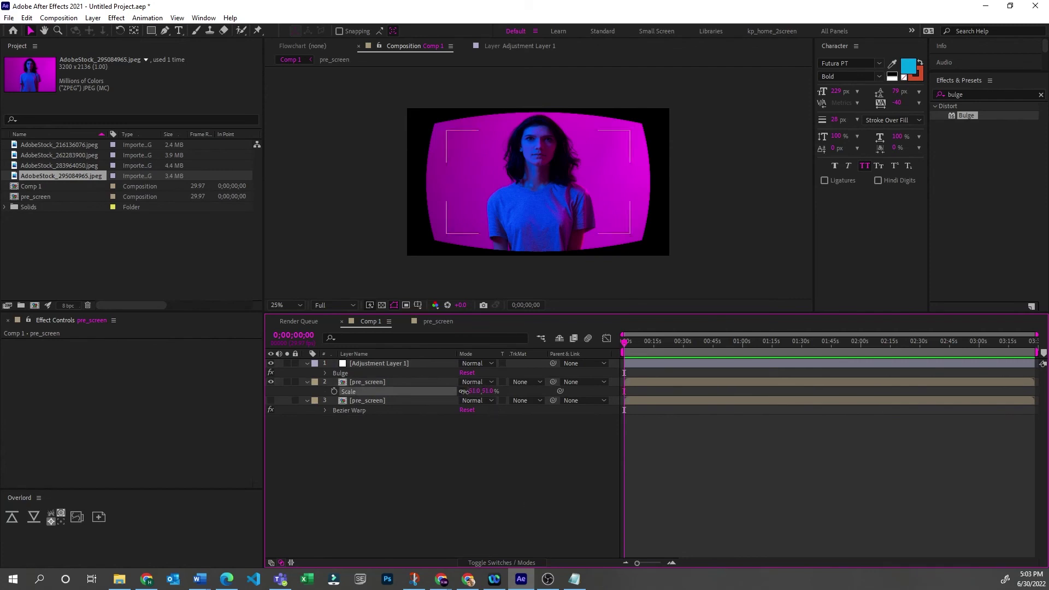
pyautogui.moveTo(469, 392); pyautogui.dragTo(431, 513)
# - Set the adjustment layer's Bulge Height to 0.7 and test different Taper Radius values, returning the taper to 0
pyautogui.click(356, 373)
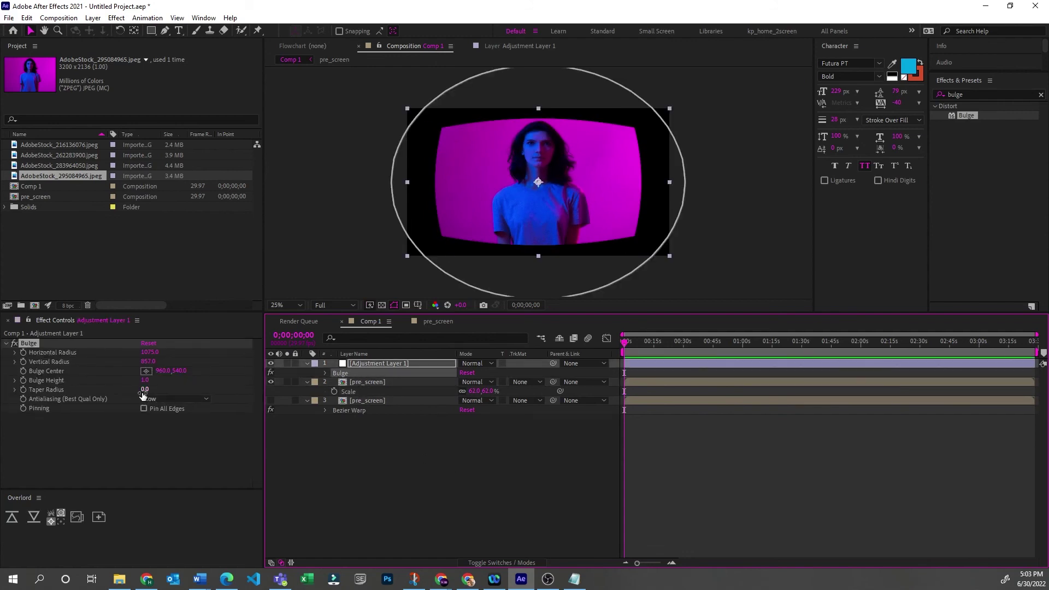
pyautogui.moveTo(144, 382)
pyautogui.mouseDown()
pyautogui.moveTo(34, 390)
pyautogui.moveTo(139, 389)
pyautogui.mouseUp()
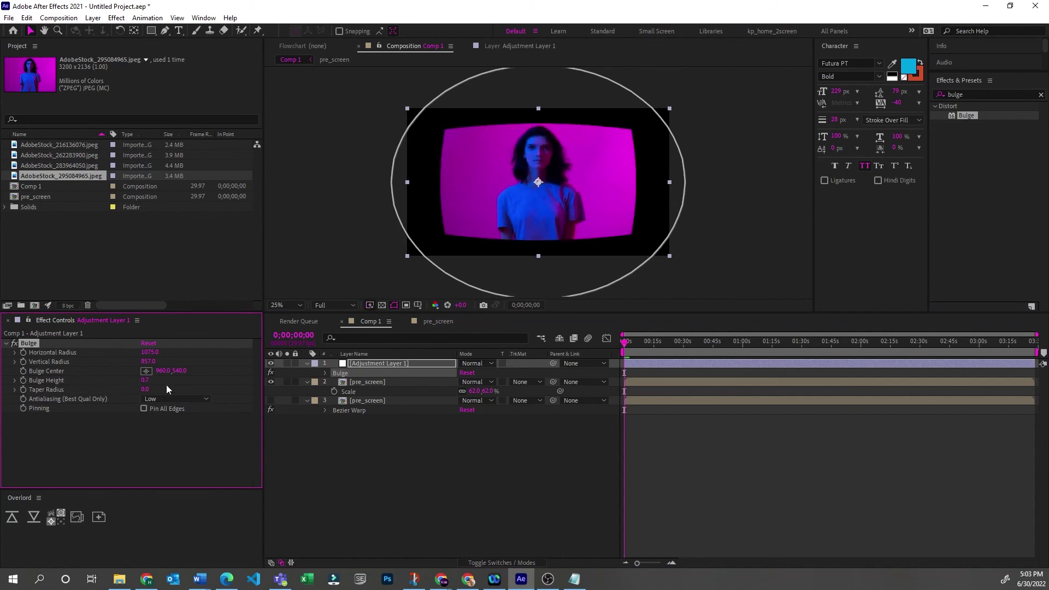
pyautogui.moveTo(145, 389); pyautogui.dragTo(520, 392)
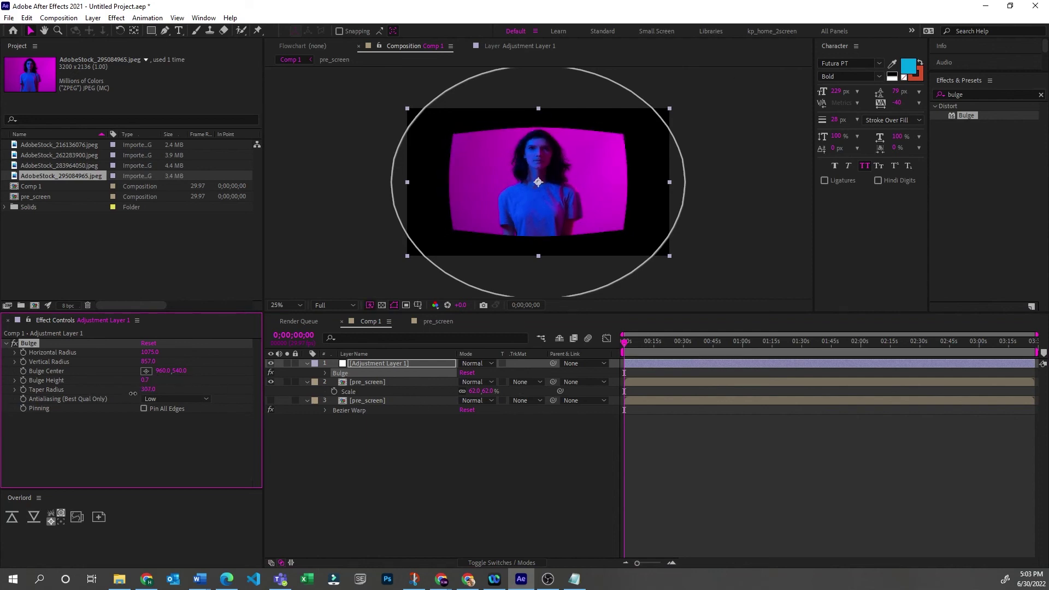
pyautogui.moveTo(162, 393); pyautogui.dragTo(141, 392)
pyautogui.click(284, 448)
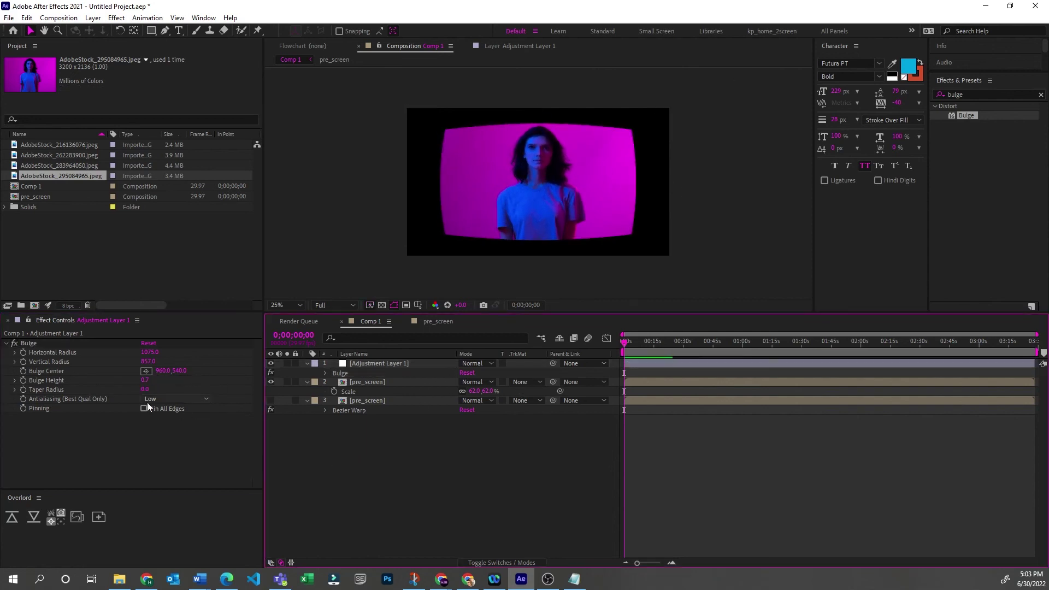
# - Try a larger Taper Radius on the Bulge effect and undo it
pyautogui.click(156, 399)
pyautogui.click(145, 390)
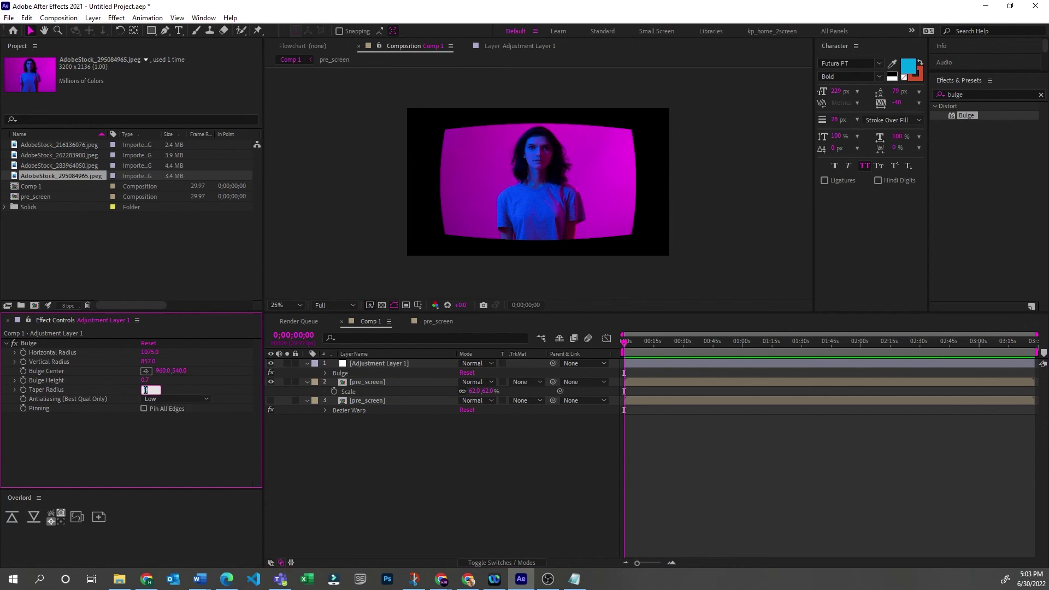
pyautogui.write('520')
pyautogui.press('Return')
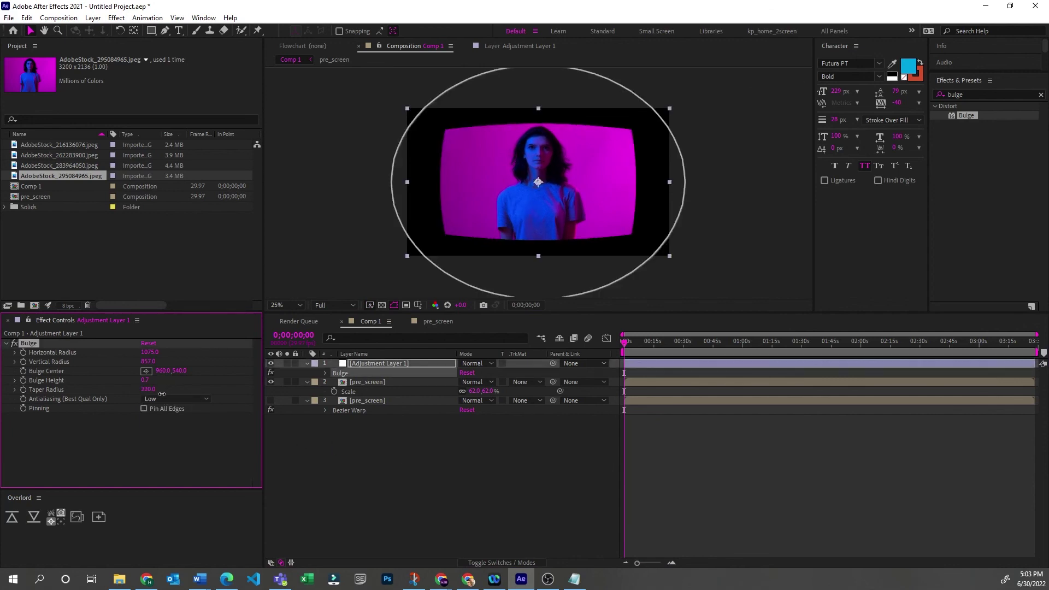
pyautogui.moveTo(177, 392)
pyautogui.mouseDown()
pyautogui.moveTo(150, 395)
pyautogui.moveTo(137, 362)
pyautogui.moveTo(173, 376)
pyautogui.mouseUp()
pyautogui.click(185, 424)
pyautogui.click(418, 480)
pyautogui.hotkey('ctrl', 'z')
# - Enable Pin All Edges for the Bulge effect and shift its center horizontally to about 686
pyautogui.click(178, 401)
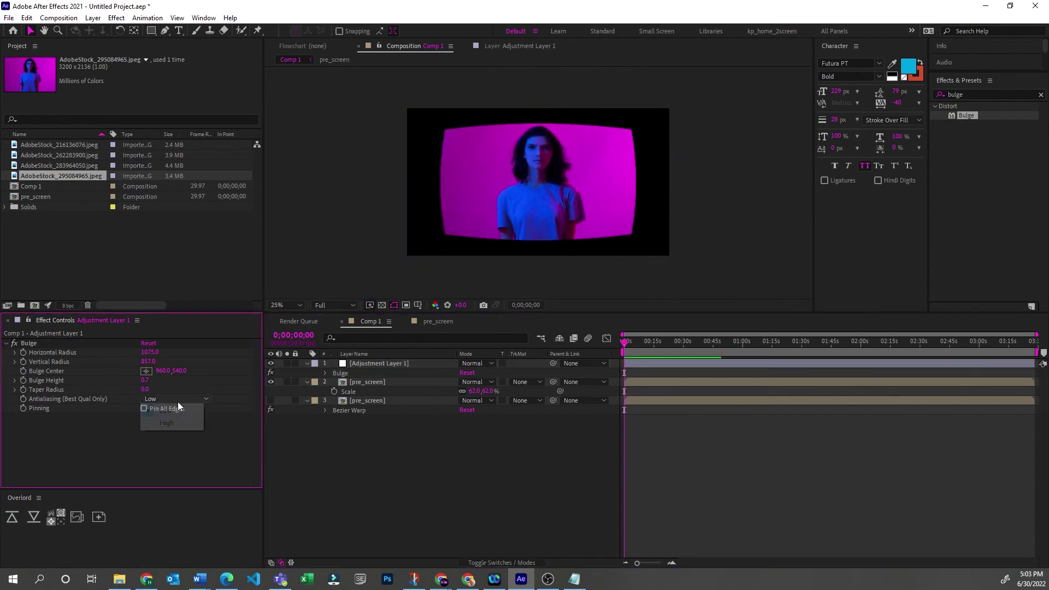
pyautogui.click(456, 487)
pyautogui.click(173, 409)
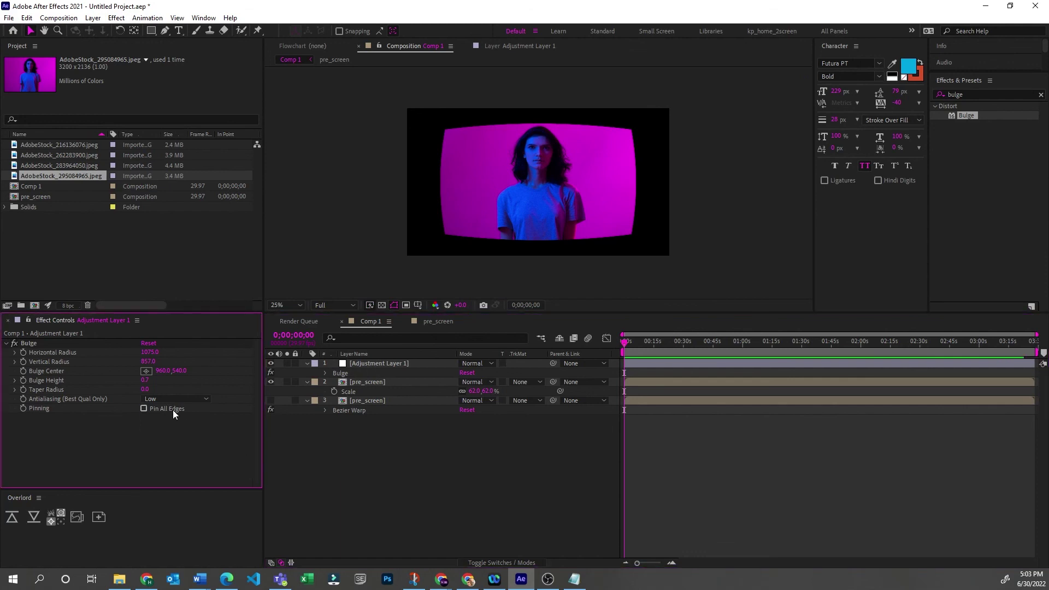
pyautogui.click(154, 409)
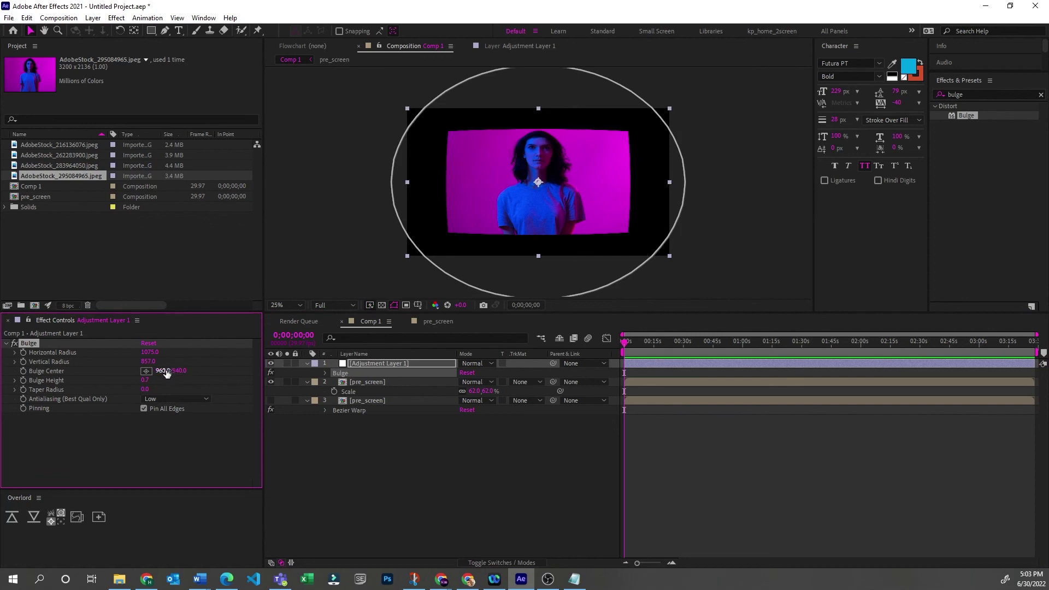
pyautogui.moveTo(162, 371); pyautogui.dragTo(19, 385)
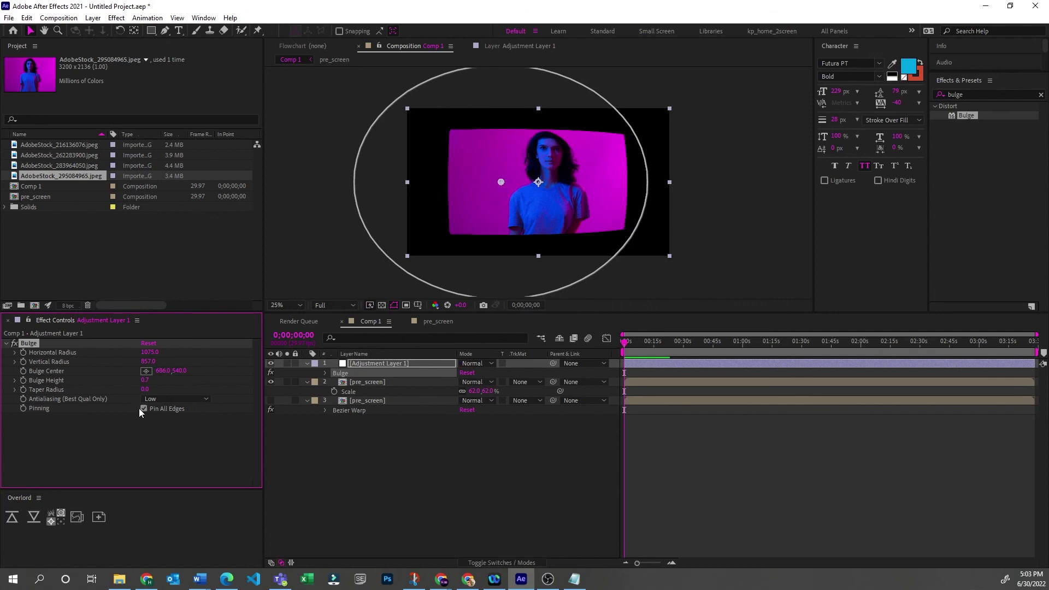
# - Remove the Bulge effect from Adjustment Layer 1
pyautogui.click(395, 418)
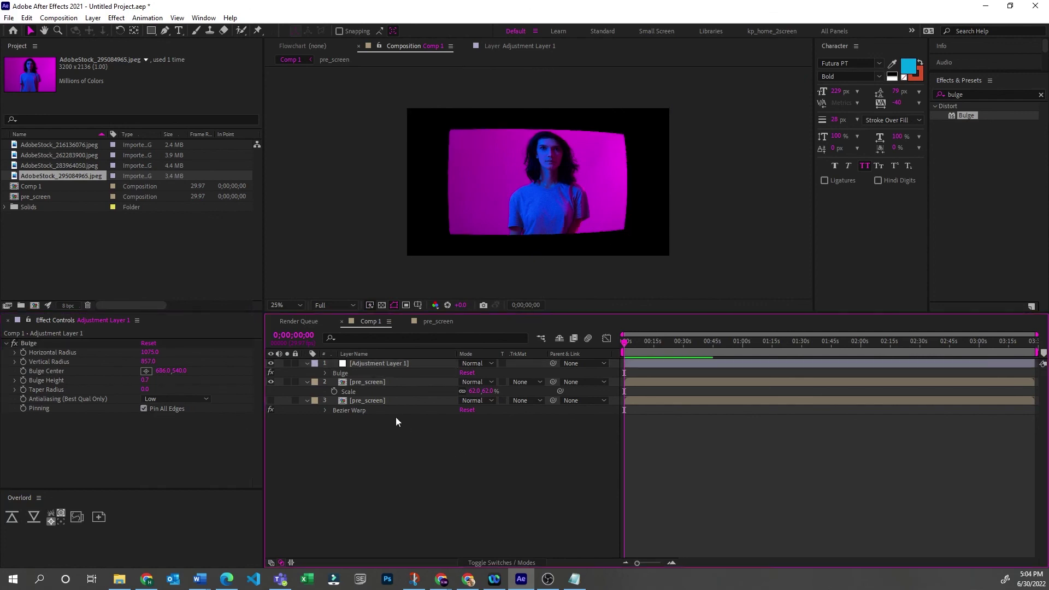
pyautogui.click(342, 373)
pyautogui.press('Delete')
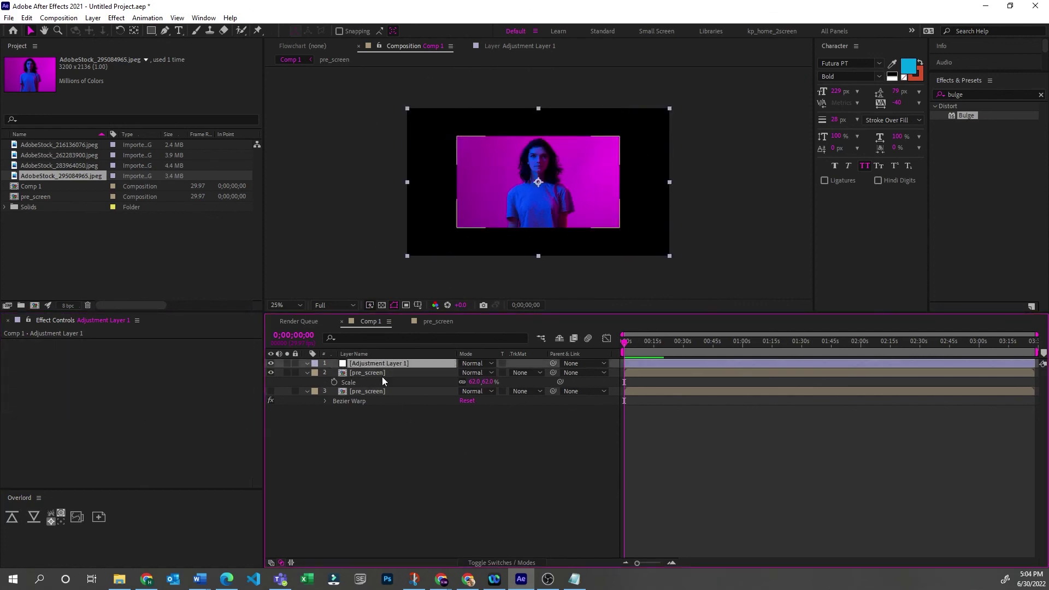
# - Paste the Bulge effect onto the upper pre_screen layer and hide Adjustment Layer 1
pyautogui.click(380, 373)
pyautogui.hotkey('ctrl', 'z')
pyautogui.click(271, 363)
pyautogui.click(450, 494)
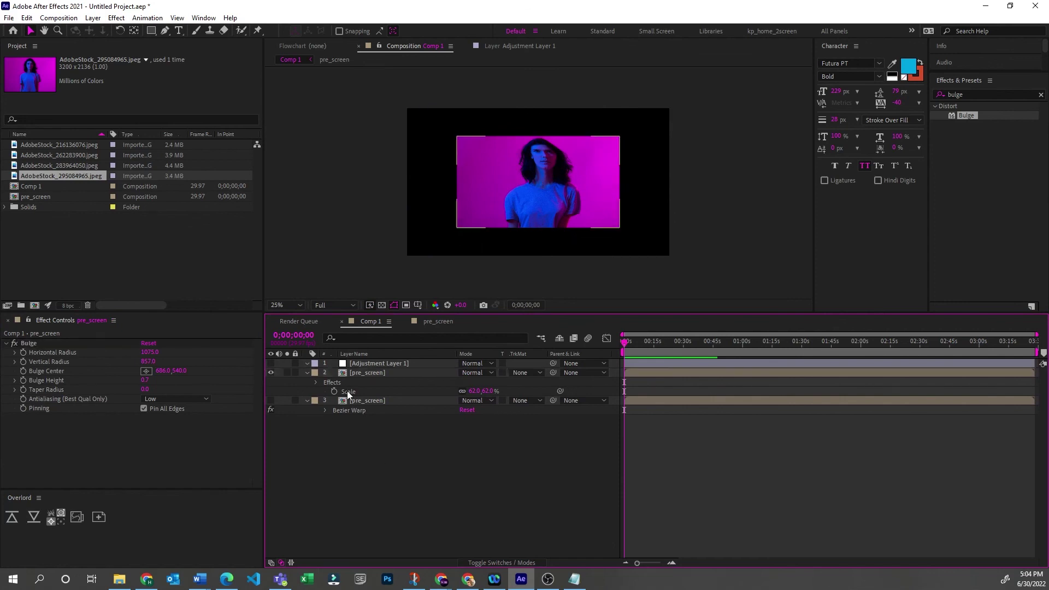
# - Set the upper pre_screen layer's Bulge Horizontal Radius to 1430 and Bulge Height to 0.8, and disable Pin All Edges
pyautogui.click(363, 375)
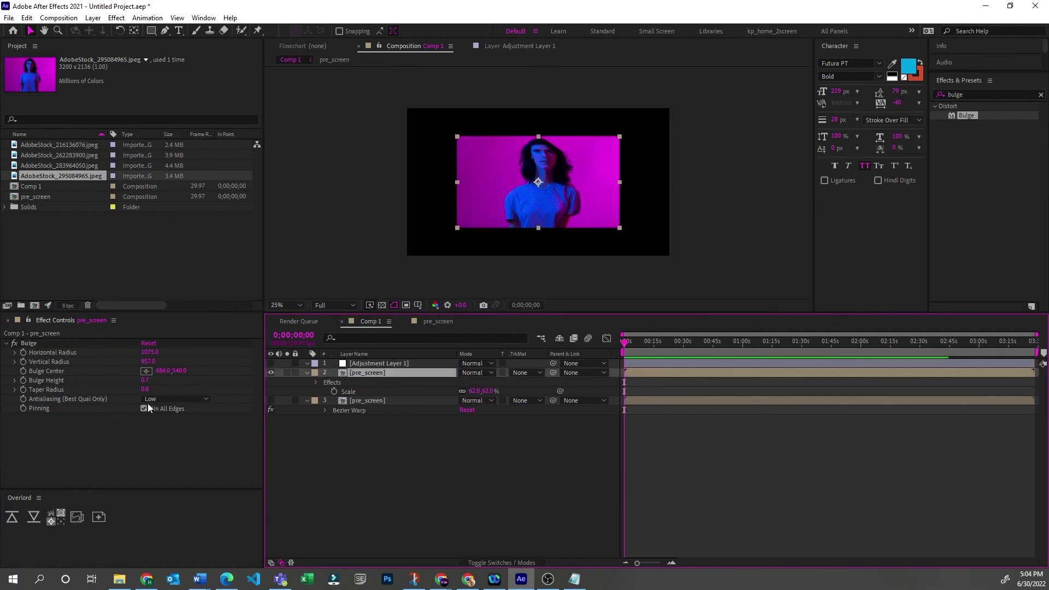
pyautogui.moveTo(147, 356); pyautogui.dragTo(174, 356)
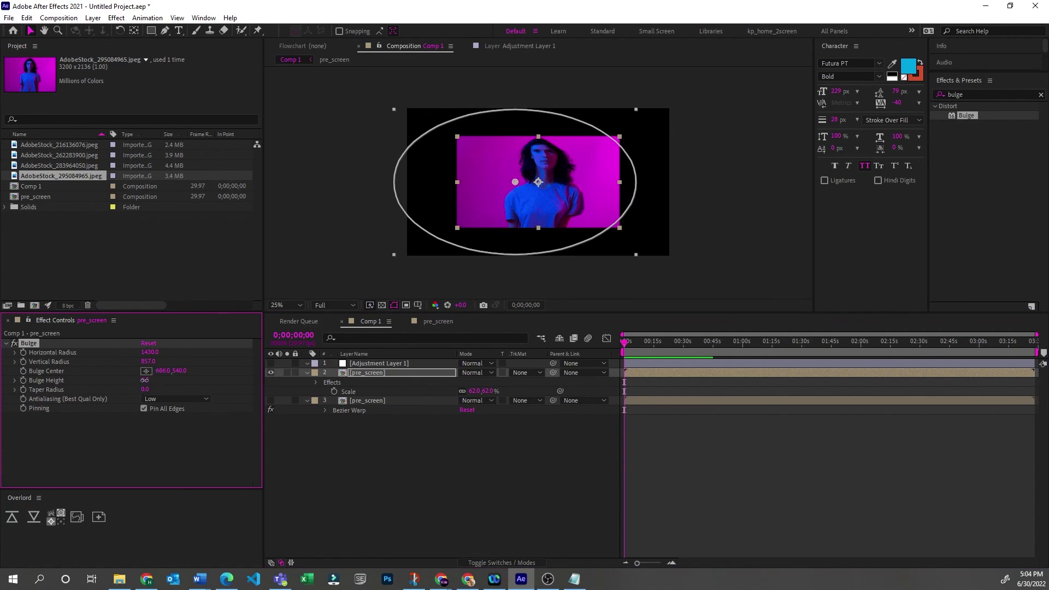
pyautogui.moveTo(144, 381)
pyautogui.mouseDown()
pyautogui.moveTo(159, 378)
pyautogui.moveTo(144, 380)
pyautogui.mouseUp()
pyautogui.click(143, 409)
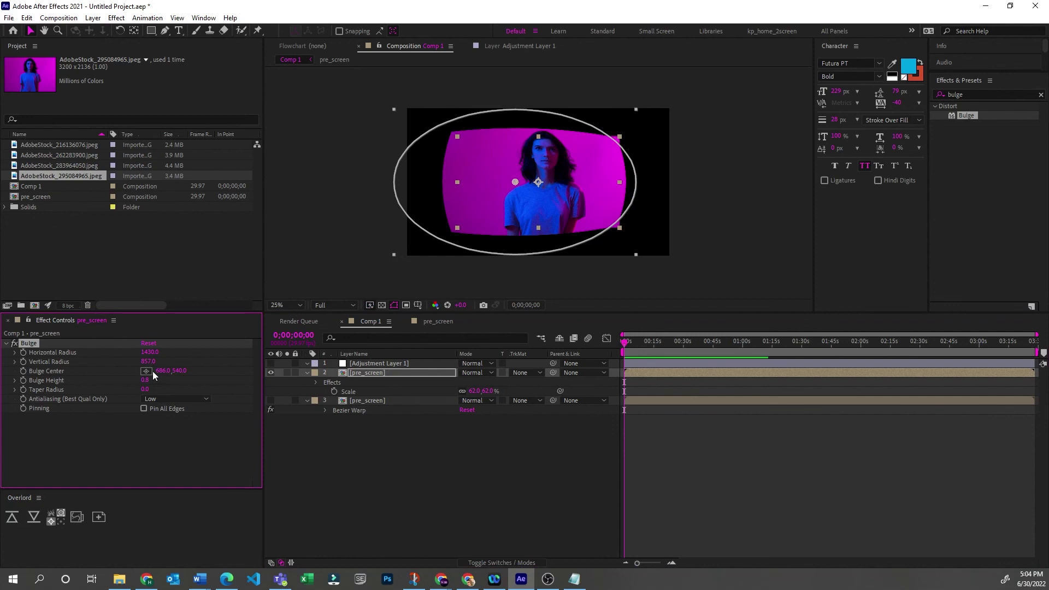
pyautogui.click(428, 506)
pyautogui.click(418, 364)
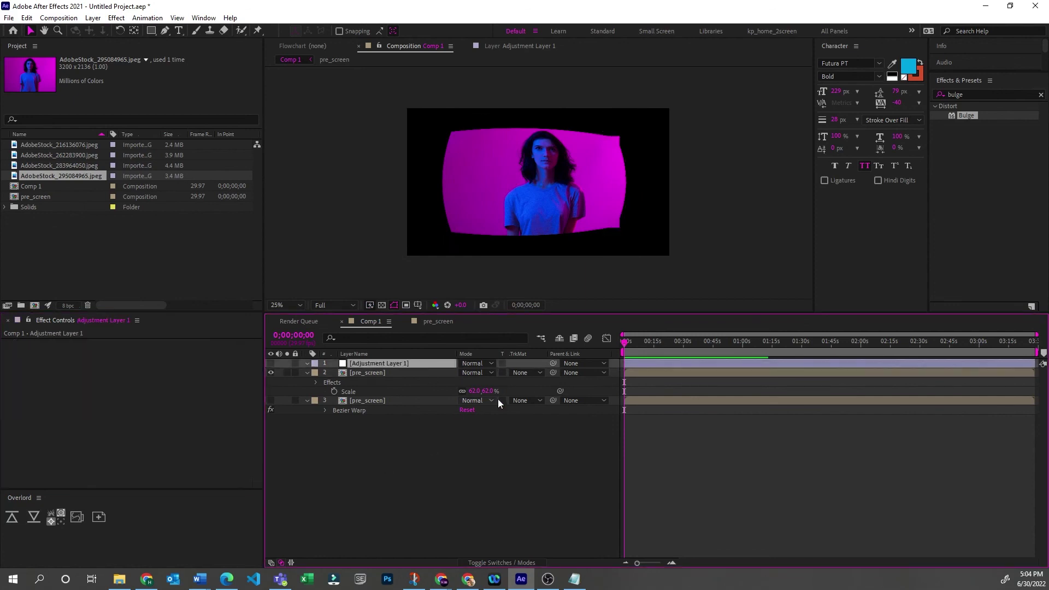
pyautogui.click(719, 501)
pyautogui.click(422, 373)
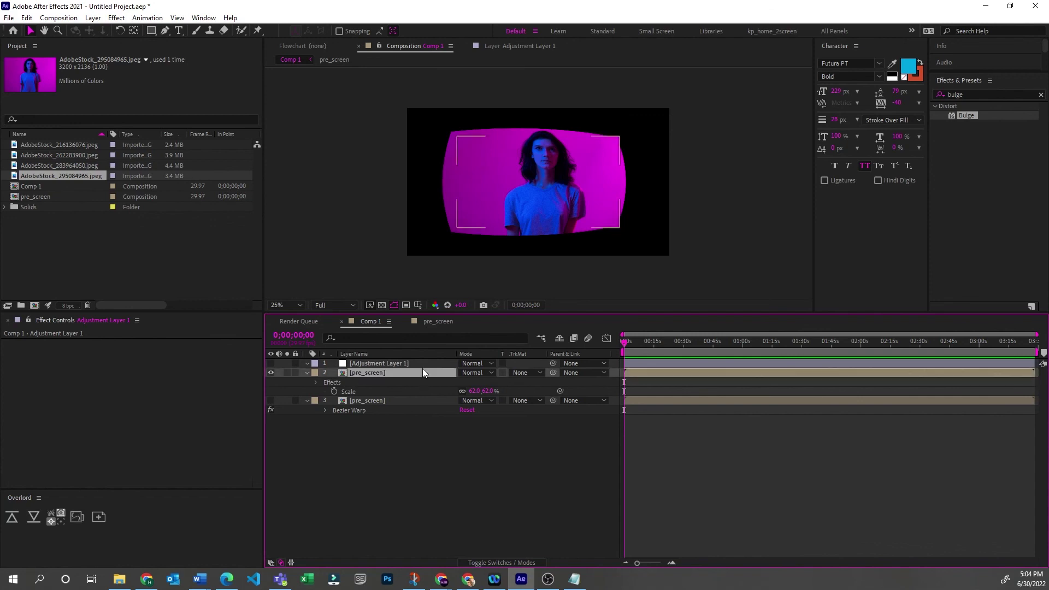
pyautogui.click(475, 500)
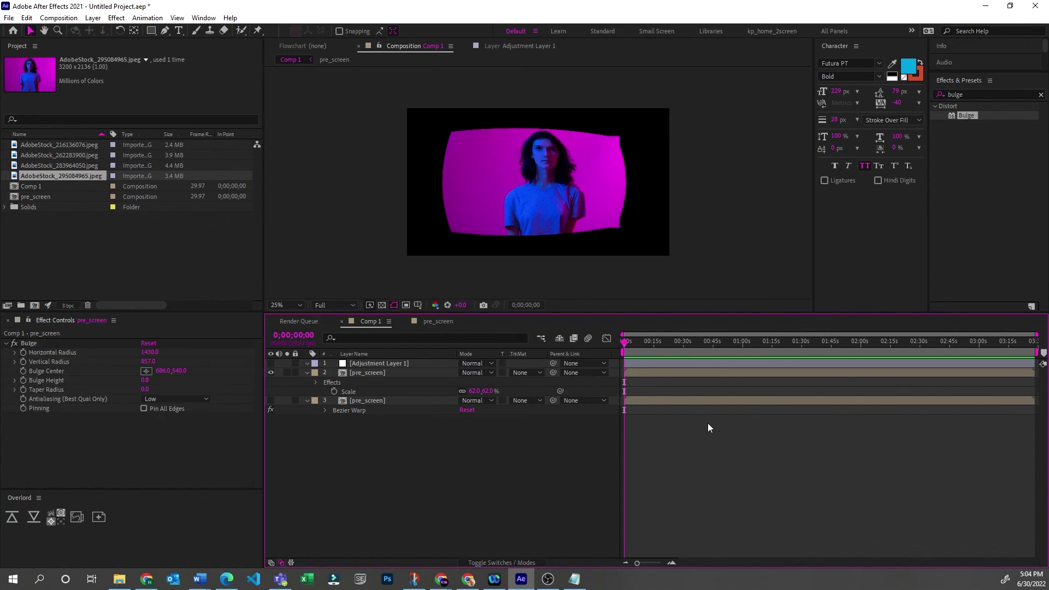
pyautogui.click(397, 363)
pyautogui.click(592, 438)
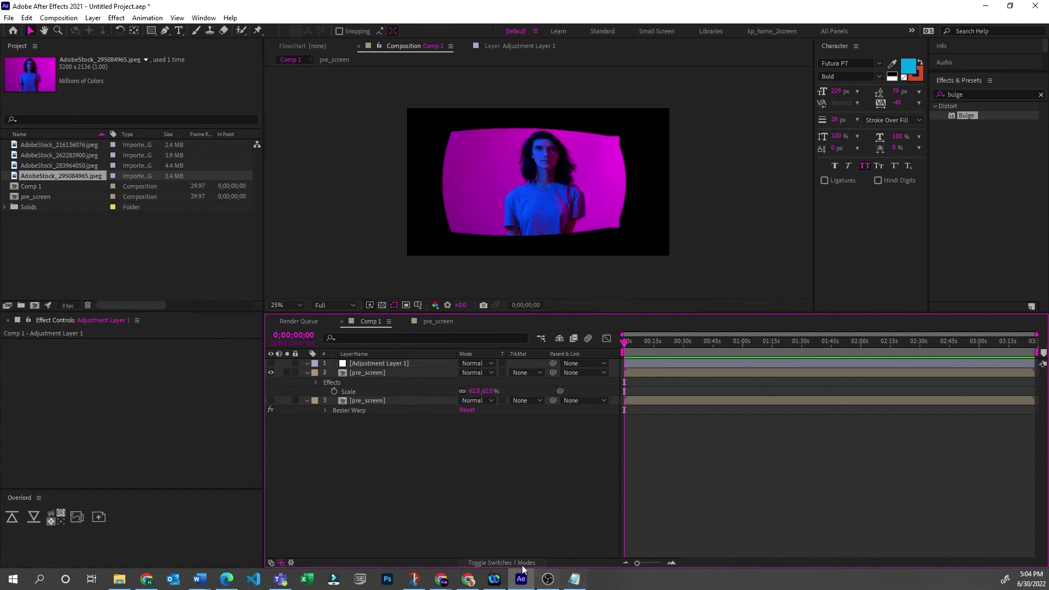
# - Switch to the YouTube reference video in Chrome, examine the curved shape of its screen edges, and return to After Effects
pyautogui.moveTo(440, 581)
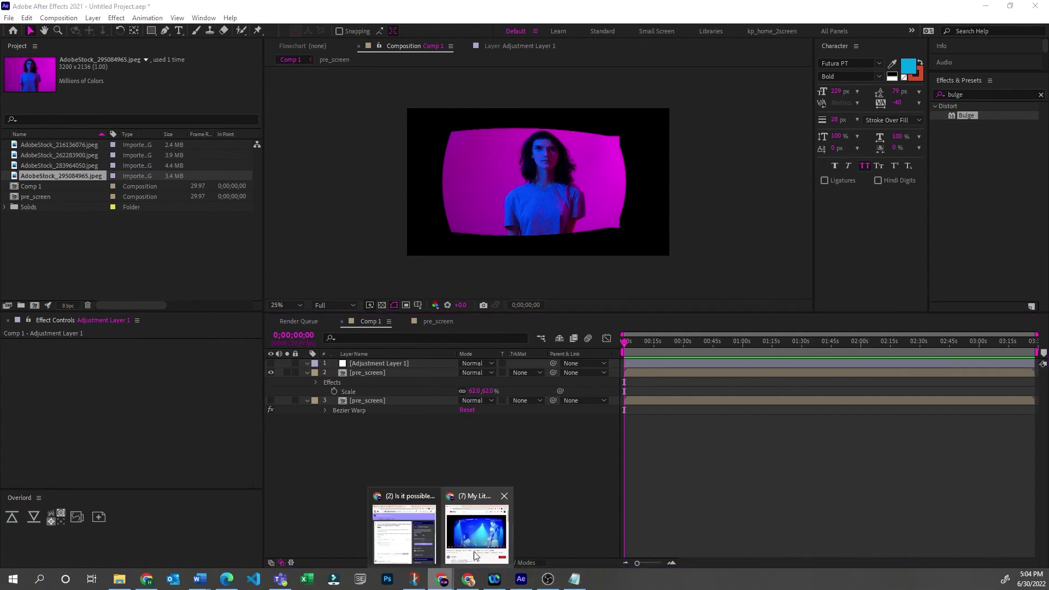
pyautogui.click(477, 523)
pyautogui.moveTo(844, 205); pyautogui.dragTo(725, 183)
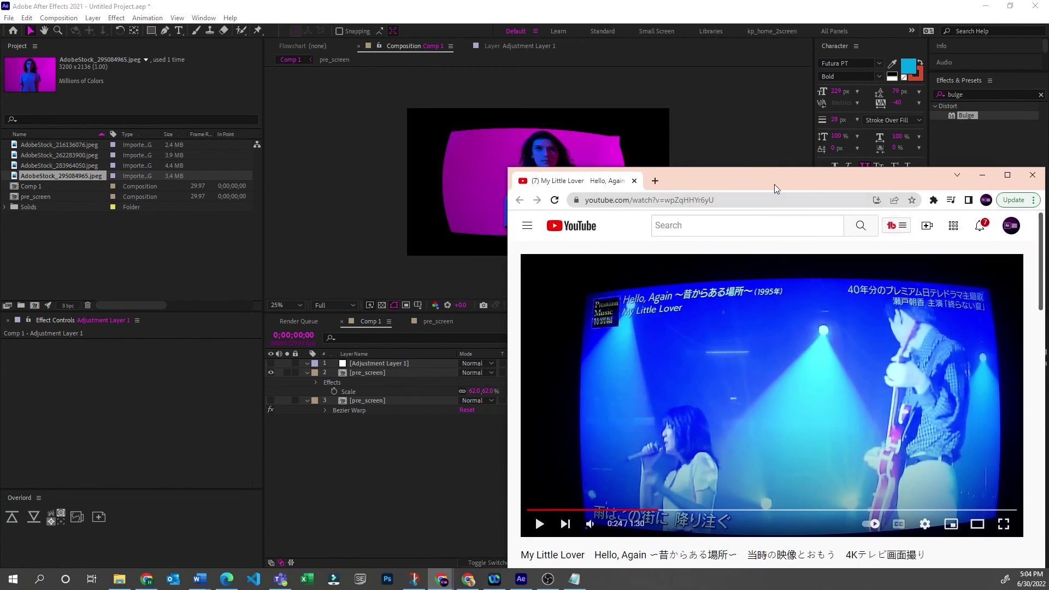
pyautogui.moveTo(775, 185); pyautogui.dragTo(781, 132)
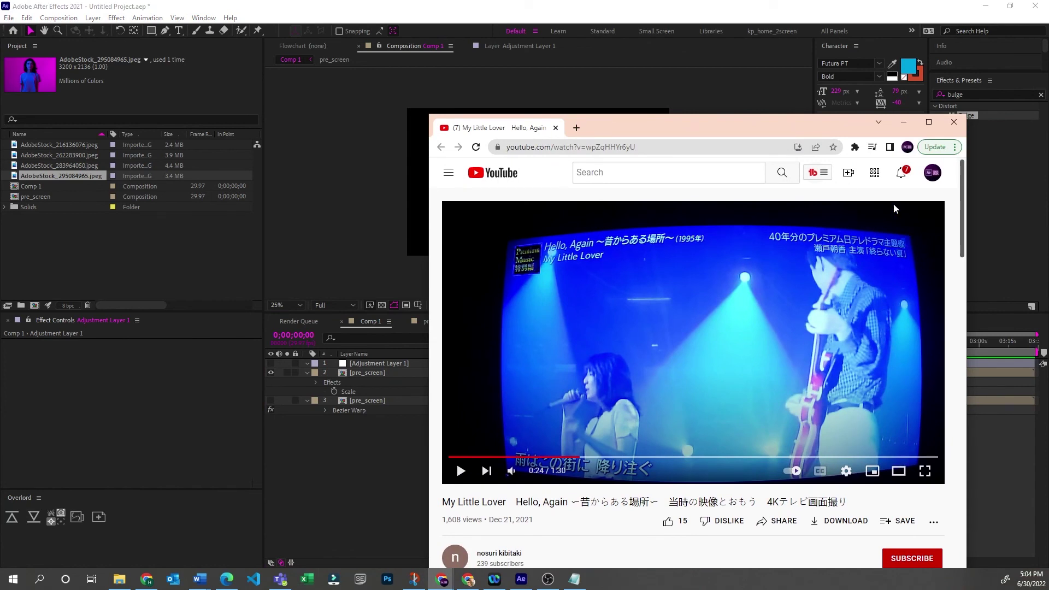
pyautogui.moveTo(803, 127); pyautogui.dragTo(824, 120)
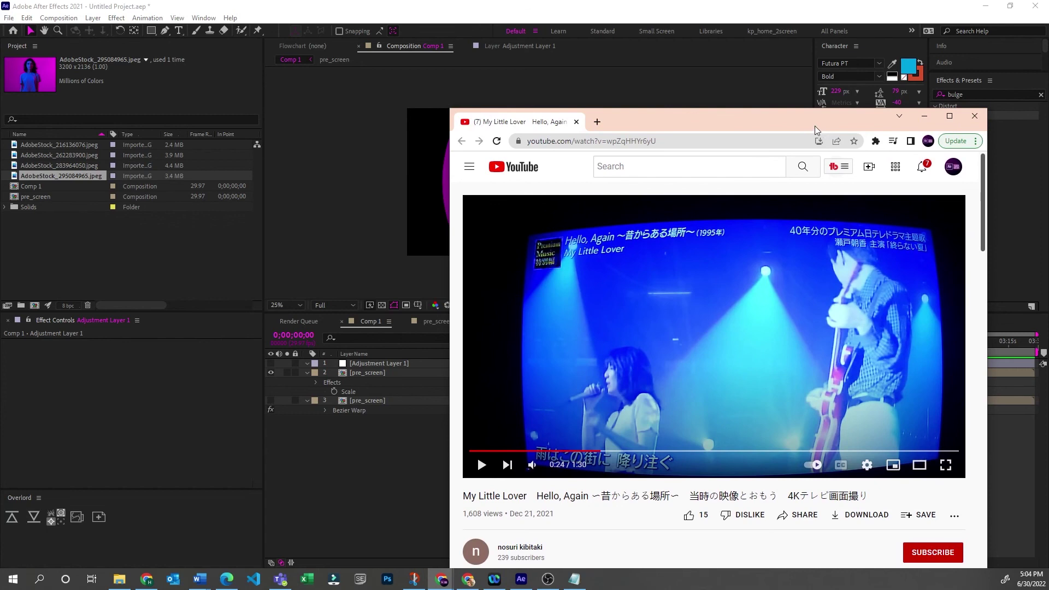
pyautogui.moveTo(815, 126); pyautogui.dragTo(835, 135)
pyautogui.click(941, 127)
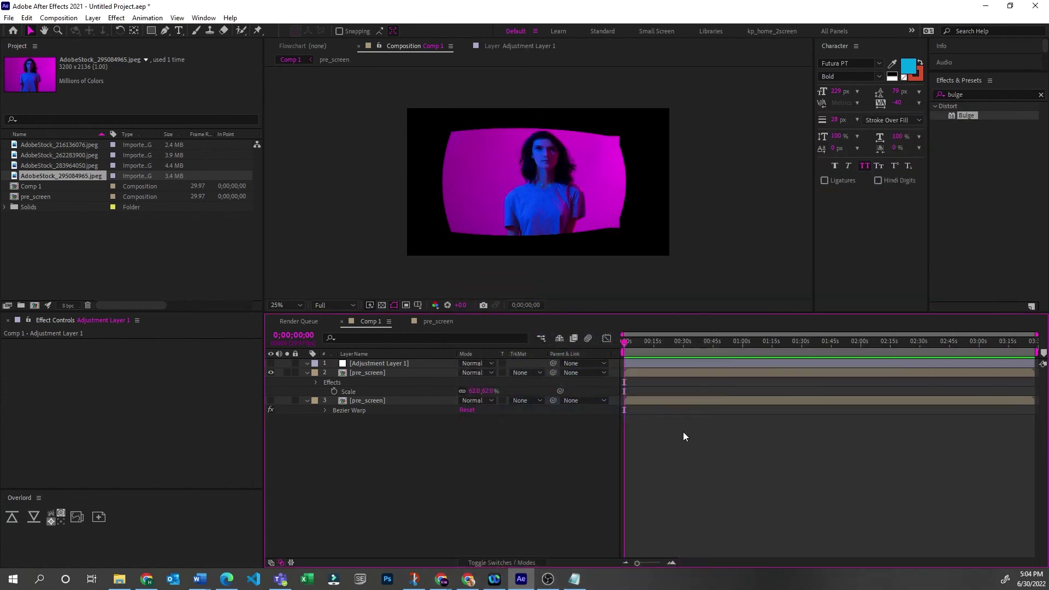